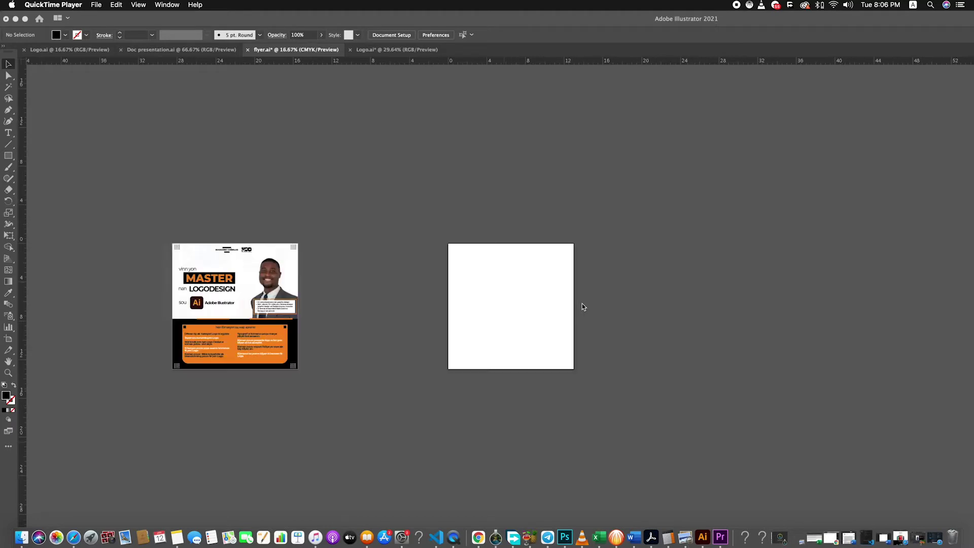
# Step: Bring Illustrator back to the front, showing flyer.ai's reference flyer beside the empty square artboard
pyautogui.click(389, 64)
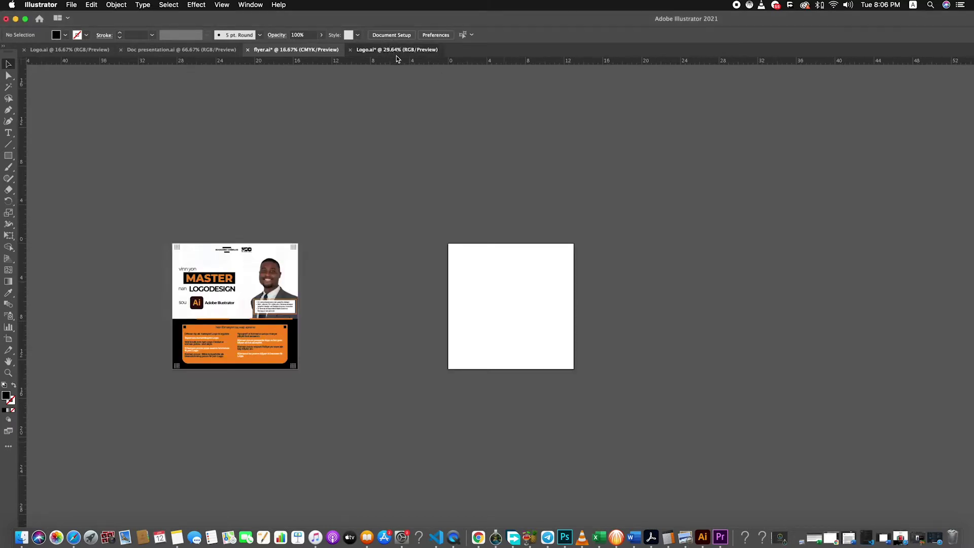
# Step: Carry the black name logo from Logo.ai onto the flyer, scaled down at the top centre
pyautogui.click(397, 50)
pyautogui.click(763, 273)
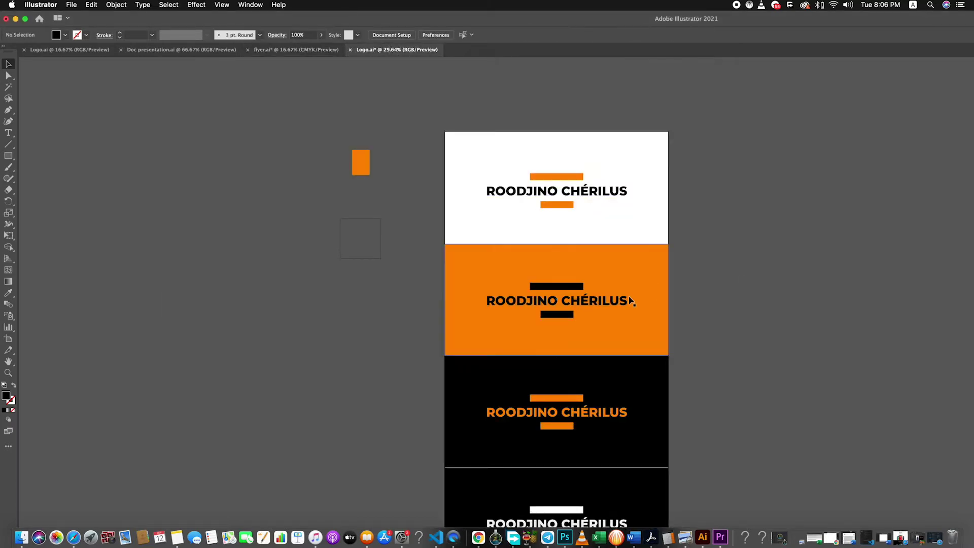
pyautogui.click(572, 308)
pyautogui.keyDown('shift'); pyautogui.click(482, 277); pyautogui.keyUp('shift')
pyautogui.moveTo(481, 276)
pyautogui.mouseDown()
pyautogui.moveTo(283, 60)
pyautogui.moveTo(713, 325)
pyautogui.mouseUp()
pyautogui.moveTo(529, 208)
pyautogui.mouseDown()
pyautogui.moveTo(588, 175)
pyautogui.moveTo(505, 256)
pyautogui.moveTo(517, 255)
pyautogui.moveTo(513, 248)
pyautogui.mouseUp()
pyautogui.scroll(2, 512, 263)
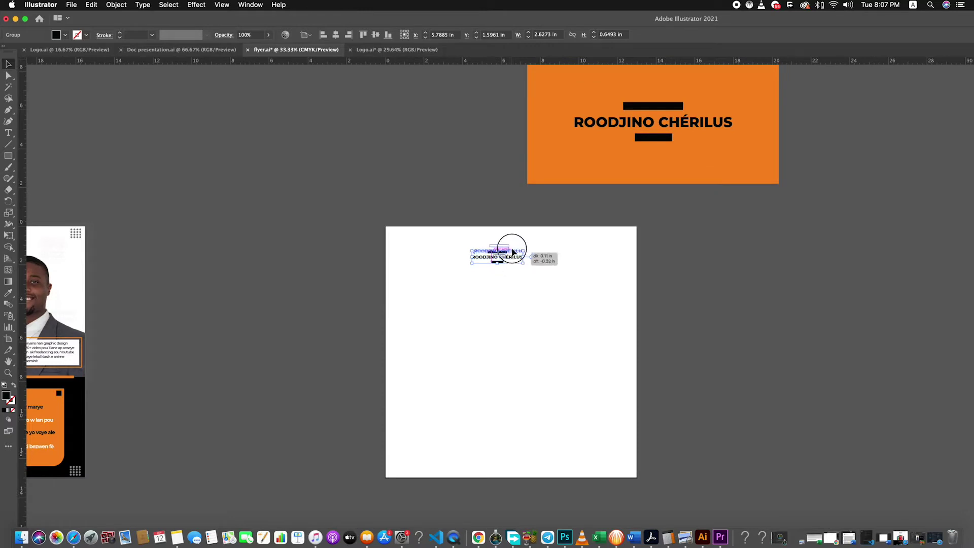
pyautogui.click(500, 285)
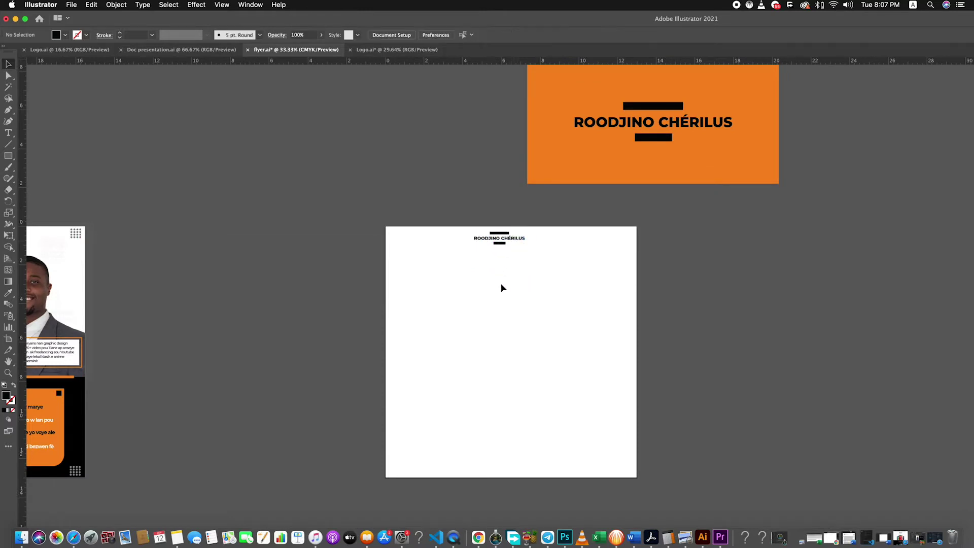
pyautogui.scroll(-3, 501, 287)
pyautogui.click(71, 5)
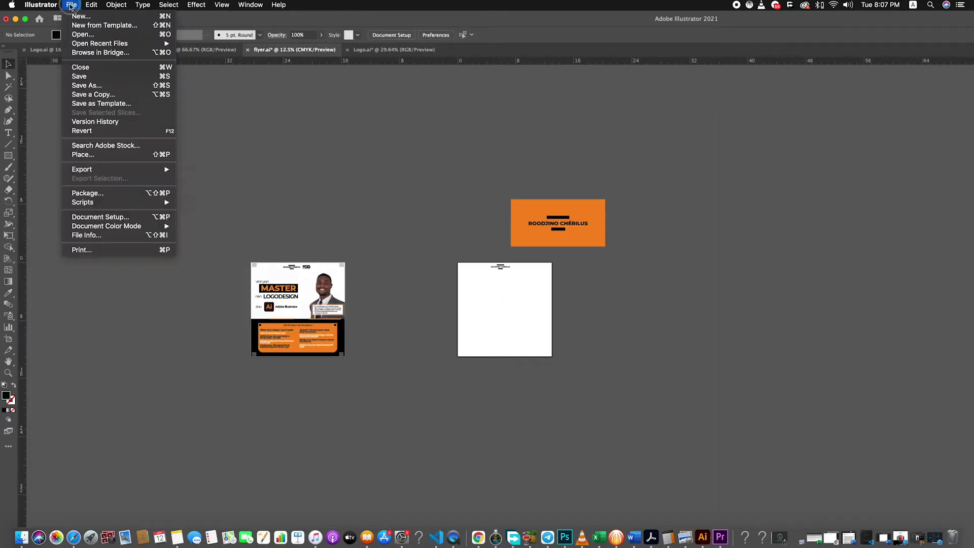
# Step: Place KGO official logo(nwa).png from Downloads beside the name logo at the flyer's top
pyautogui.click(84, 154)
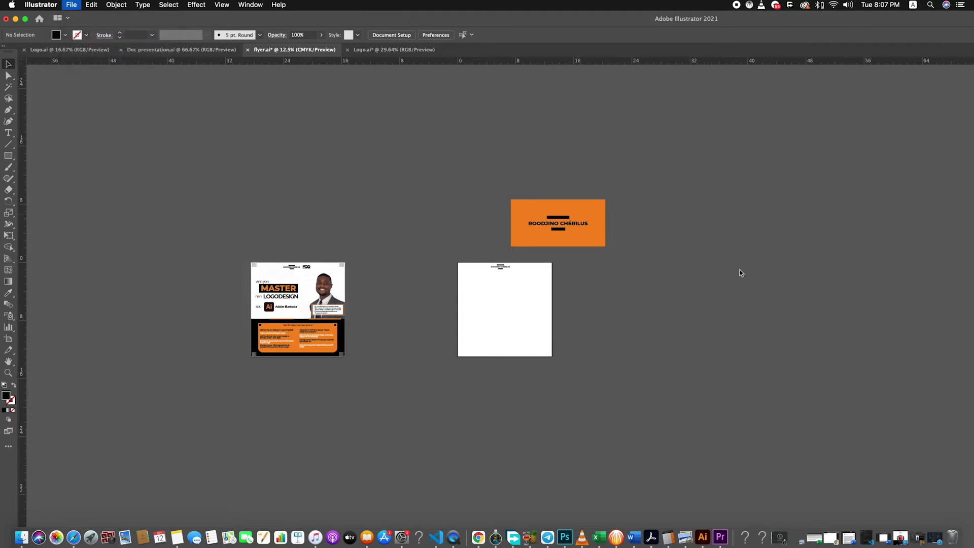
pyautogui.click(252, 126)
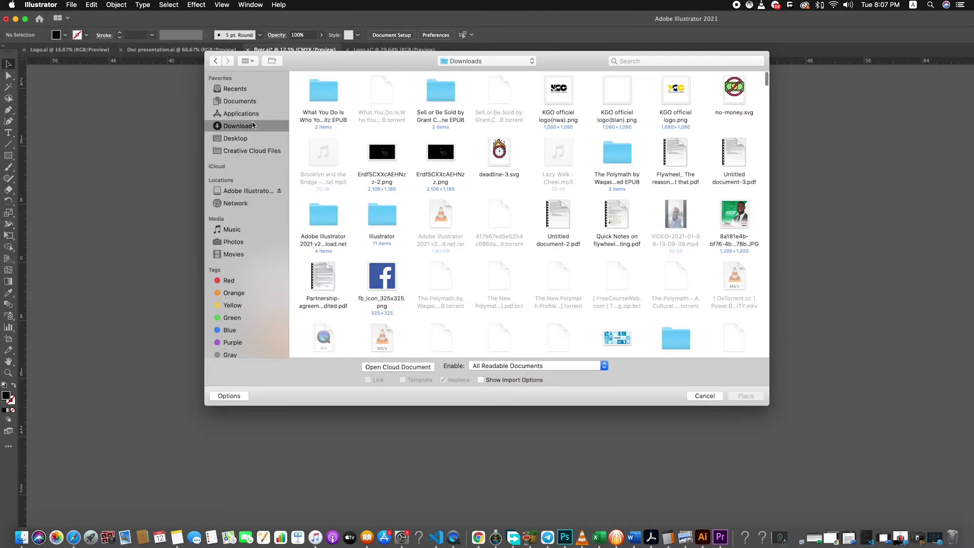
pyautogui.doubleClick(558, 91)
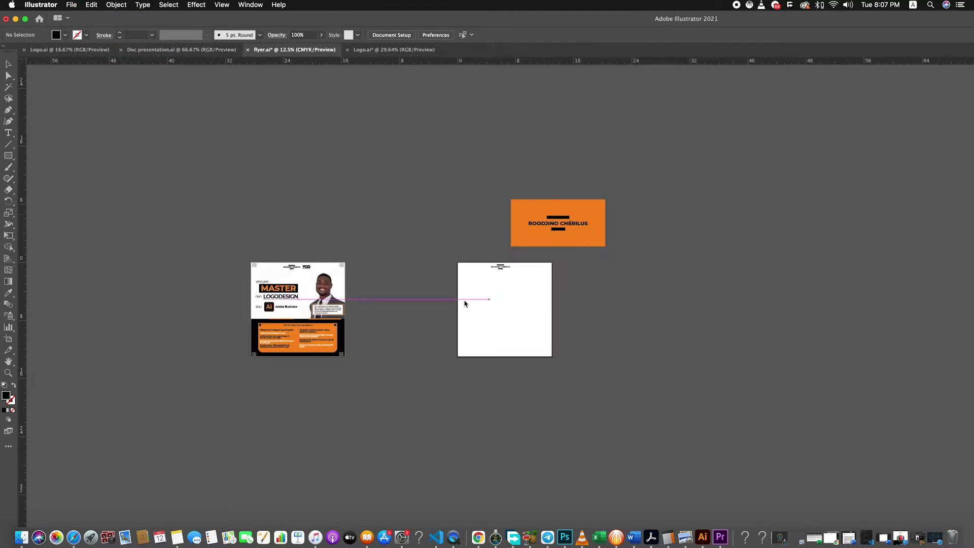
pyautogui.moveTo(519, 260); pyautogui.dragTo(539, 278)
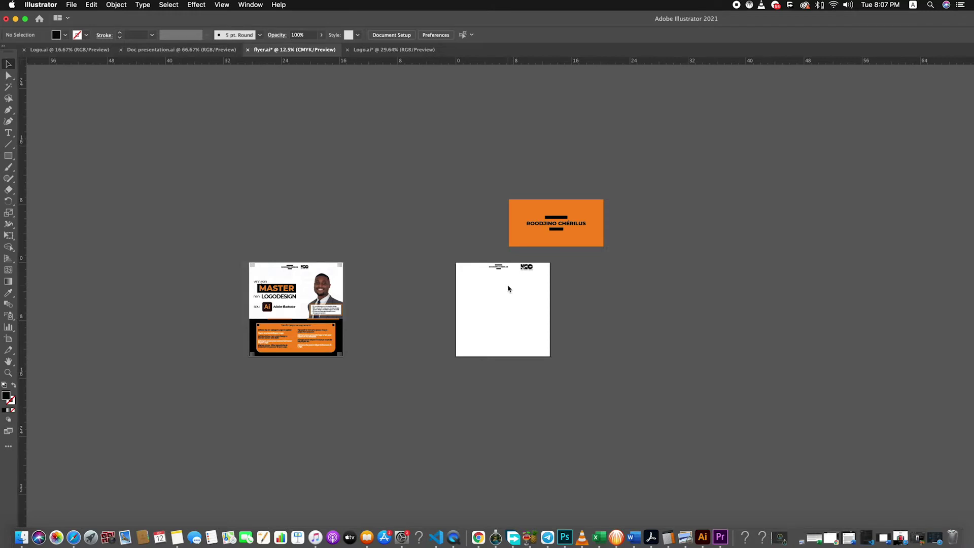
# Step: Resize the KGO logo to about 2.17 in and nudge it next to the name logo
pyautogui.scroll(1, 508, 288)
pyautogui.click(534, 249)
pyautogui.moveTo(546, 233); pyautogui.dragTo(542, 237)
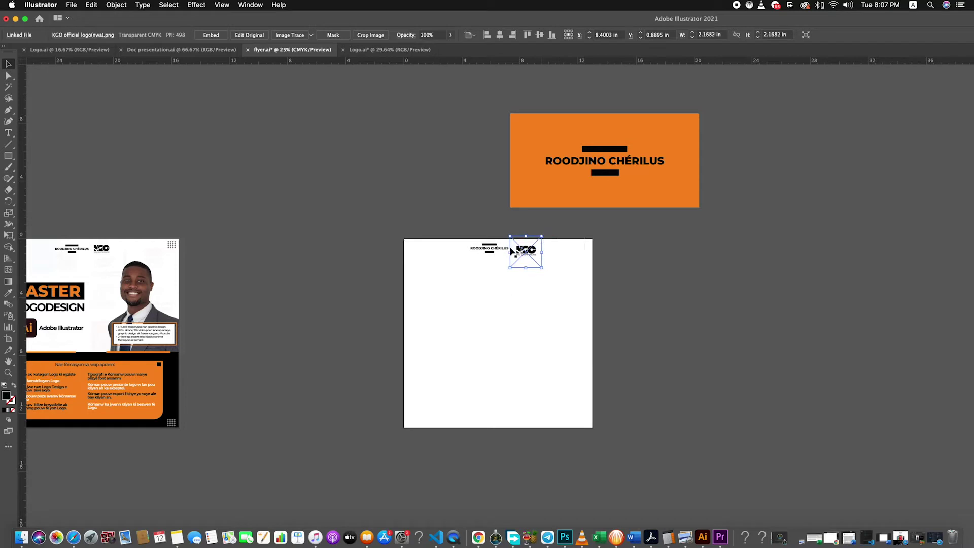
pyautogui.click(521, 282)
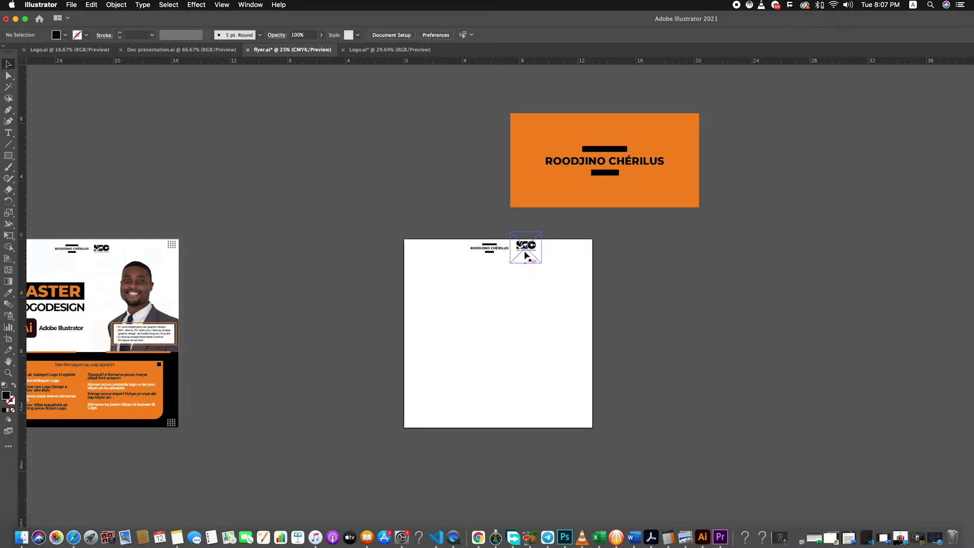
pyautogui.scroll(1, 525, 250)
pyautogui.scroll(2, 526, 248)
pyautogui.click(526, 249)
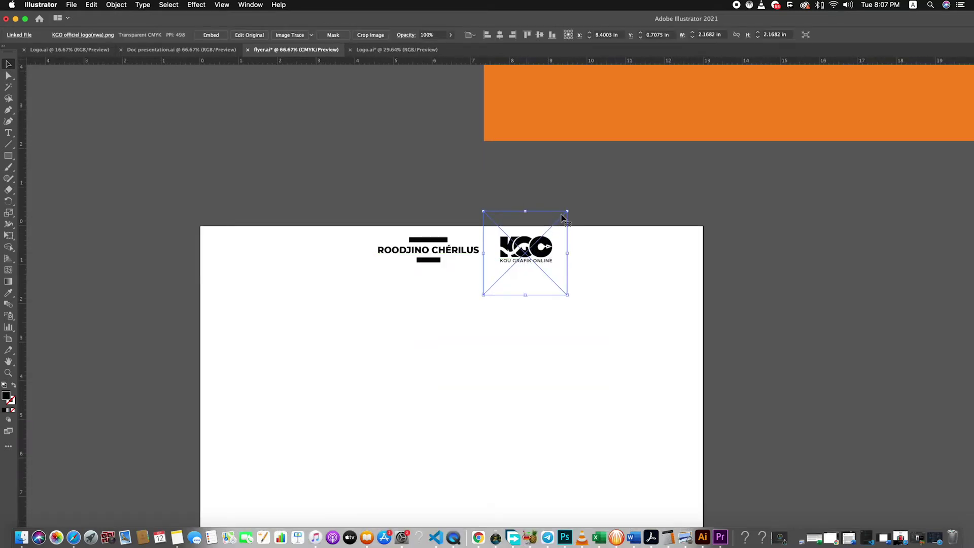
pyautogui.moveTo(566, 211); pyautogui.dragTo(563, 215)
pyautogui.click(509, 291)
pyautogui.moveTo(531, 253); pyautogui.dragTo(524, 253)
pyautogui.click(454, 295)
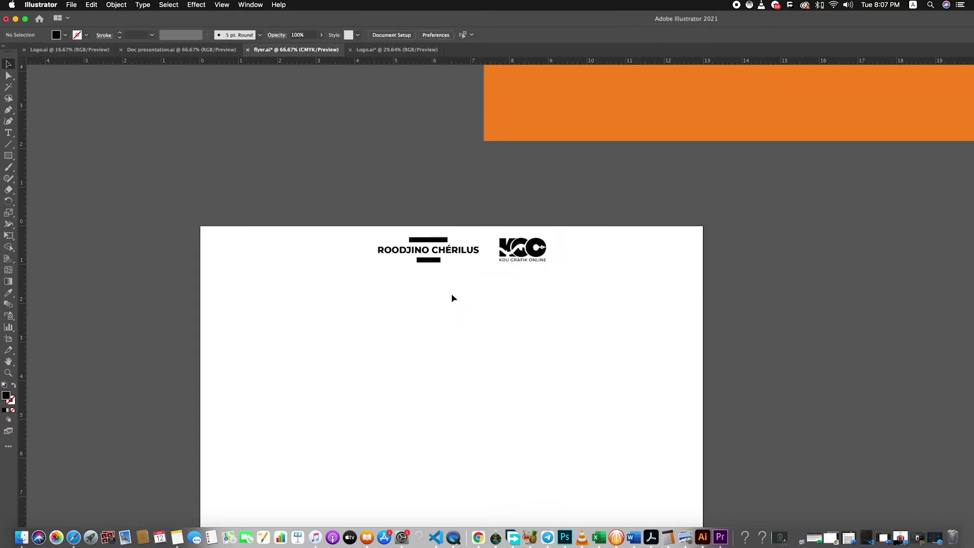
pyautogui.click(613, 285)
pyautogui.moveTo(568, 288); pyautogui.dragTo(309, 241)
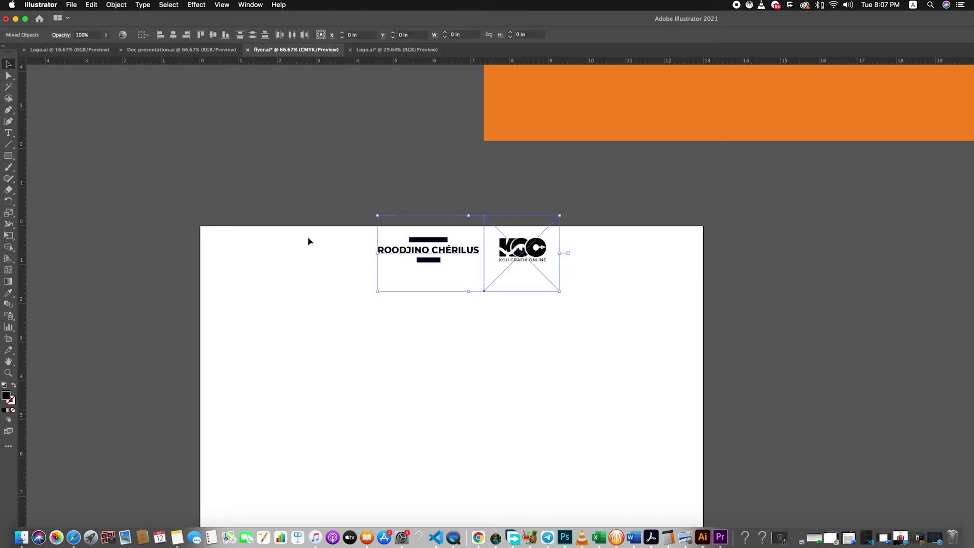
# Step: Group the two header logos, centre the group on the artboard and shrink it slightly
pyautogui.hotkey('ctrl', 'g')
pyautogui.click(158, 30)
pyautogui.click(427, 363)
pyautogui.scroll(-1, 404, 330)
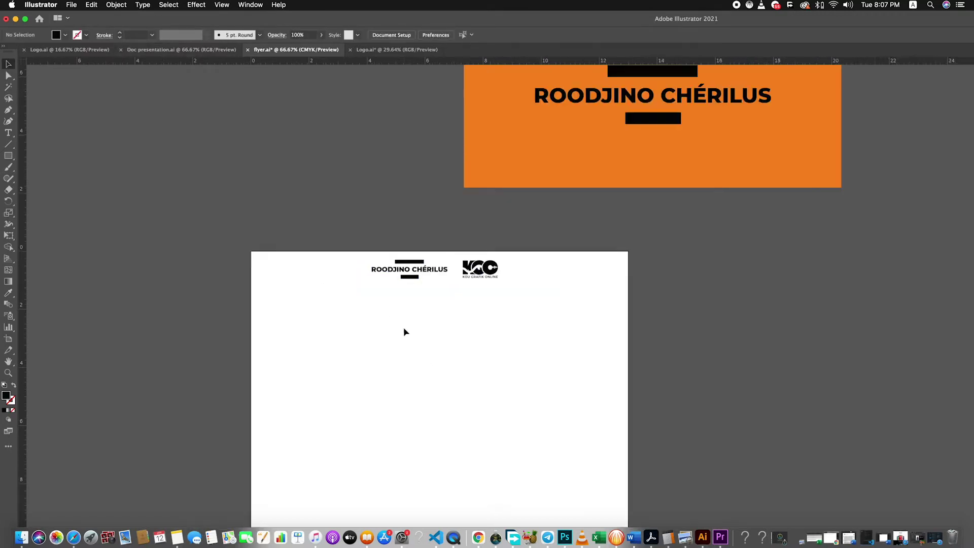
pyautogui.scroll(-3, 404, 330)
pyautogui.scroll(1, 435, 353)
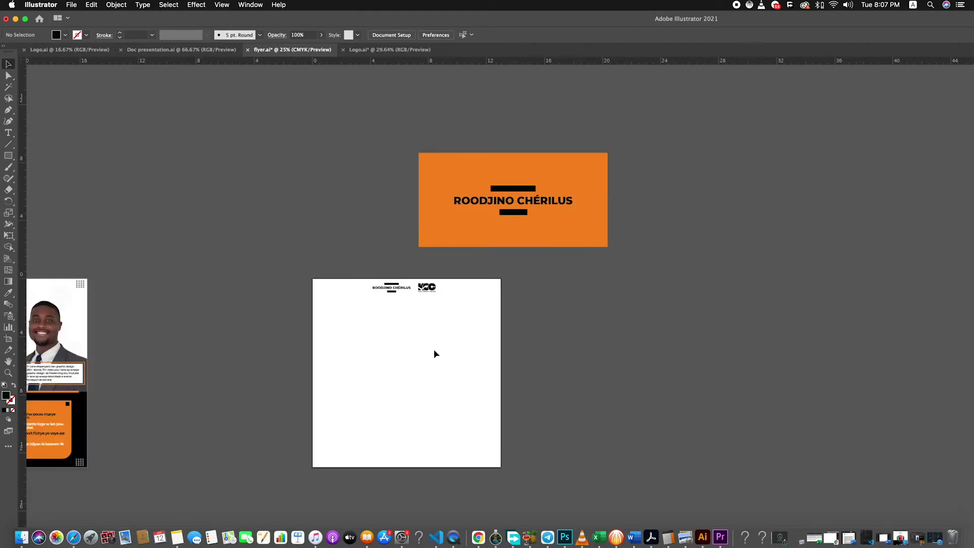
pyautogui.scroll(-1, 434, 353)
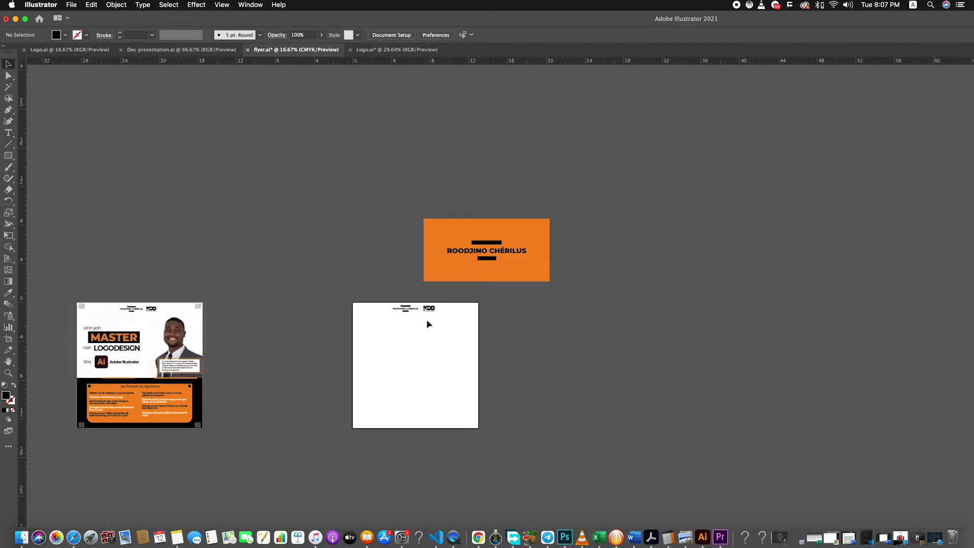
pyautogui.click(401, 306)
pyautogui.moveTo(439, 300); pyautogui.dragTo(435, 302)
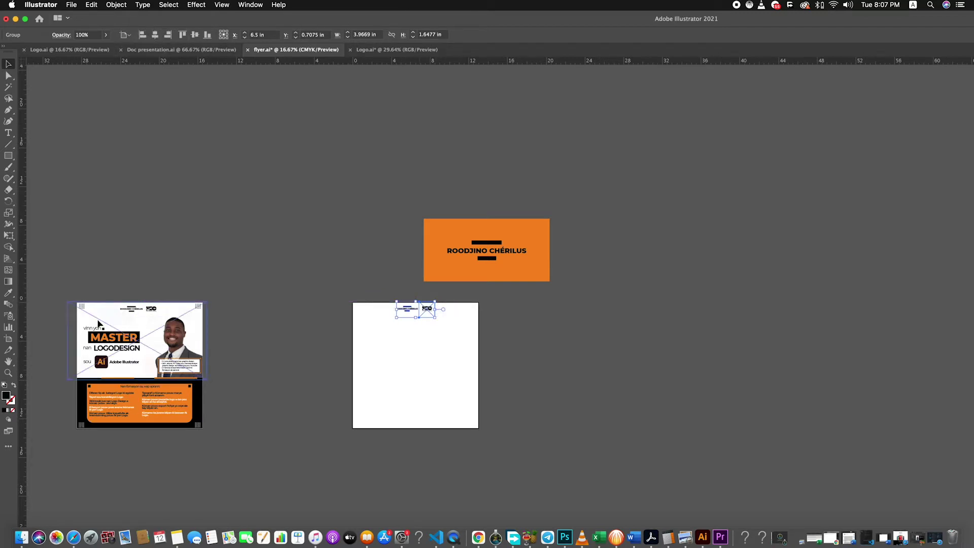
pyautogui.scroll(2, 103, 339)
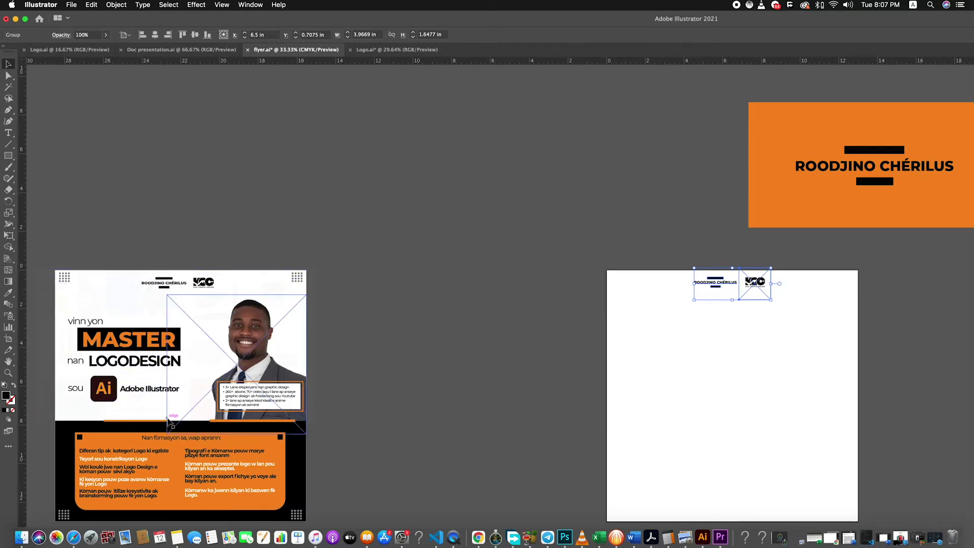
pyautogui.scroll(-2, 168, 418)
pyautogui.scroll(1, 470, 425)
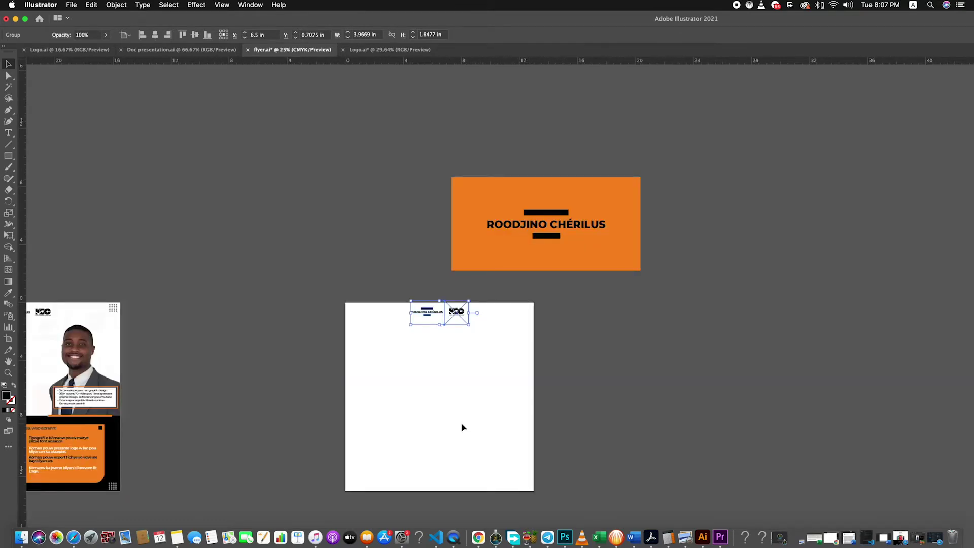
pyautogui.scroll(-1, 462, 426)
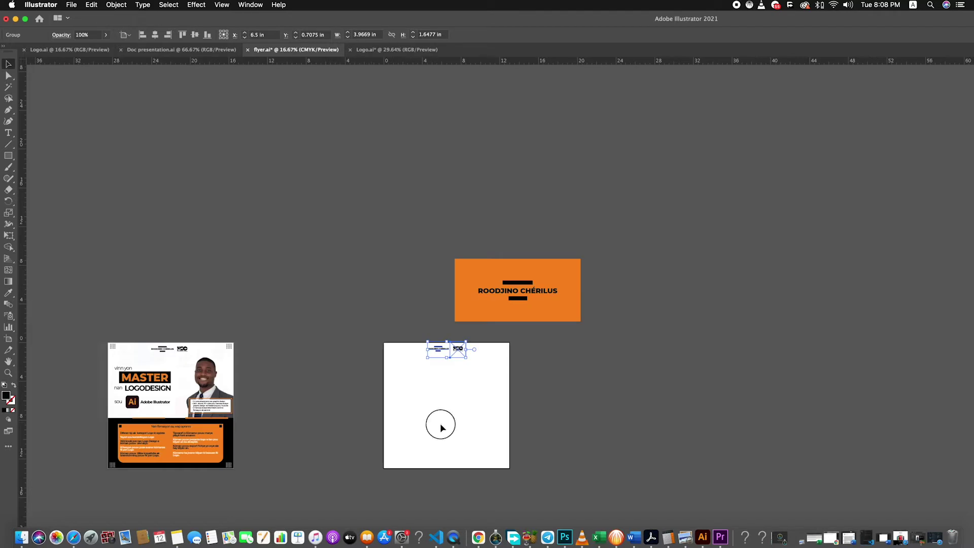
pyautogui.click(432, 413)
# Step: Draw a black 13 × 5.02 in rectangle across the flyer's bottom portion
pyautogui.click(8, 158)
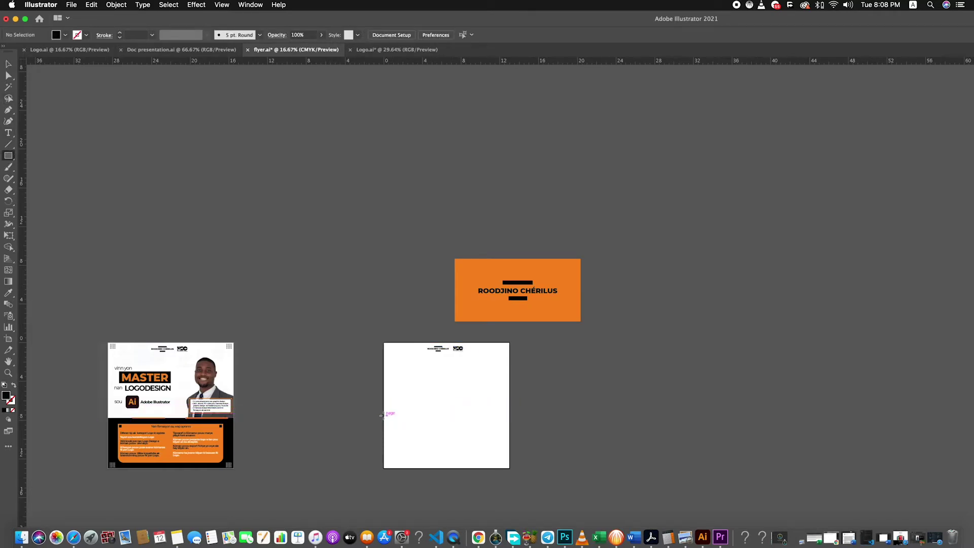
pyautogui.moveTo(384, 418); pyautogui.dragTo(508, 469)
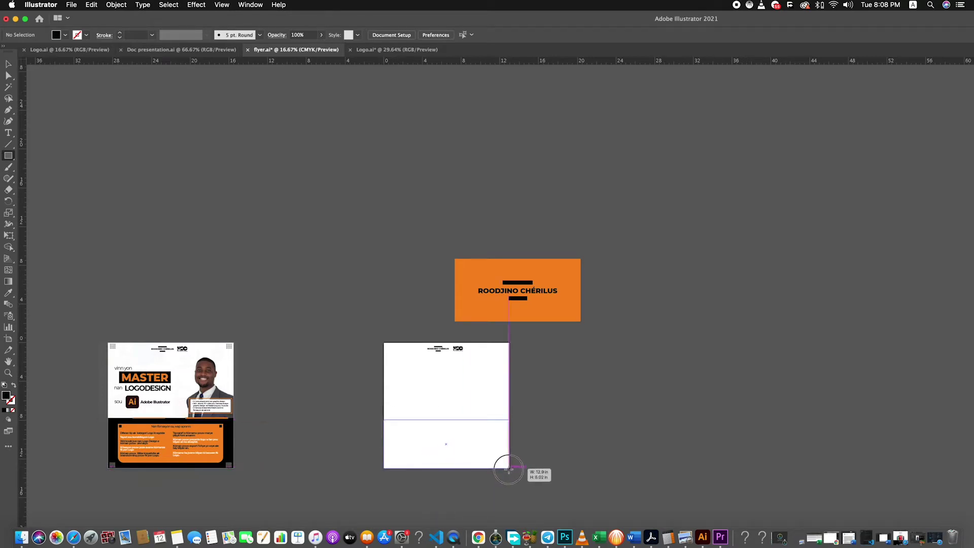
pyautogui.moveTo(509, 470); pyautogui.dragTo(509, 468)
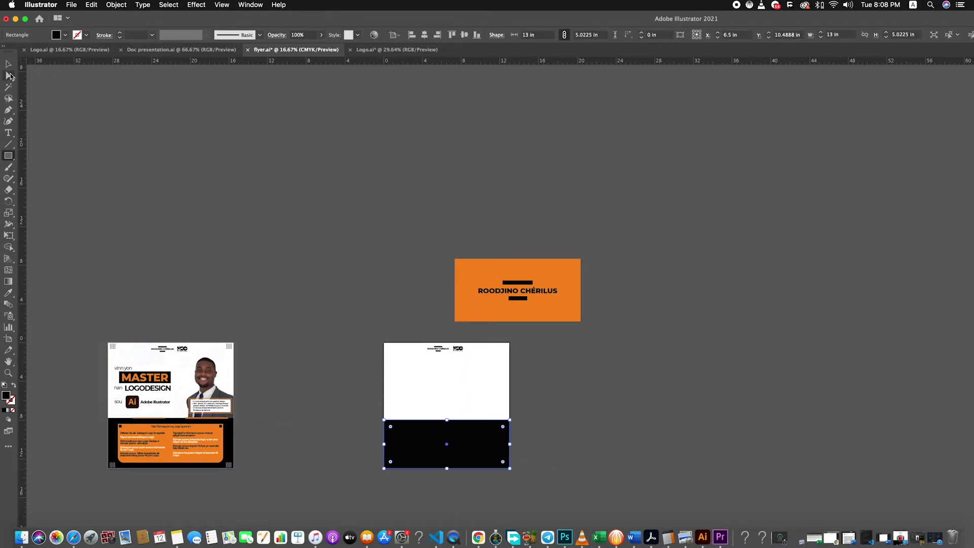
pyautogui.click(8, 64)
pyautogui.click(536, 389)
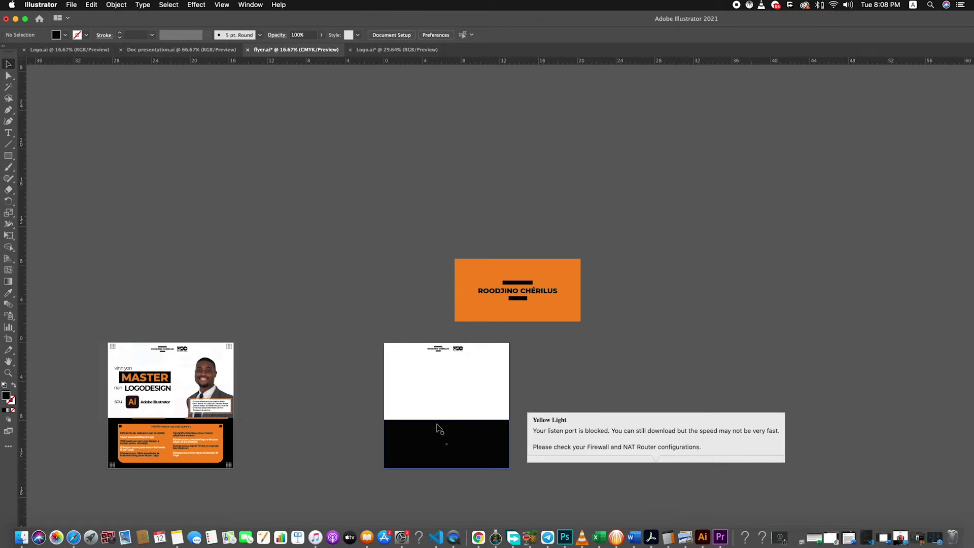
pyautogui.moveTo(439, 437); pyautogui.dragTo(439, 435)
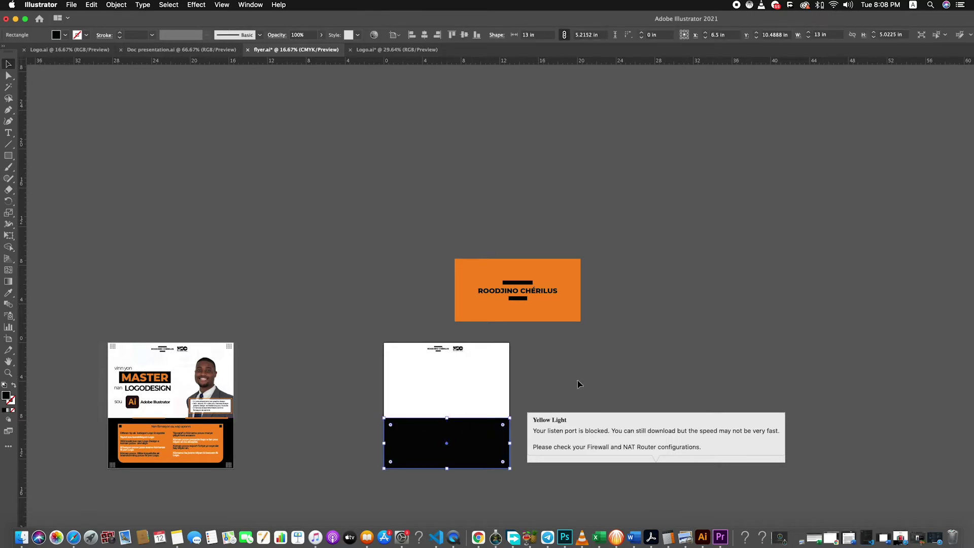
pyautogui.click(515, 409)
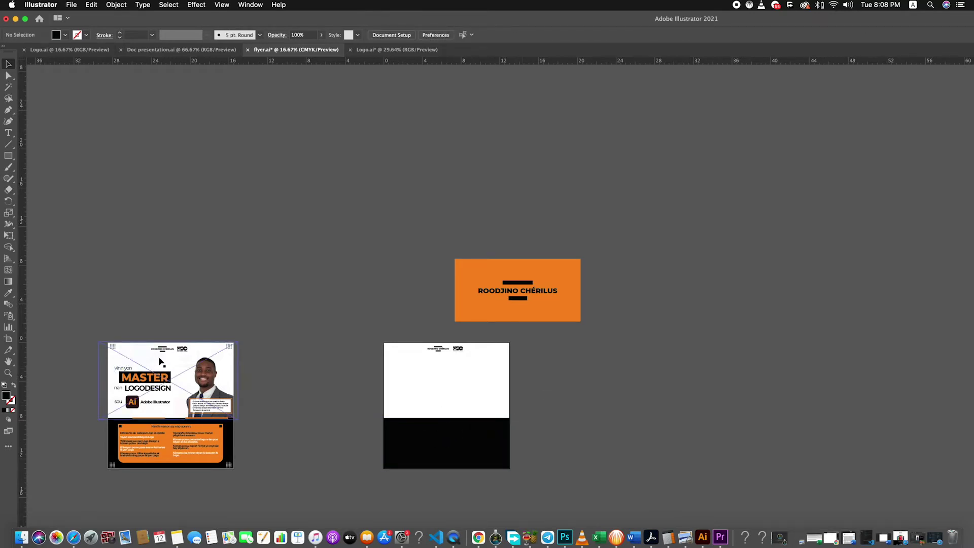
pyautogui.click(11, 135)
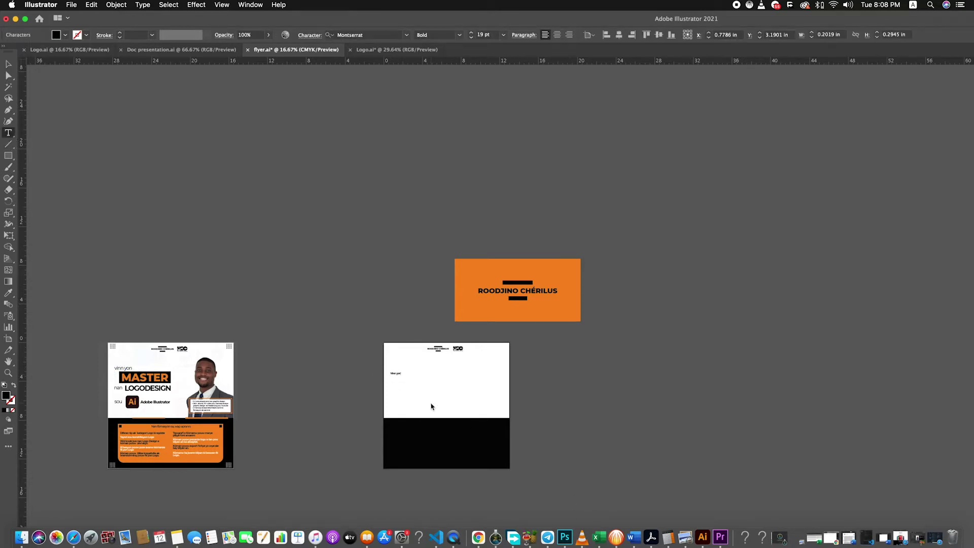
# Step: Resize the 'Vinn yon' text and set it to Montserrat Medium
pyautogui.scroll(-1, 432, 406)
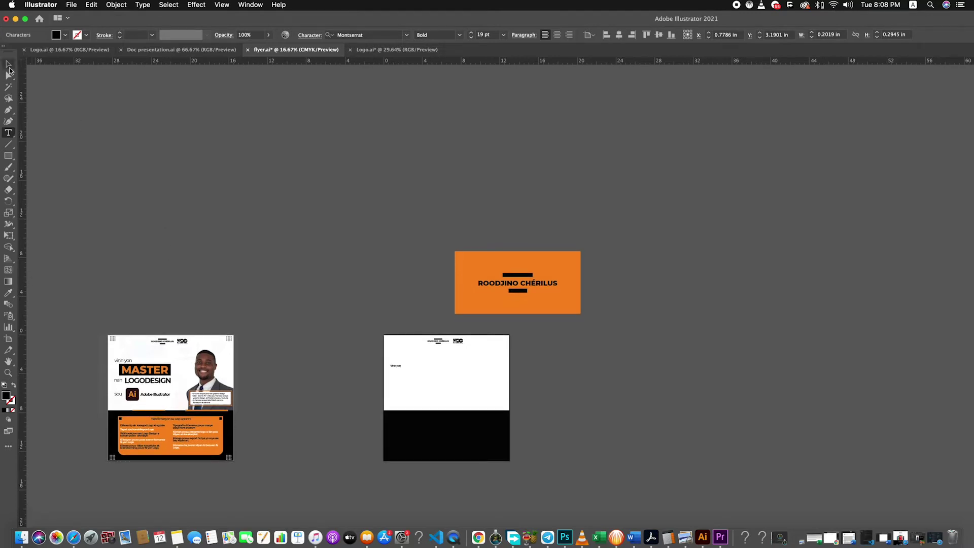
pyautogui.click(8, 63)
pyautogui.moveTo(409, 373); pyautogui.dragTo(410, 372)
pyautogui.click(460, 35)
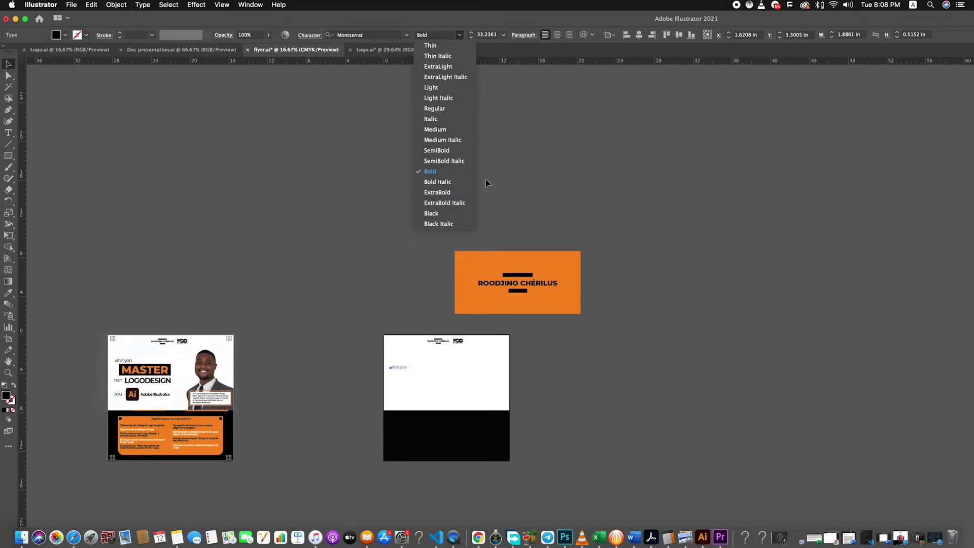
pyautogui.click(440, 130)
pyautogui.click(410, 368)
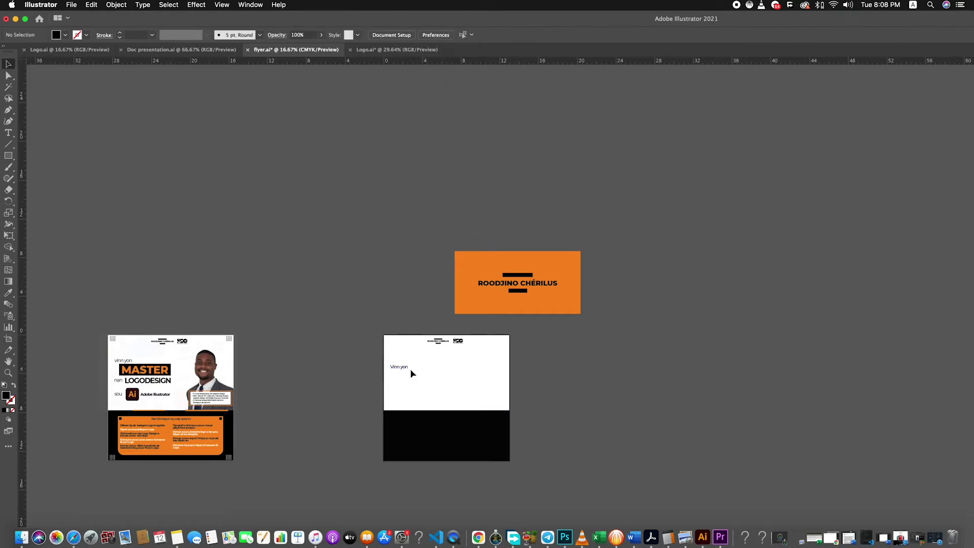
# Step: Position the Vinn yon line top-left on the flyer copy, then enter artboard editing
pyautogui.scroll(1, 410, 370)
pyautogui.scroll(-1, 411, 373)
pyautogui.click(398, 367)
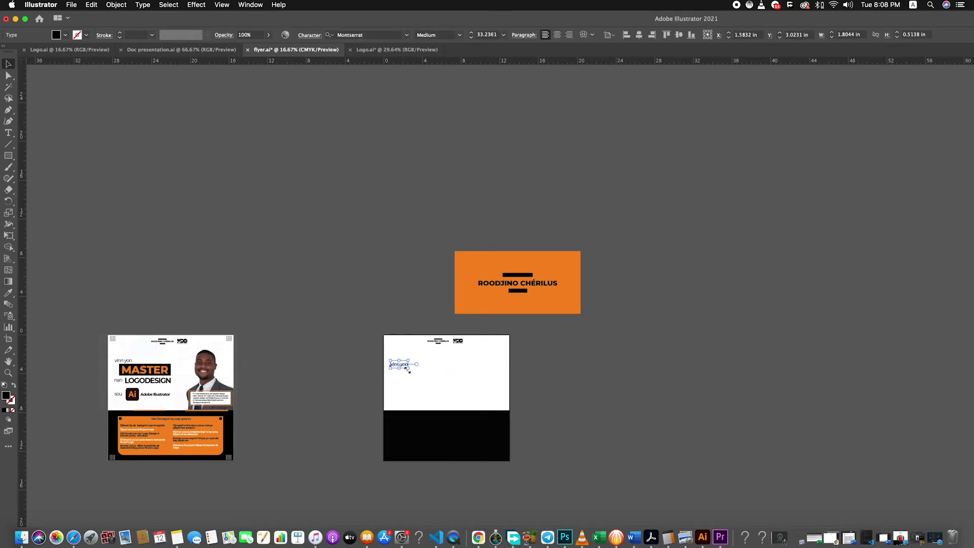
pyautogui.scroll(1, 409, 375)
pyautogui.scroll(-3, 408, 375)
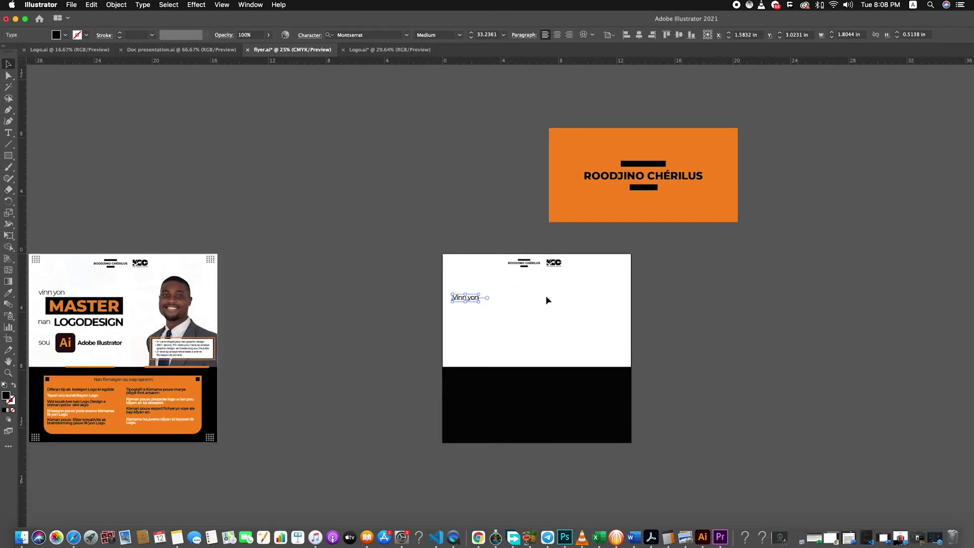
pyautogui.hscroll(3, 546, 301)
pyautogui.scroll(2, 544, 300)
pyautogui.scroll(-1, 544, 300)
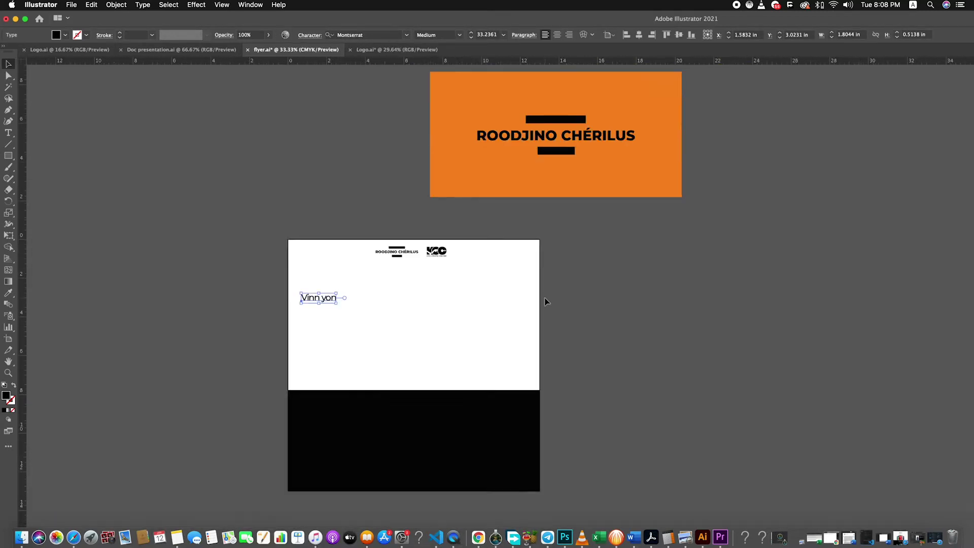
pyautogui.scroll(-1, 544, 299)
pyautogui.click(207, 327)
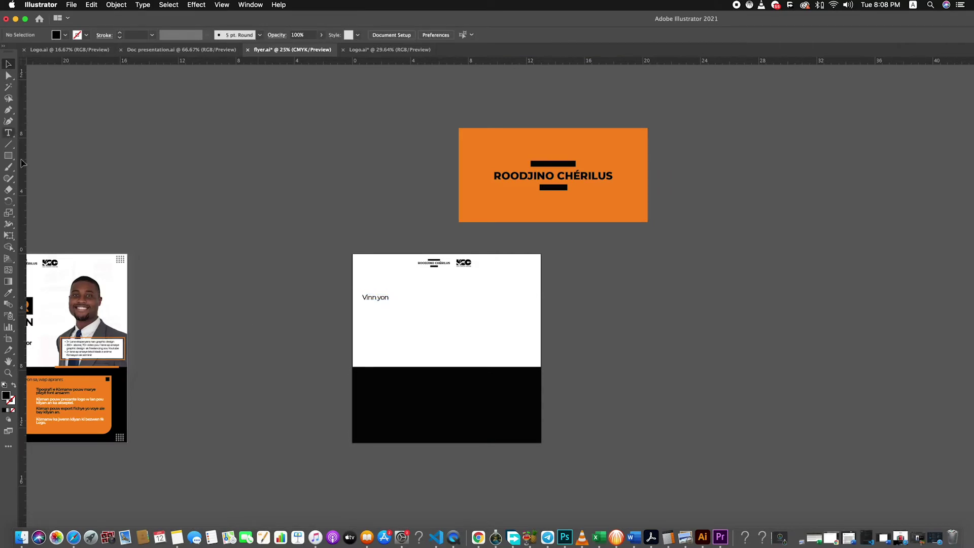
pyautogui.hscroll(-2, 202, 284)
pyautogui.hscroll(-2, 202, 284)
pyautogui.hotkey('shift', 'o')
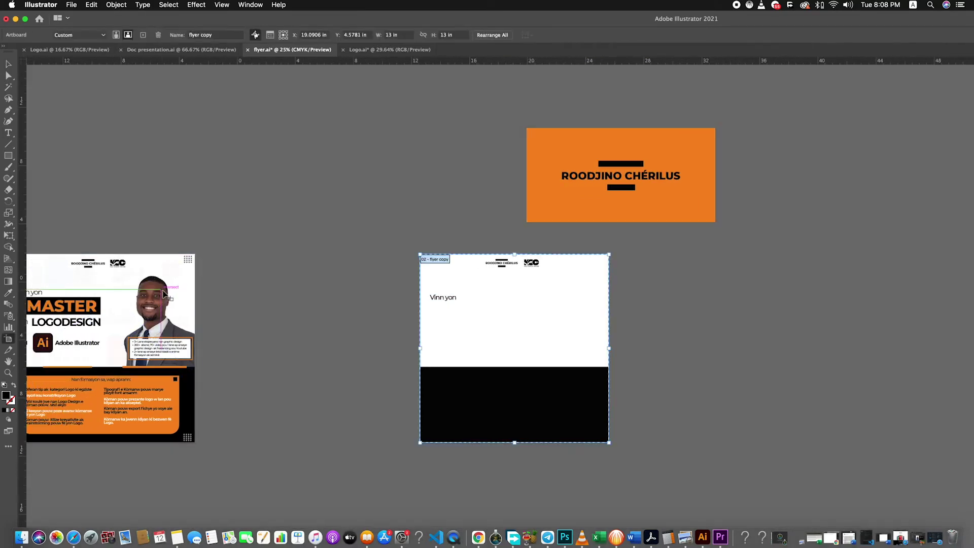
# Step: Move the original flyer artboard closer and draw a black 3.88 × 1.16 in bar under Vinn yon
pyautogui.moveTo(89, 294); pyautogui.dragTo(211, 295)
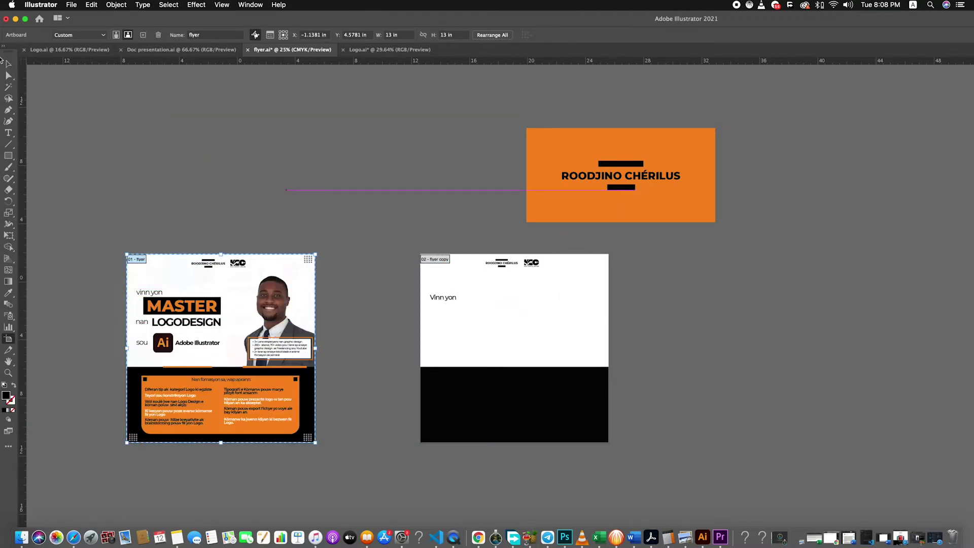
pyautogui.click(8, 63)
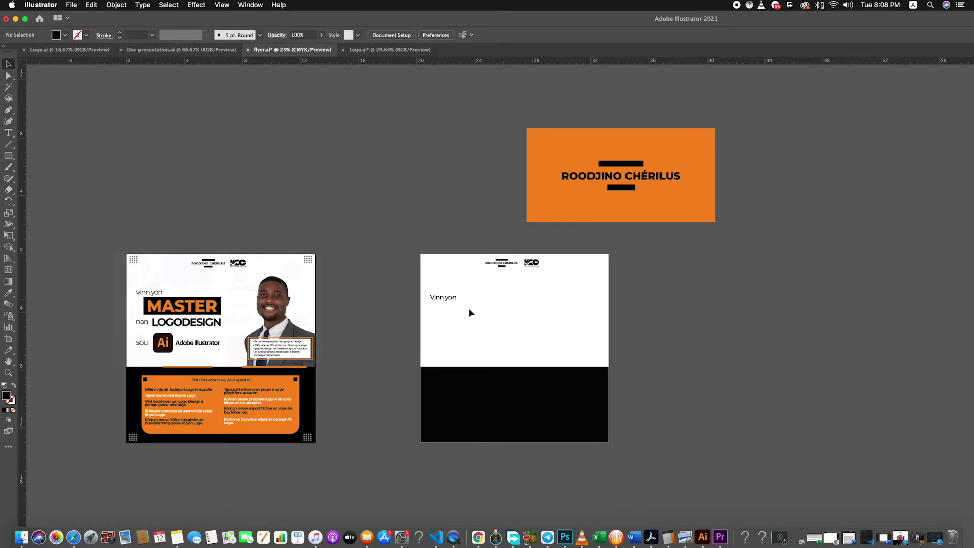
pyautogui.click(8, 155)
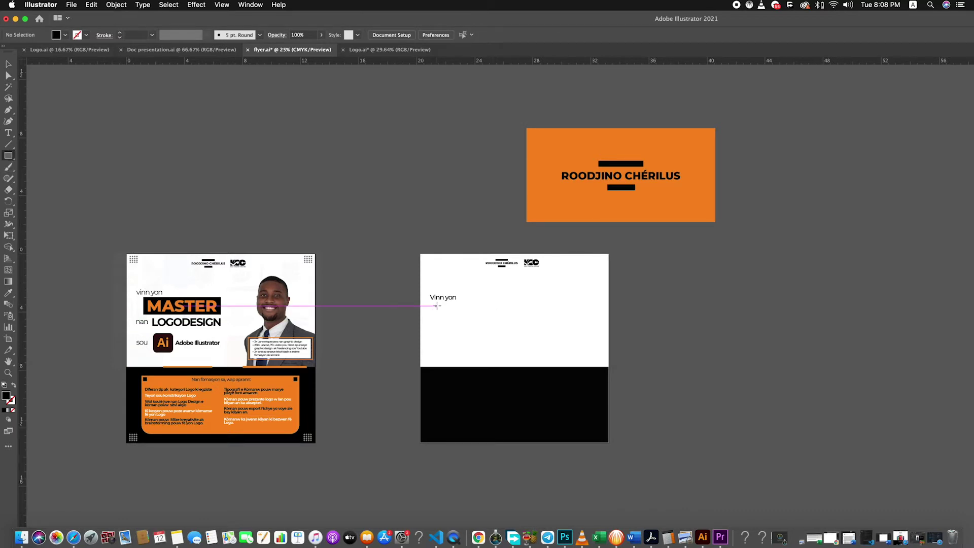
pyautogui.moveTo(436, 302); pyautogui.dragTo(490, 316)
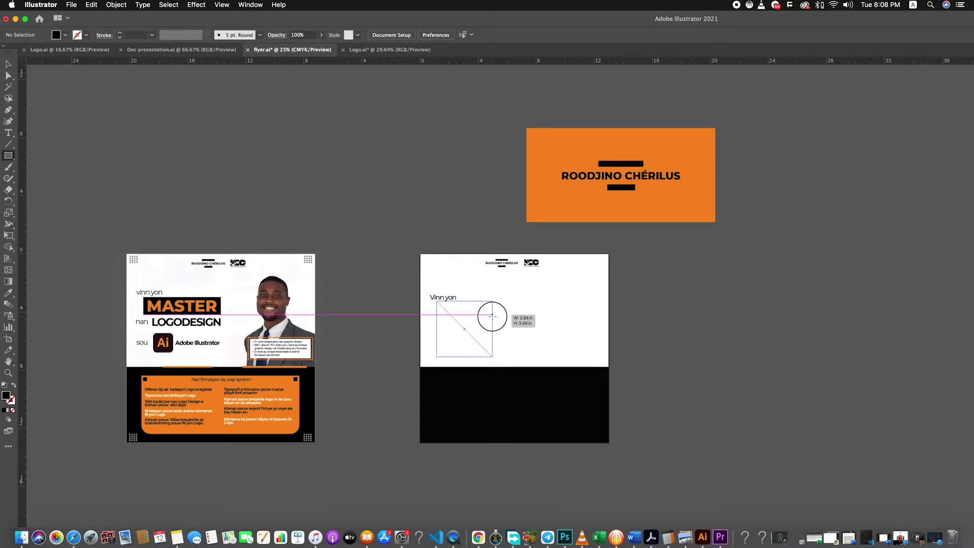
pyautogui.moveTo(490, 316); pyautogui.dragTo(492, 318)
# Step: Duplicate the Vinn yon line below the black bar
pyautogui.press('v')
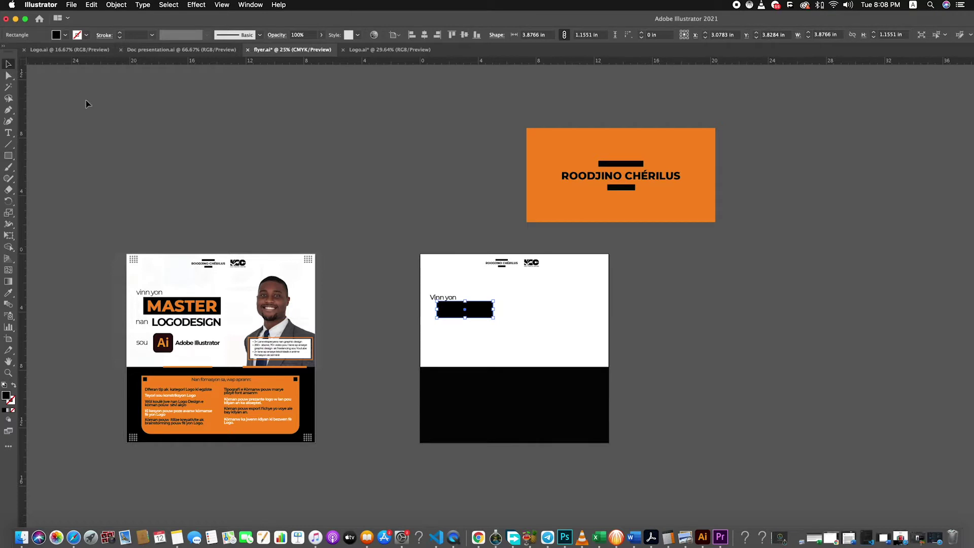
pyautogui.moveTo(442, 297); pyautogui.dragTo(452, 339)
pyautogui.doubleClick(451, 339)
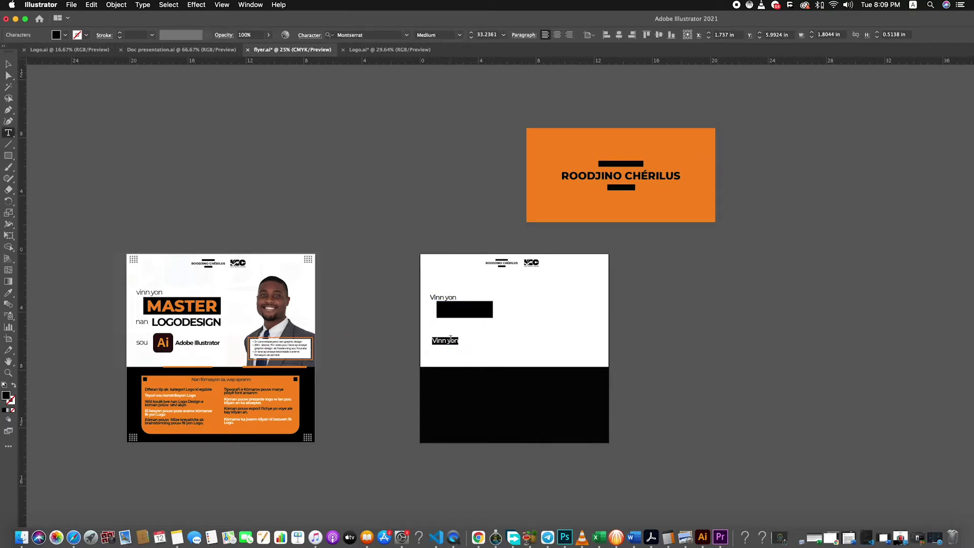
# Step: Retype the copy as MASTER in Montserrat ExtraBold, enlarged onto the black bar
pyautogui.write('MASTER')
pyautogui.click(8, 63)
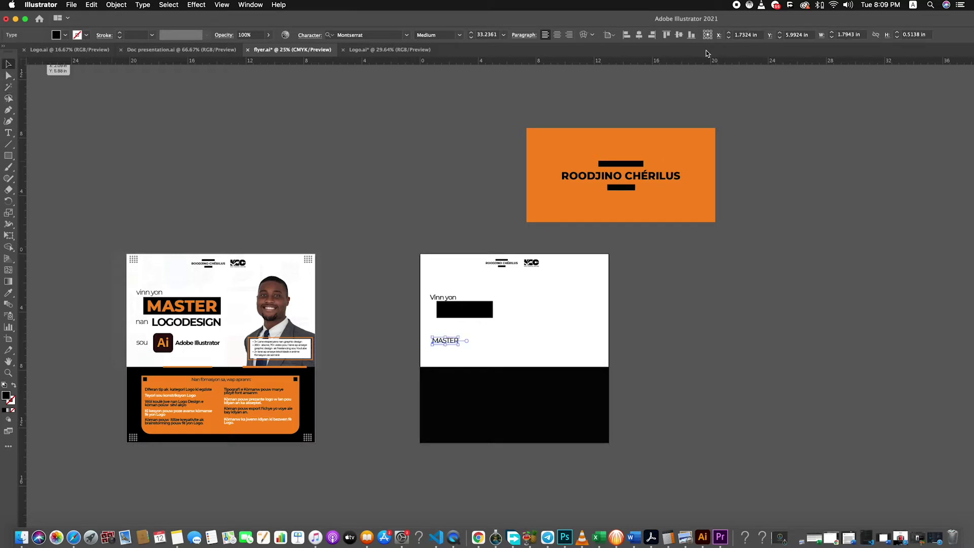
pyautogui.click(441, 35)
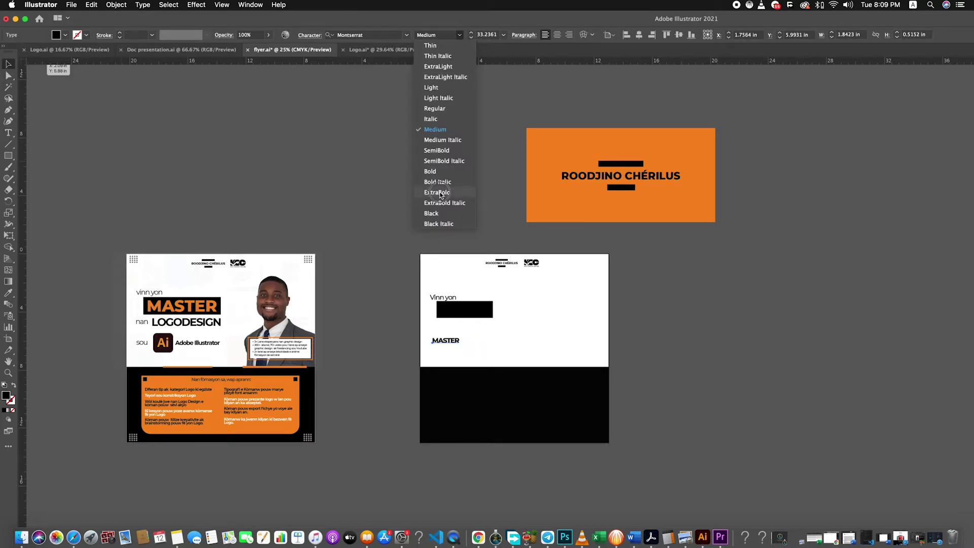
pyautogui.click(439, 193)
pyautogui.moveTo(461, 346)
pyautogui.mouseDown()
pyautogui.moveTo(496, 354)
pyautogui.moveTo(481, 315)
pyautogui.moveTo(491, 302)
pyautogui.mouseUp()
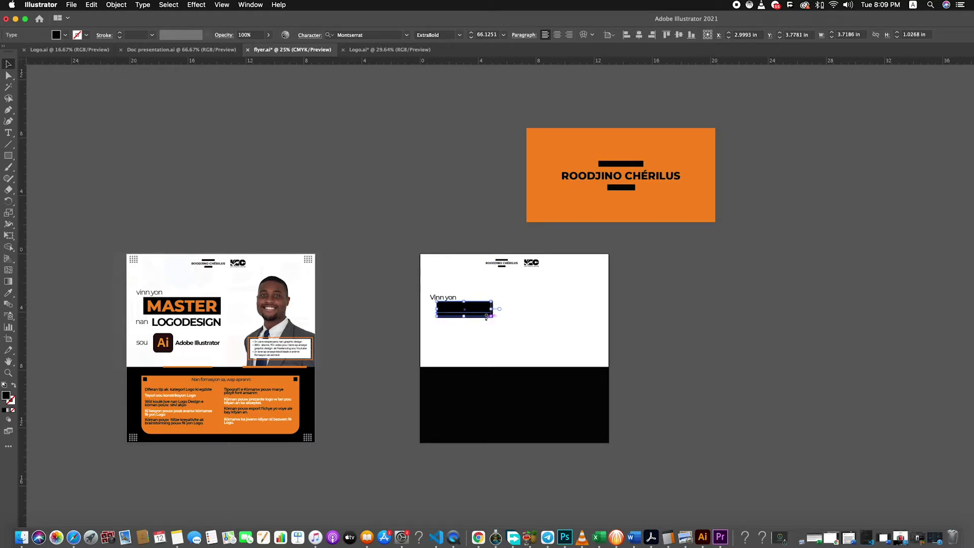
# Step: Colour MASTER with the flyer's orange and bring it in front of the bar
pyautogui.press('i')
pyautogui.click(552, 138)
pyautogui.press('v')
pyautogui.rightClick(462, 312)
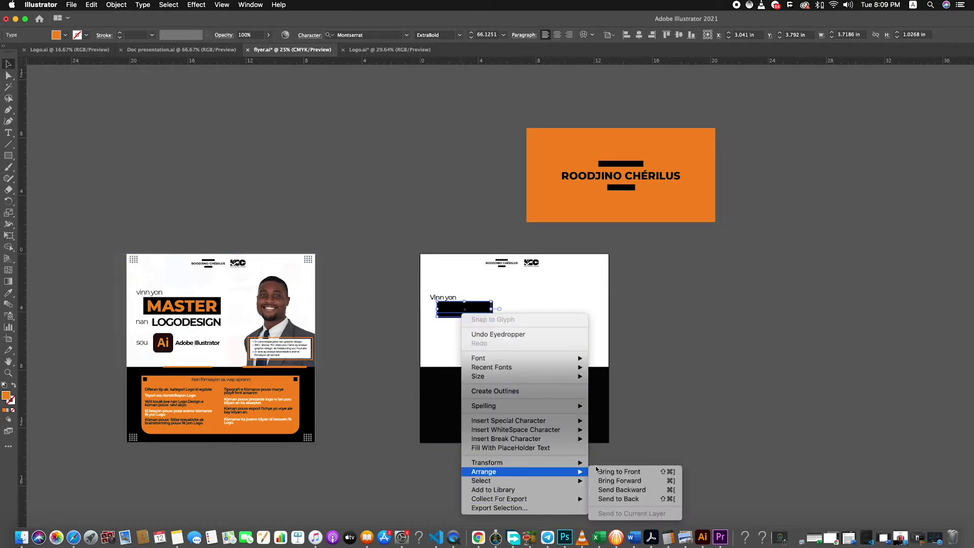
pyautogui.click(604, 470)
pyautogui.click(638, 408)
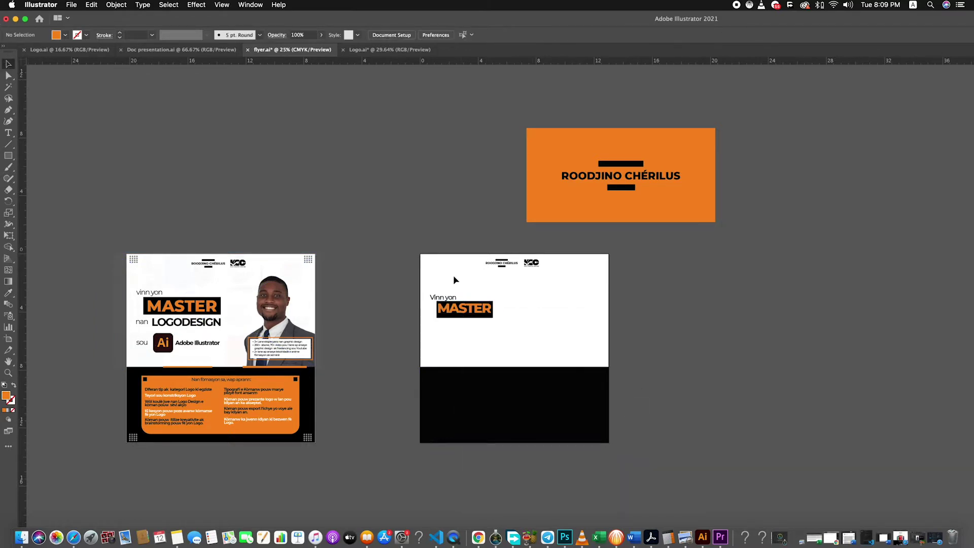
# Step: Widen MASTER's letter spacing and resize the black bar to about 4.23 in
pyautogui.scroll(2, 480, 308)
pyautogui.click(477, 312)
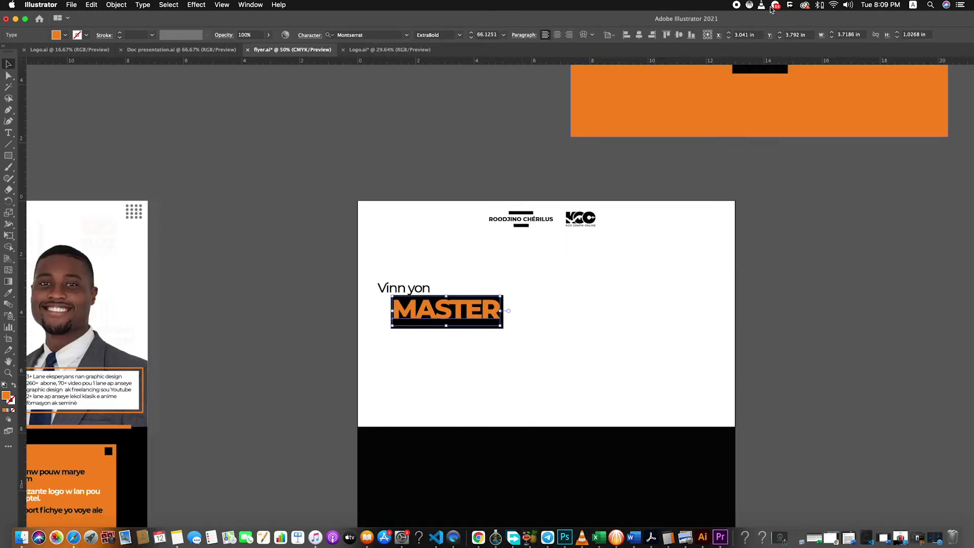
pyautogui.click(309, 35)
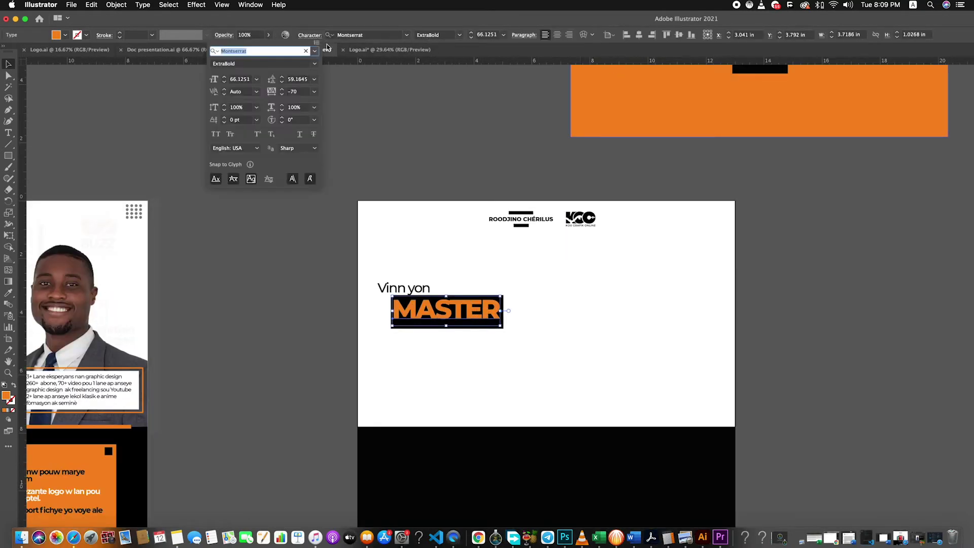
pyautogui.click(295, 93)
pyautogui.write('0')
pyautogui.press('Return')
pyautogui.click(496, 363)
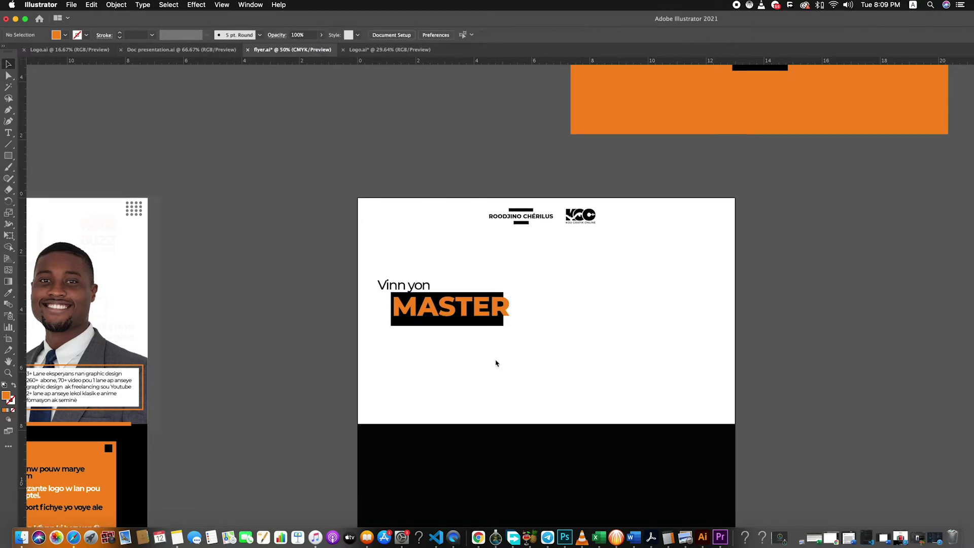
pyautogui.click(496, 325)
pyautogui.moveTo(503, 308)
pyautogui.mouseDown()
pyautogui.moveTo(514, 310)
pyautogui.moveTo(504, 341)
pyautogui.moveTo(454, 323)
pyautogui.mouseUp()
# Step: Align Vinn yon, then duplicate it below MASTER and retype the copy as 'nan'
pyautogui.click(454, 337)
pyautogui.moveTo(410, 286); pyautogui.dragTo(408, 286)
pyautogui.click(425, 344)
pyautogui.press('super+minus')
pyautogui.press('super+minus')
pyautogui.press('super+minus')
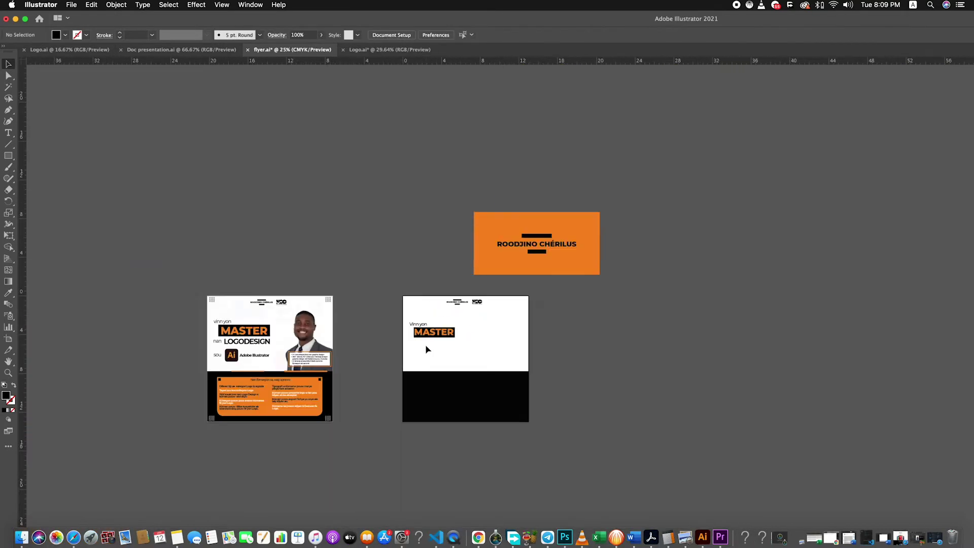
pyautogui.press('super+plus')
pyautogui.press('super+plus')
pyautogui.press('super+plus')
pyautogui.moveTo(344, 308); pyautogui.dragTo(342, 364)
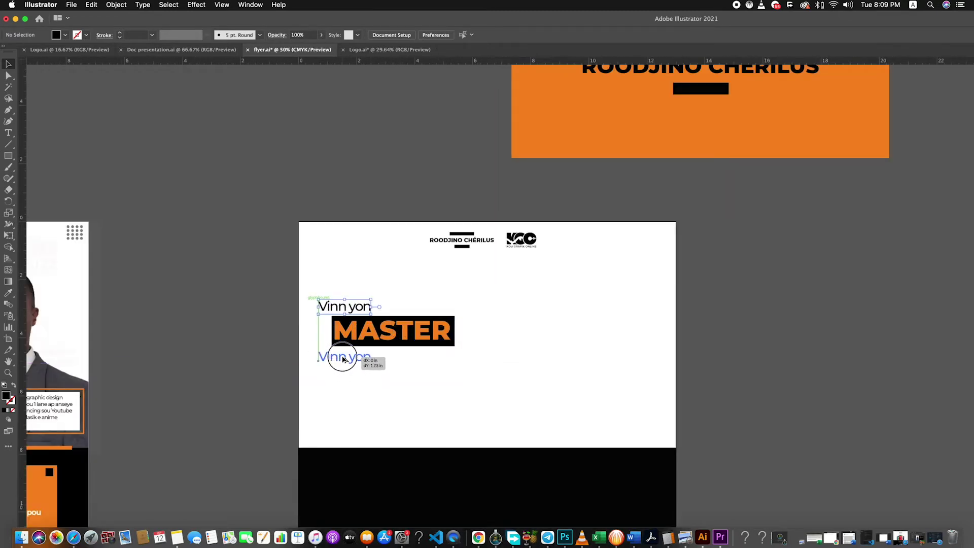
pyautogui.moveTo(343, 365); pyautogui.dragTo(343, 361)
pyautogui.press('t')
pyautogui.click(343, 360)
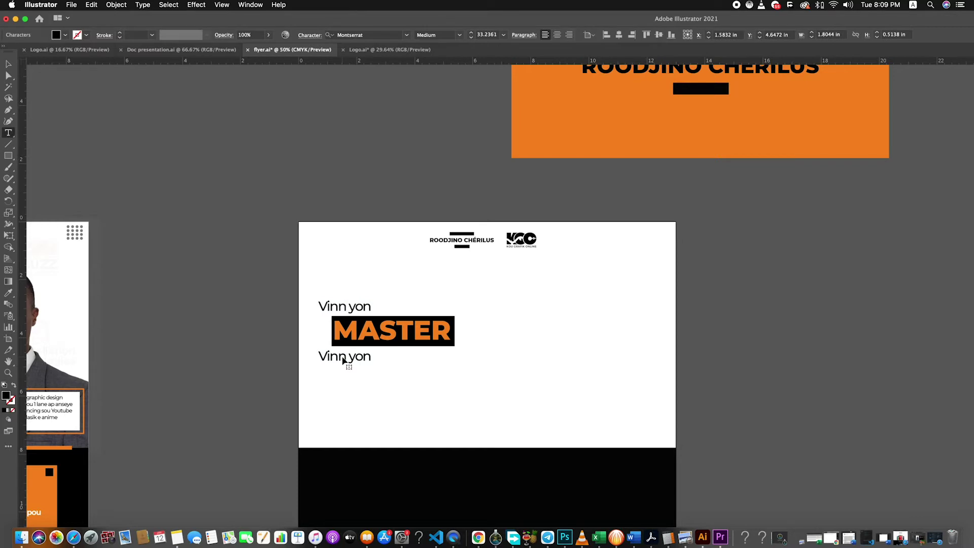
pyautogui.tripleClick(343, 360)
pyautogui.write('nan')
# Step: Add a Bold, enlarged LOGODESIGN word beside 'nan'
pyautogui.click(9, 64)
pyautogui.scroll(-2, 451, 386)
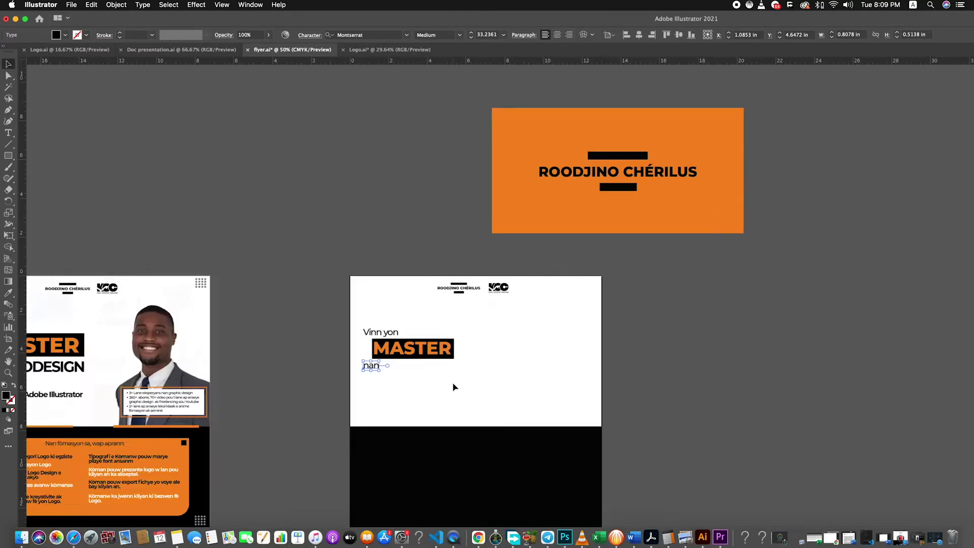
pyautogui.click(406, 378)
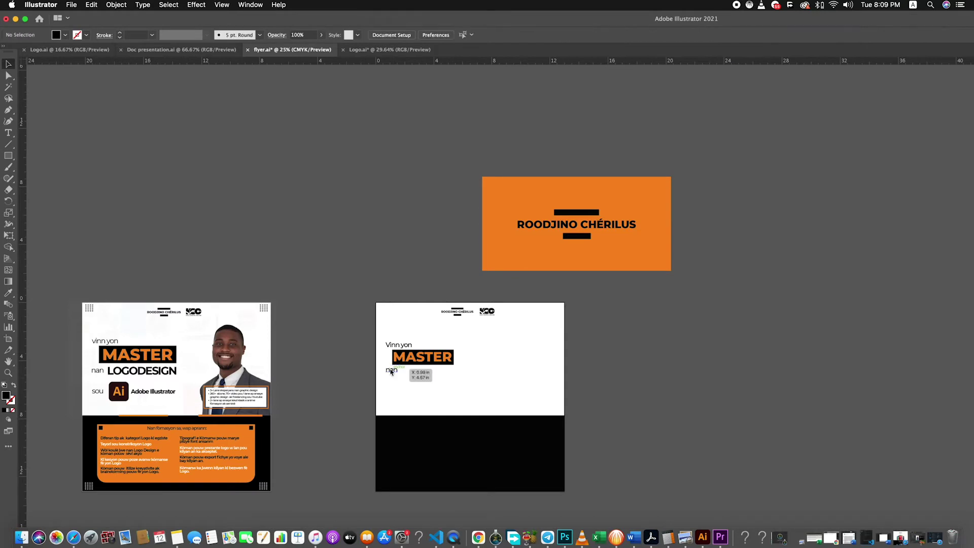
pyautogui.moveTo(393, 371); pyautogui.dragTo(416, 377)
pyautogui.doubleClick(415, 375)
pyautogui.write('LOGODESIGN')
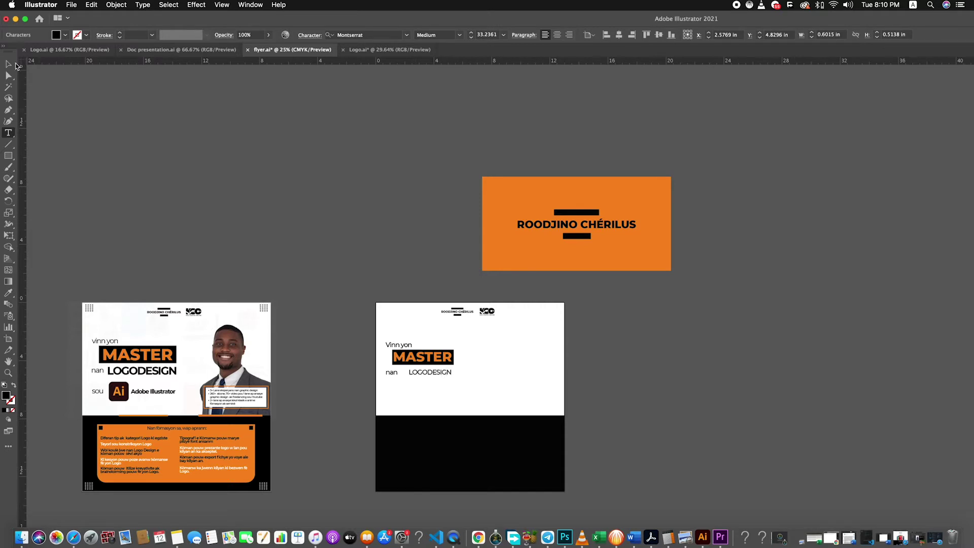
pyautogui.click(8, 64)
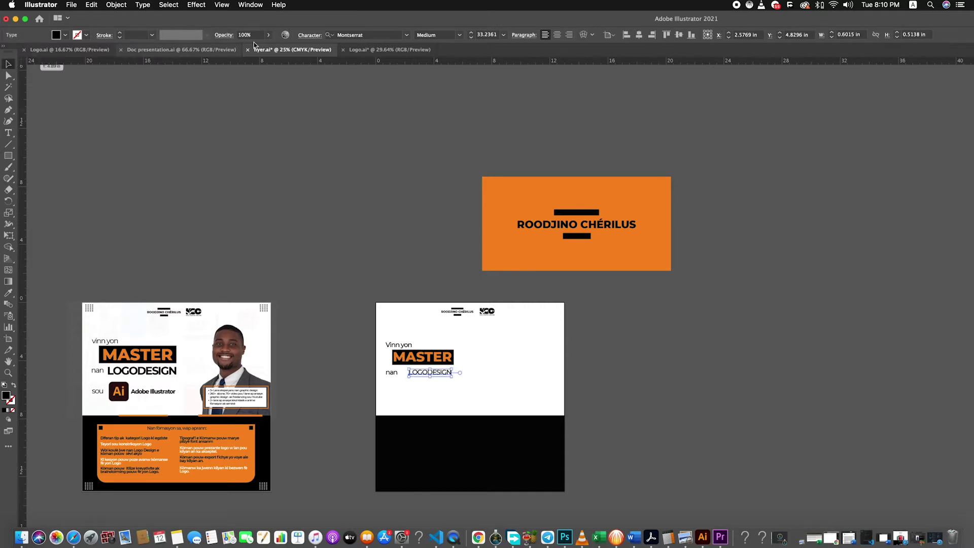
pyautogui.click(459, 35)
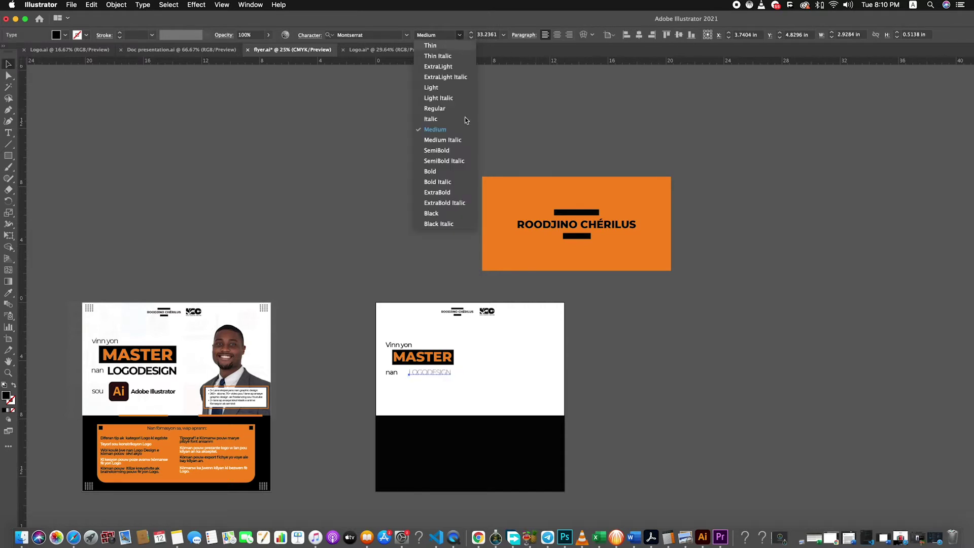
pyautogui.click(435, 172)
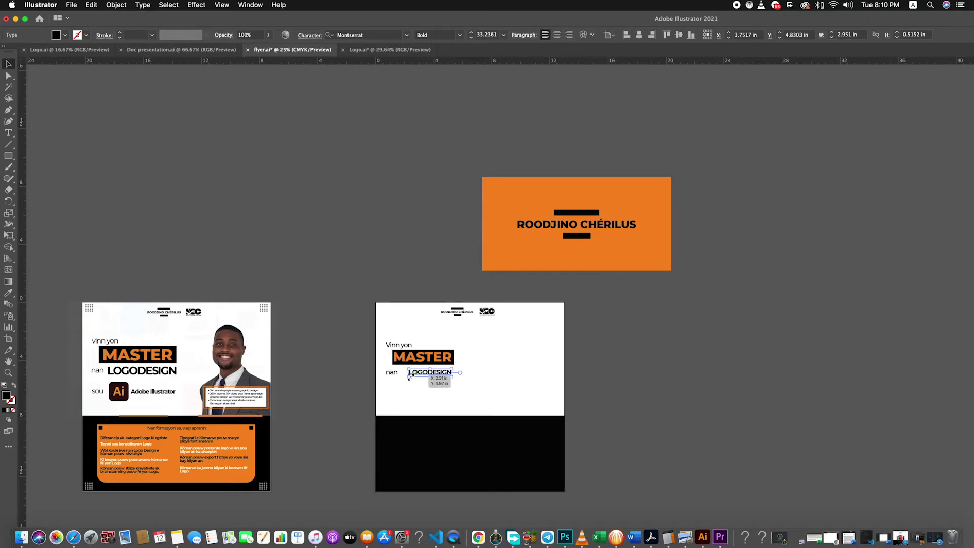
pyautogui.moveTo(403, 377)
pyautogui.mouseDown()
pyautogui.moveTo(391, 380)
pyautogui.moveTo(445, 376)
pyautogui.mouseUp()
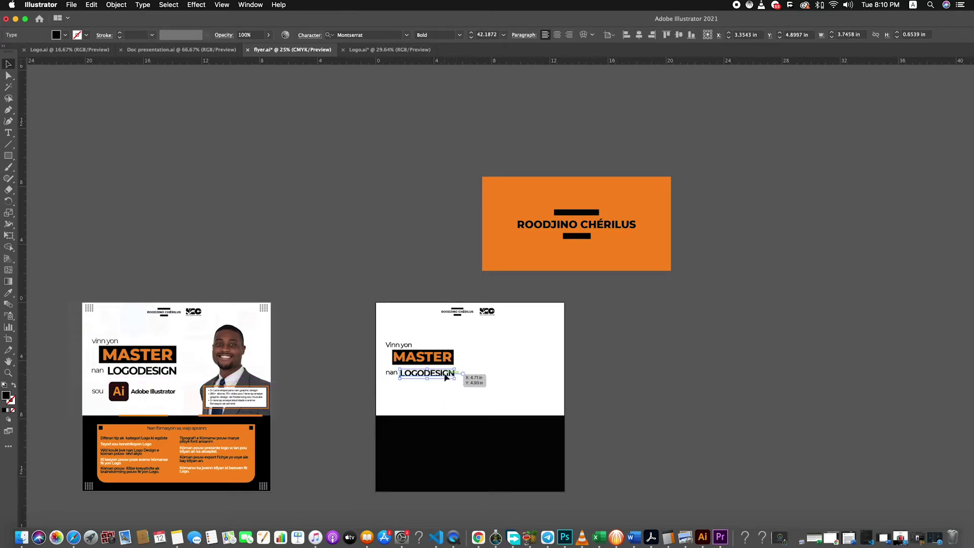
pyautogui.click(461, 408)
# Step: Line up 'nan' and LOGODESIGN on one line
pyautogui.scroll(1, 389, 381)
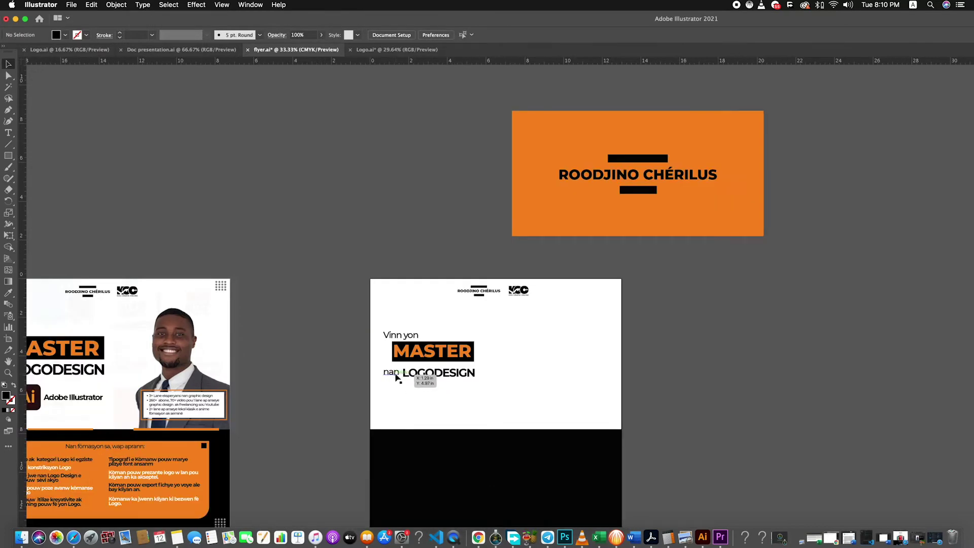
pyautogui.moveTo(393, 379); pyautogui.dragTo(395, 379)
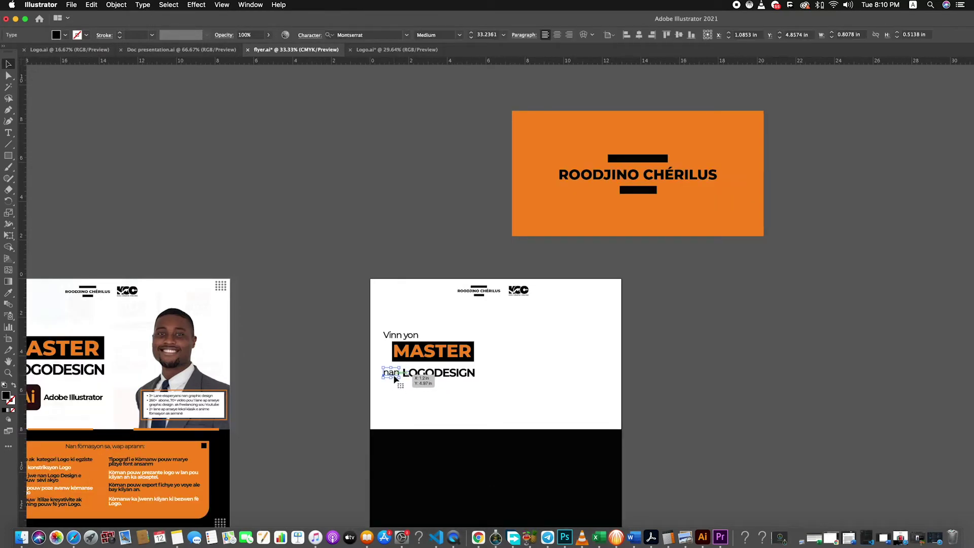
pyautogui.click(476, 396)
pyautogui.scroll(-1, 455, 398)
pyautogui.moveTo(420, 379); pyautogui.dragTo(416, 379)
pyautogui.moveTo(403, 387); pyautogui.dragTo(406, 399)
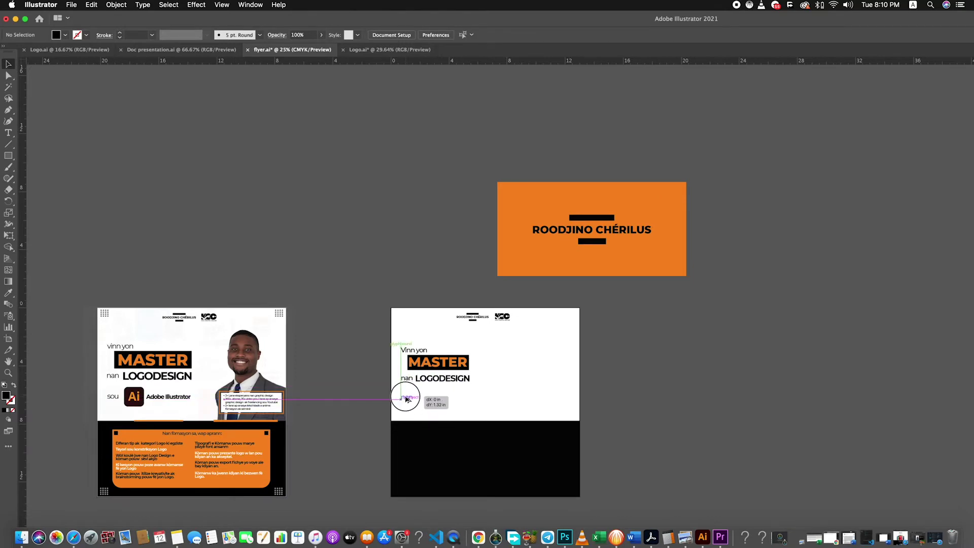
# Step: Copy 'nan' below LOGODESIGN and retype it as 'sou'
pyautogui.moveTo(406, 399); pyautogui.dragTo(407, 400)
pyautogui.scroll(2, 408, 399)
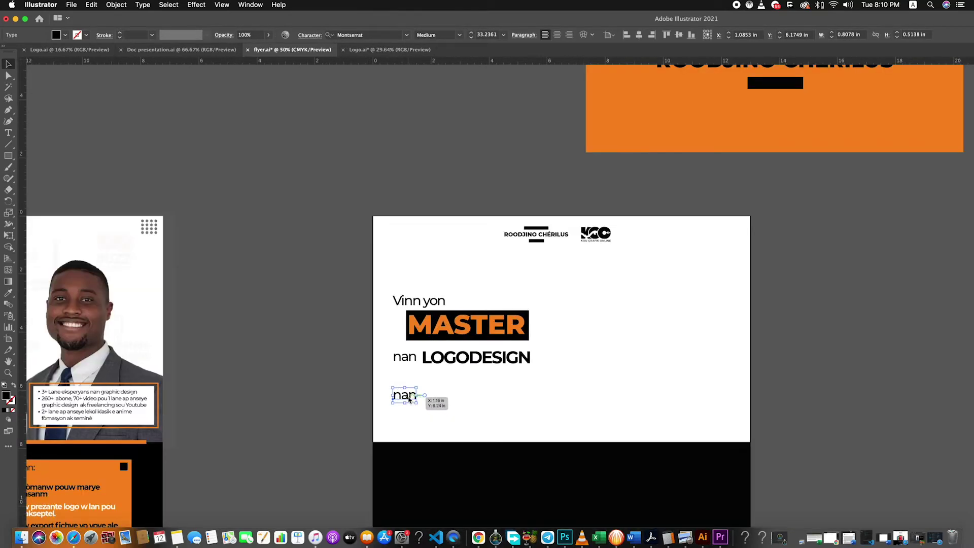
pyautogui.doubleClick(409, 399)
pyautogui.write('sou')
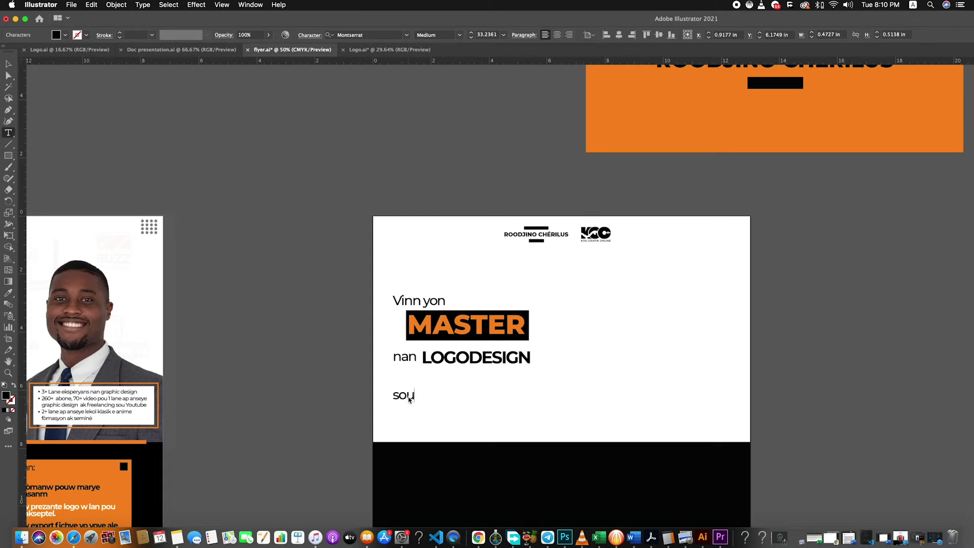
pyautogui.press('Escape')
pyautogui.click(282, 250)
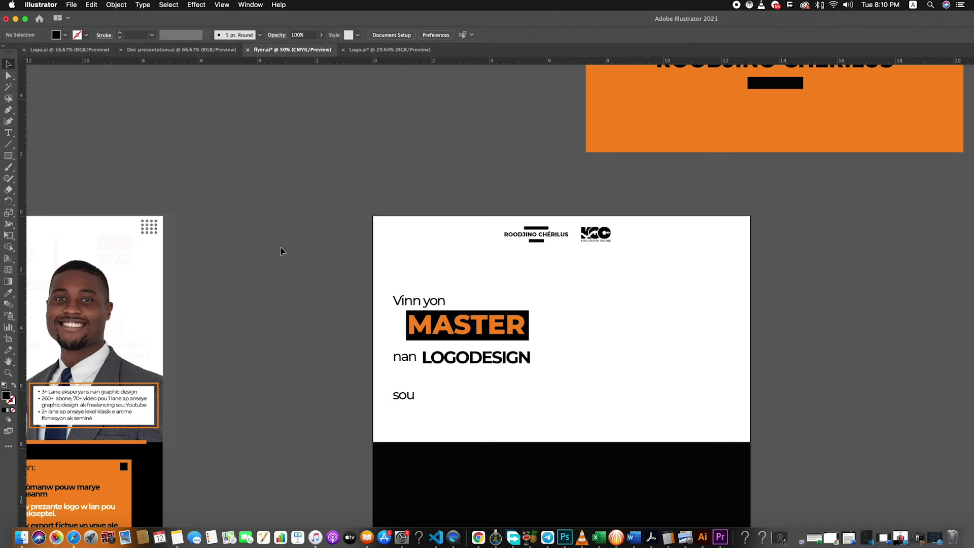
pyautogui.scroll(-1, 397, 337)
pyautogui.scroll(-1, 398, 338)
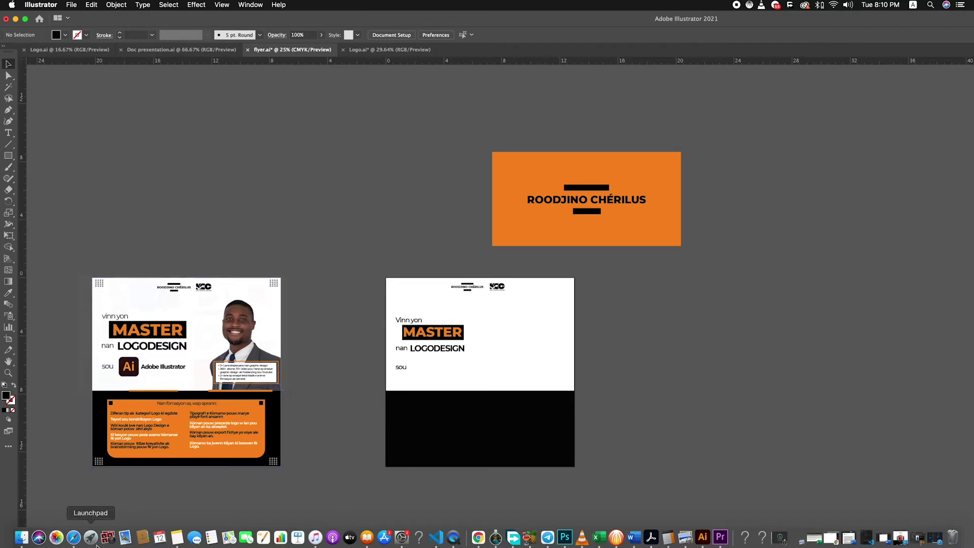
pyautogui.rightClick(73, 537)
# Step: Search Google Images for 'adobe illustrator' and copy the Wikipedia Ai logo image
pyautogui.click(96, 453)
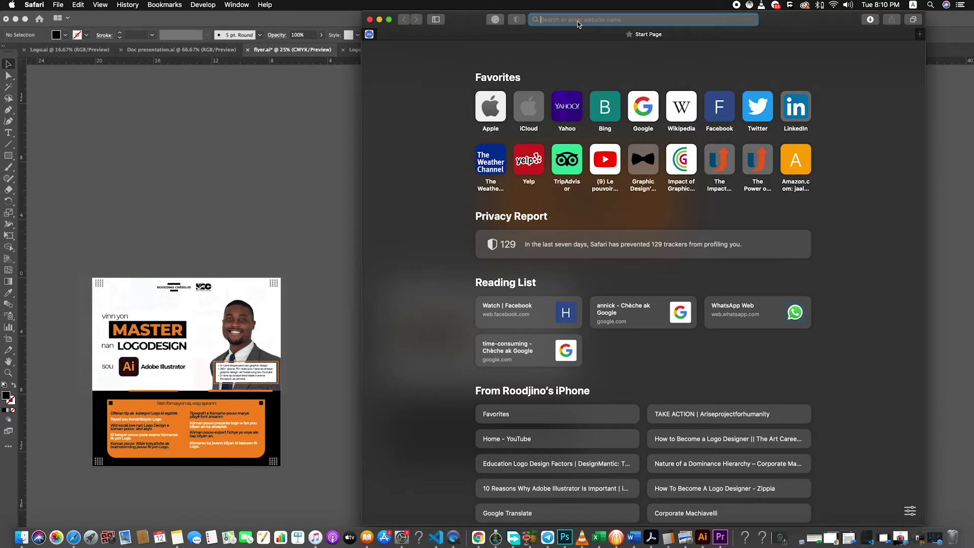
pyautogui.write('adobe il')
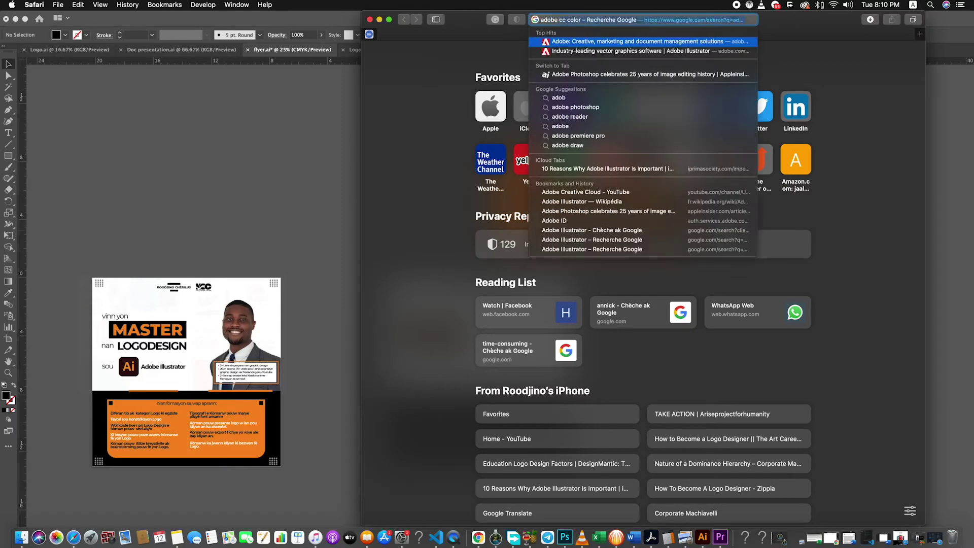
pyautogui.write('lustra')
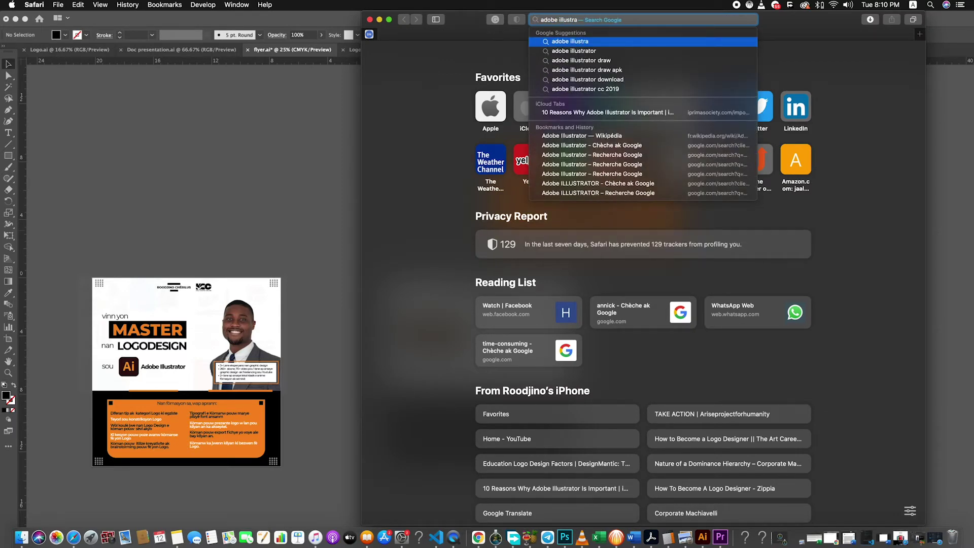
pyautogui.write('r')
pyautogui.press('Return')
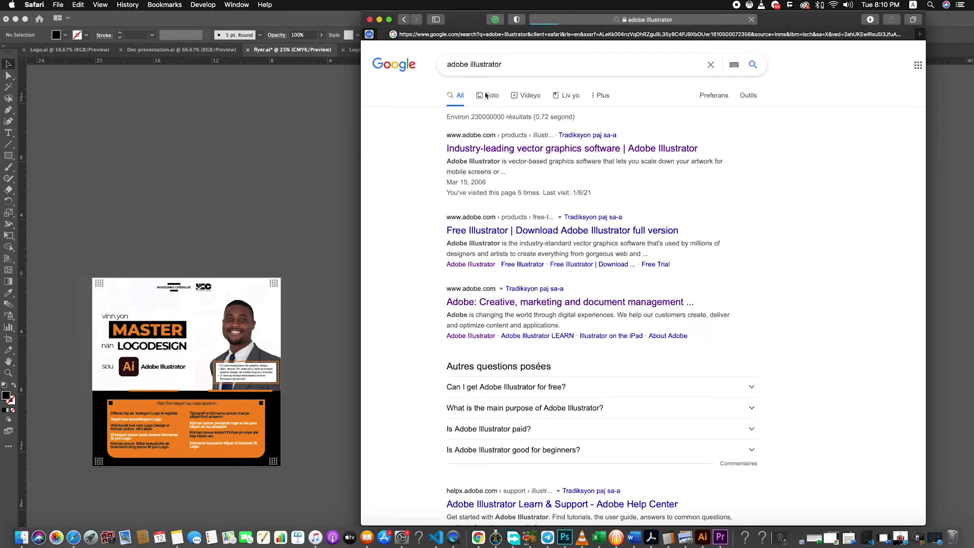
pyautogui.click(486, 95)
pyautogui.click(668, 157)
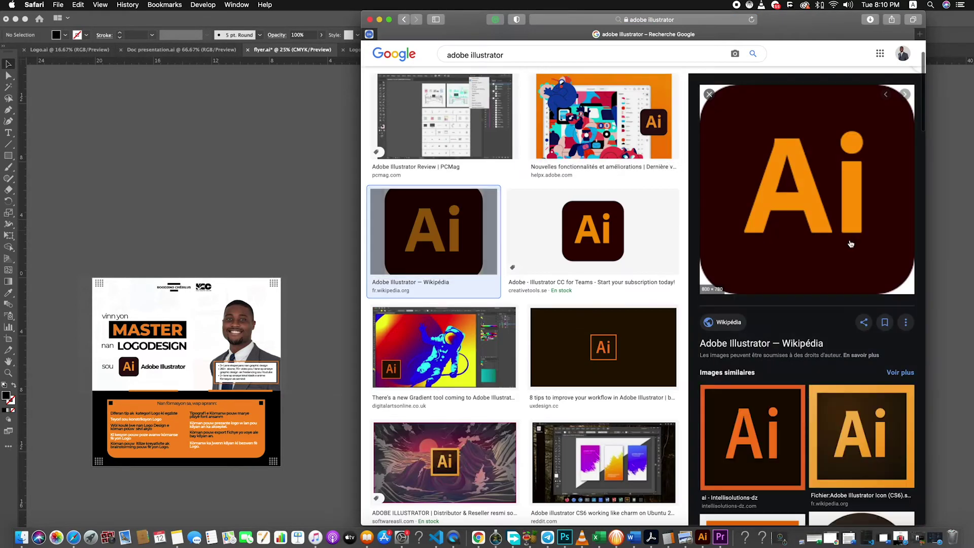
pyautogui.rightClick(787, 215)
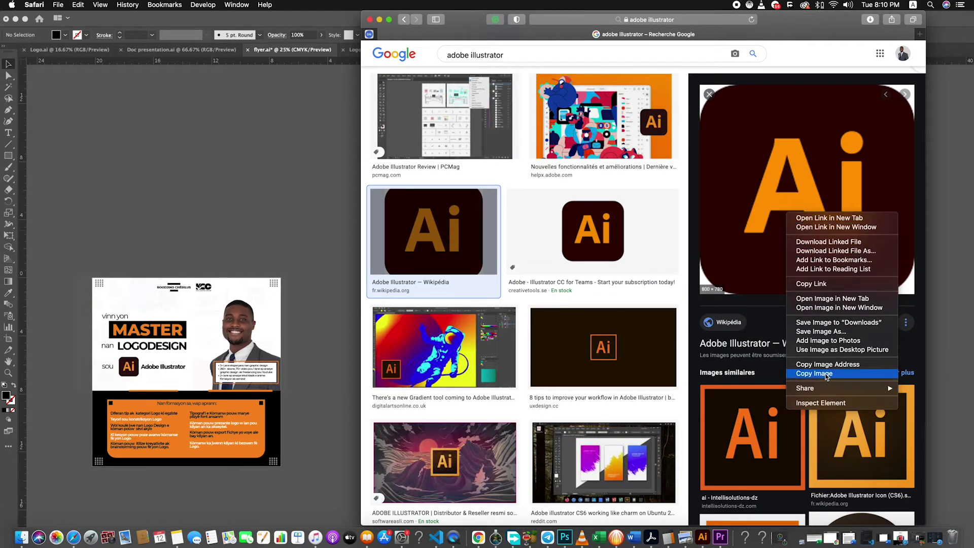
pyautogui.click(259, 212)
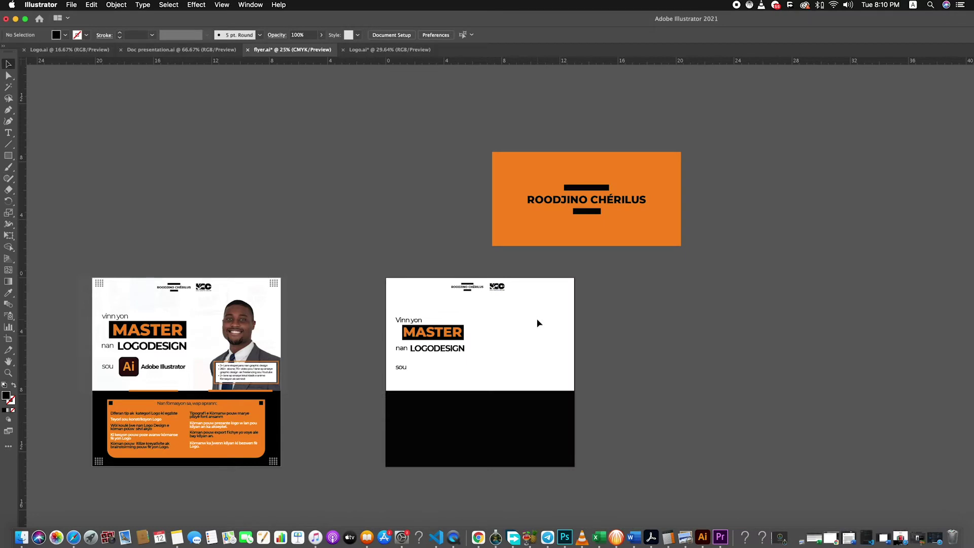
# Step: Paste the Ai logo onto the second flyer and place it right after 'sou'
pyautogui.press('super+v')
pyautogui.moveTo(621, 403); pyautogui.dragTo(493, 357)
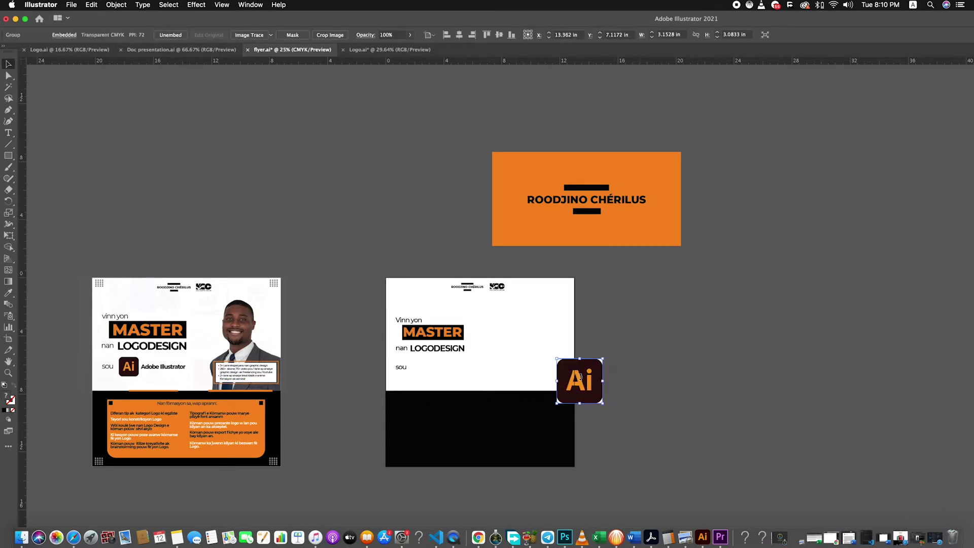
pyautogui.click(633, 377)
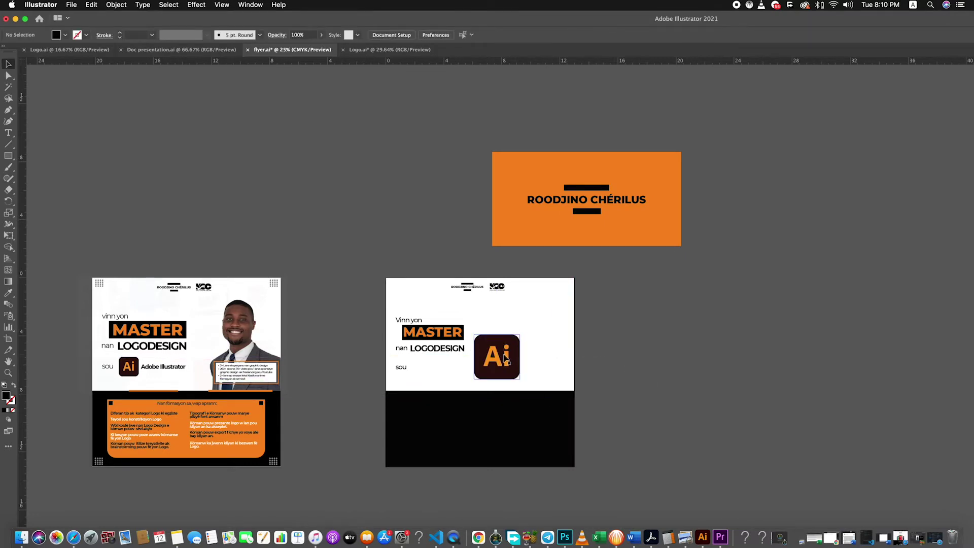
pyautogui.moveTo(504, 359)
pyautogui.mouseDown()
pyautogui.moveTo(431, 344)
pyautogui.moveTo(411, 390)
pyautogui.mouseUp()
pyautogui.scroll(3, 425, 358)
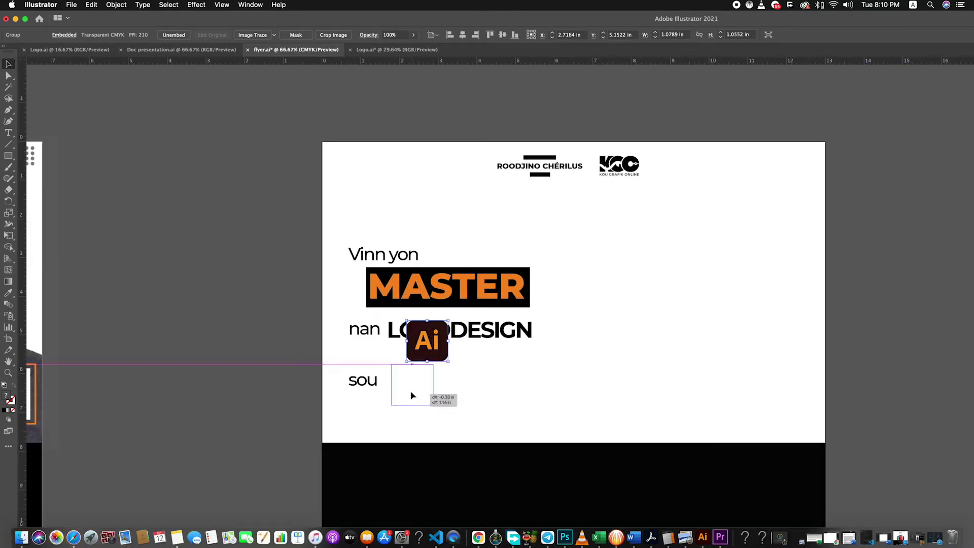
pyautogui.click(476, 400)
pyautogui.scroll(-3, 420, 395)
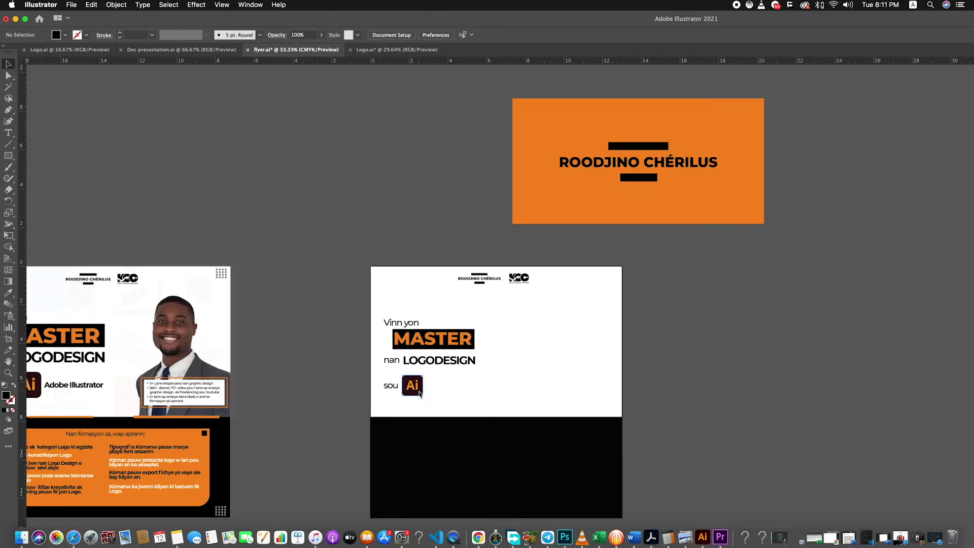
pyautogui.scroll(-1, 420, 394)
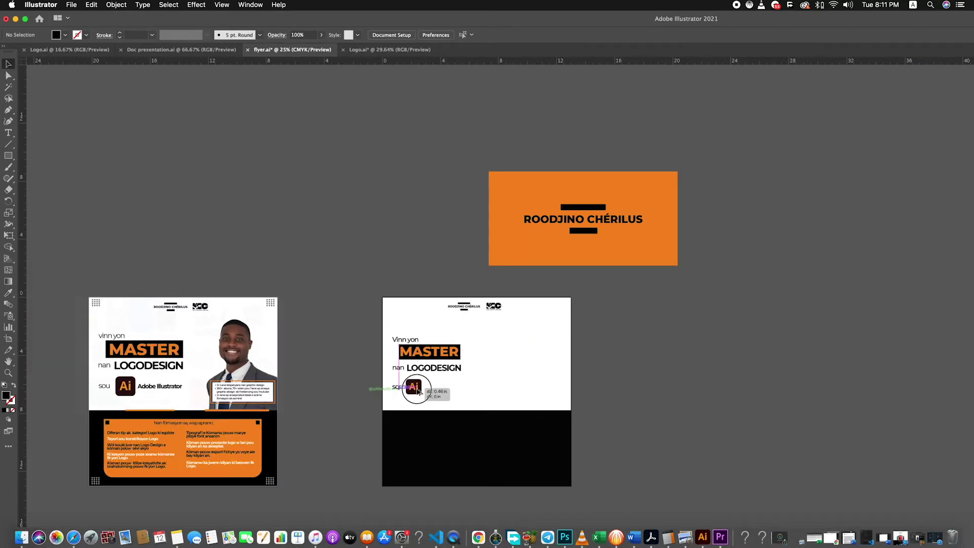
# Step: Duplicate 'sou' beside the Ai icon, retype it as 'Adobe Illustrator', and make it Bold
pyautogui.moveTo(400, 392); pyautogui.dragTo(437, 390)
pyautogui.doubleClick(437, 388)
pyautogui.write('Adobe Illustrator')
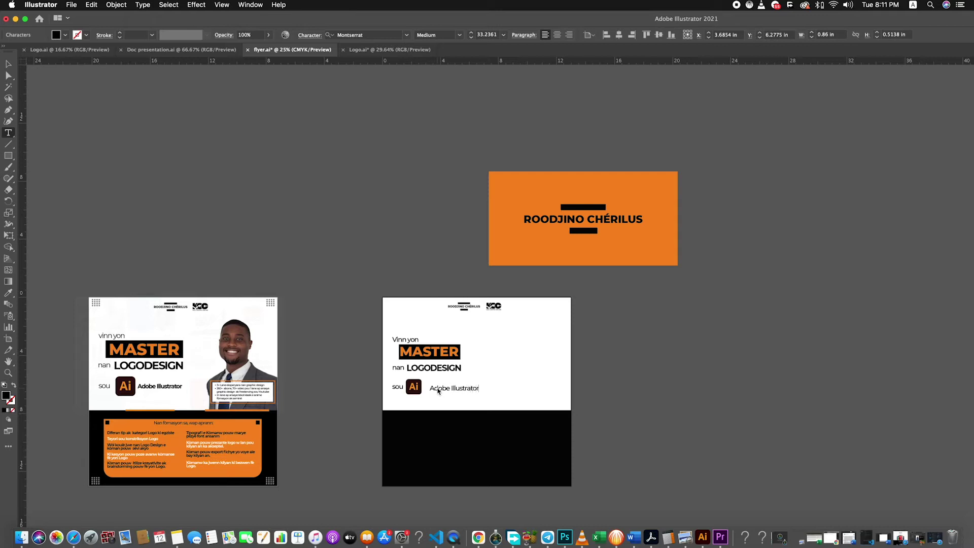
pyautogui.scroll(-1, 67, 119)
pyautogui.click(8, 64)
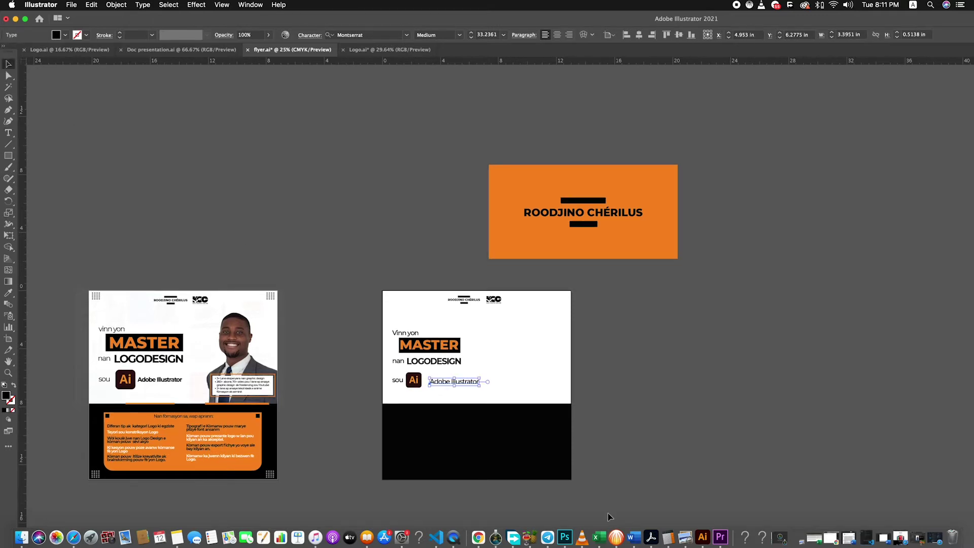
pyautogui.moveTo(463, 382); pyautogui.dragTo(455, 379)
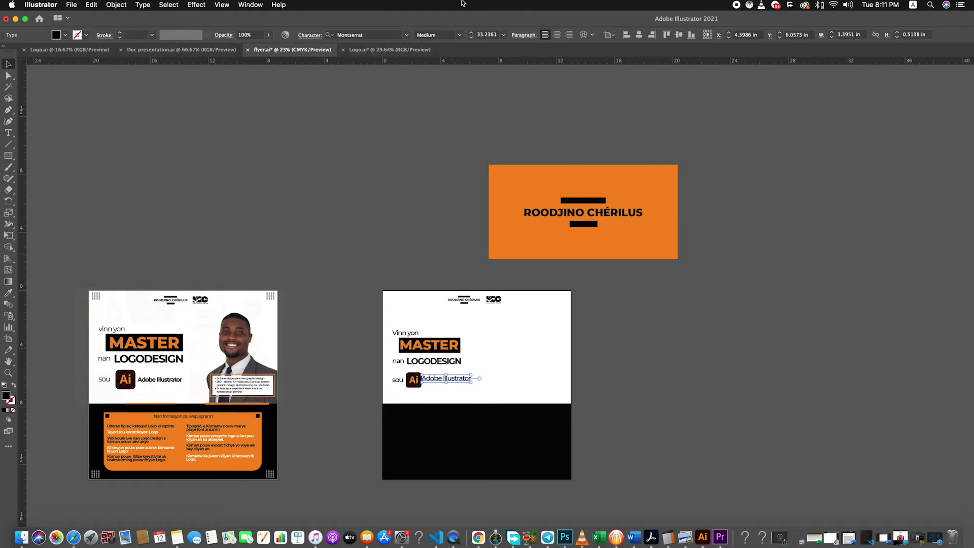
pyautogui.click(460, 36)
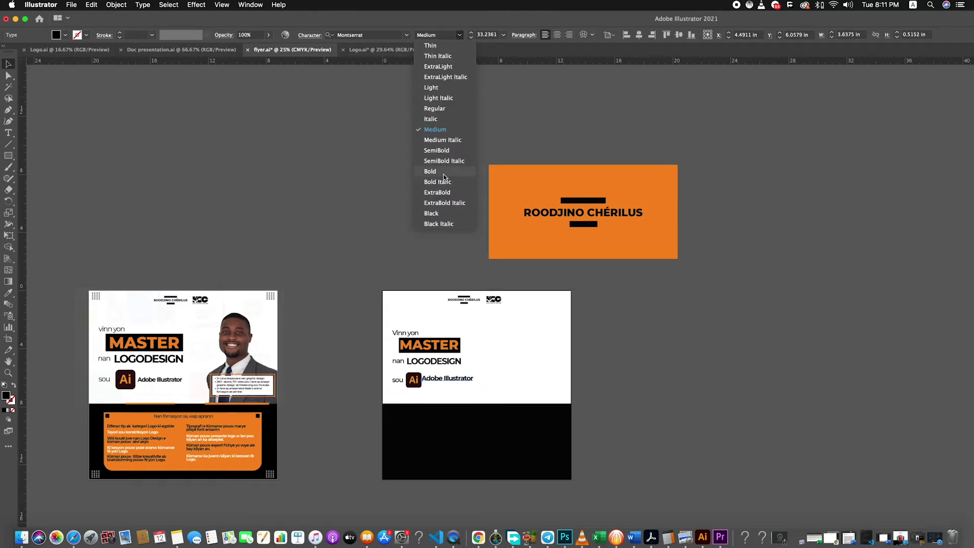
pyautogui.click(443, 175)
pyautogui.click(496, 387)
# Step: Settle 'Adobe Illustrator' beside the Ai icon and shift MASTER and LOGODESIGN slightly right
pyautogui.moveTo(444, 383); pyautogui.dragTo(441, 384)
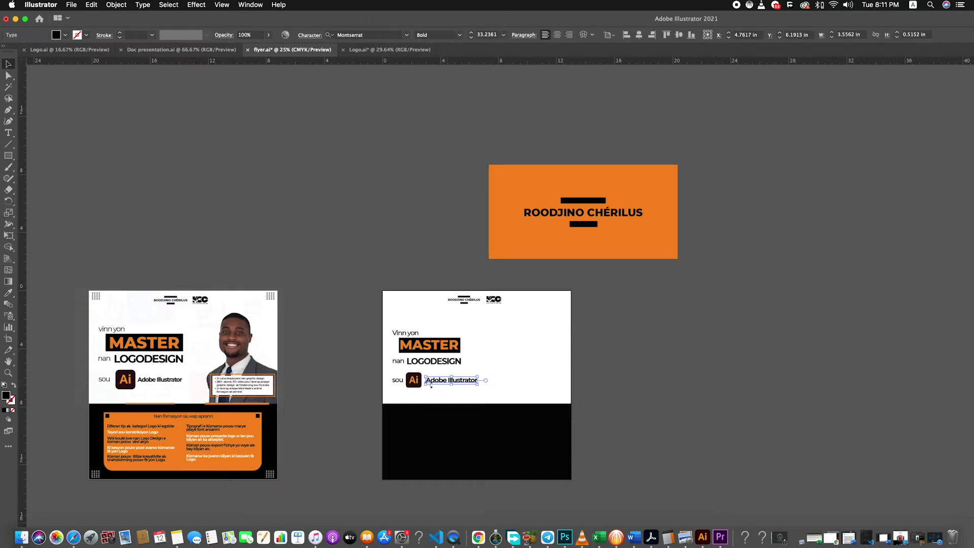
pyautogui.moveTo(442, 384); pyautogui.dragTo(444, 384)
pyautogui.click(491, 379)
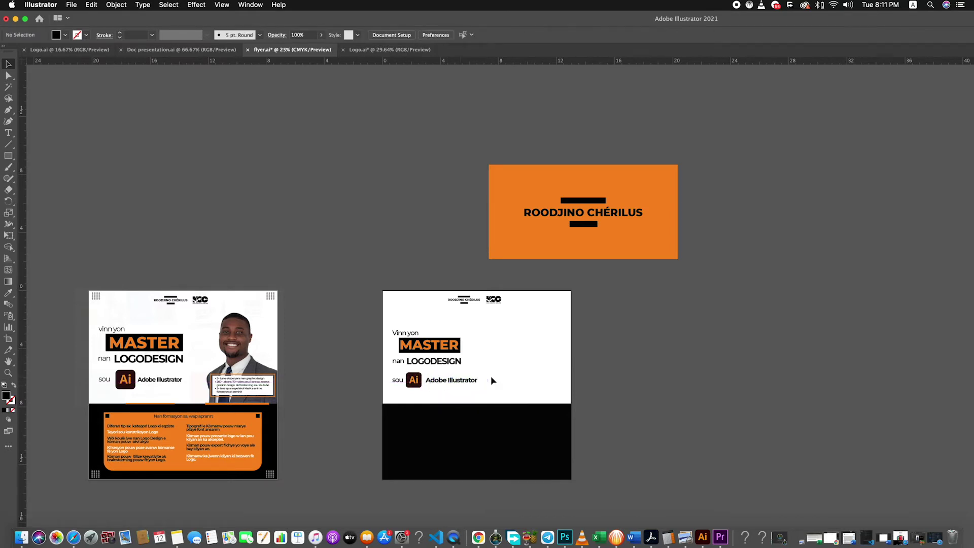
pyautogui.click(466, 366)
pyautogui.moveTo(467, 365); pyautogui.dragTo(386, 311)
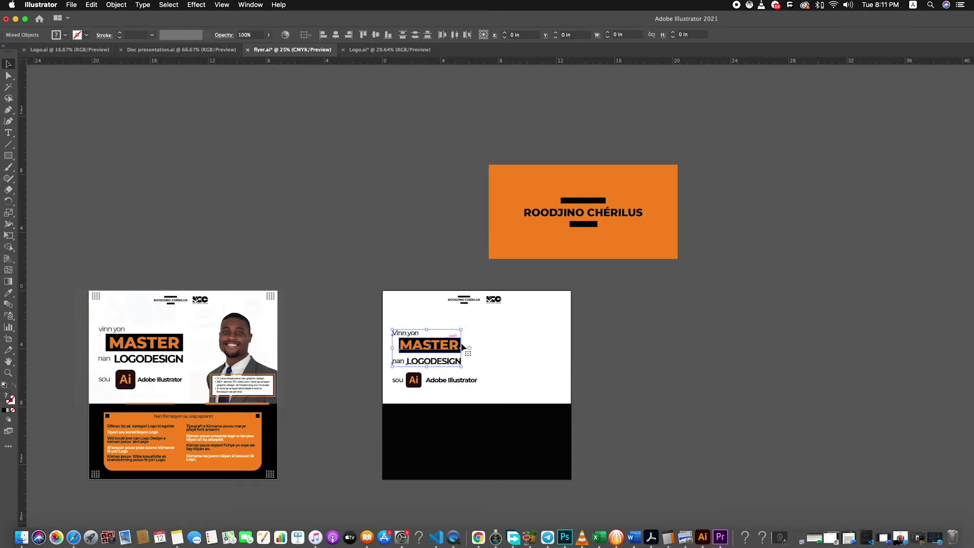
pyautogui.click(472, 373)
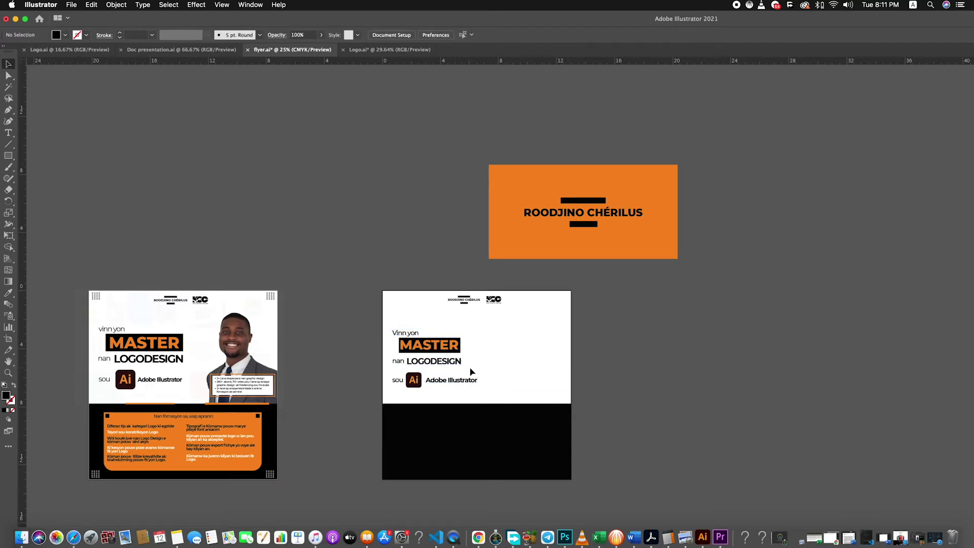
pyautogui.moveTo(477, 368)
pyautogui.mouseDown()
pyautogui.moveTo(431, 340)
pyautogui.moveTo(467, 371)
pyautogui.moveTo(482, 370)
pyautogui.mouseUp()
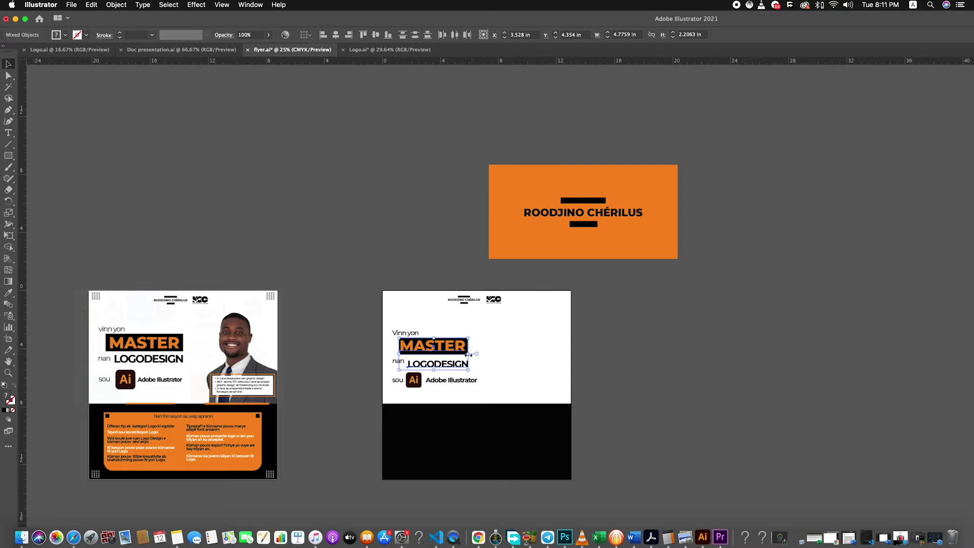
pyautogui.moveTo(442, 349); pyautogui.dragTo(448, 349)
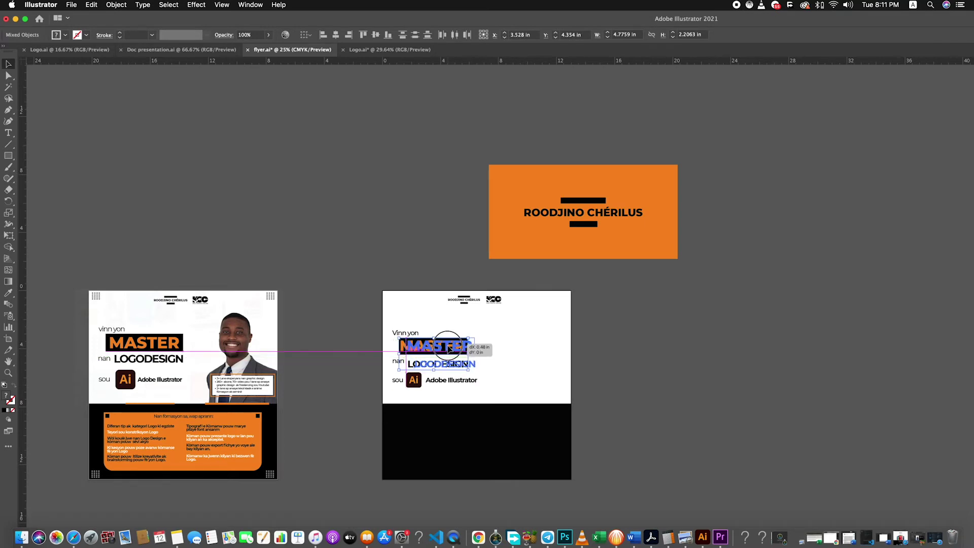
pyautogui.moveTo(449, 349); pyautogui.dragTo(447, 350)
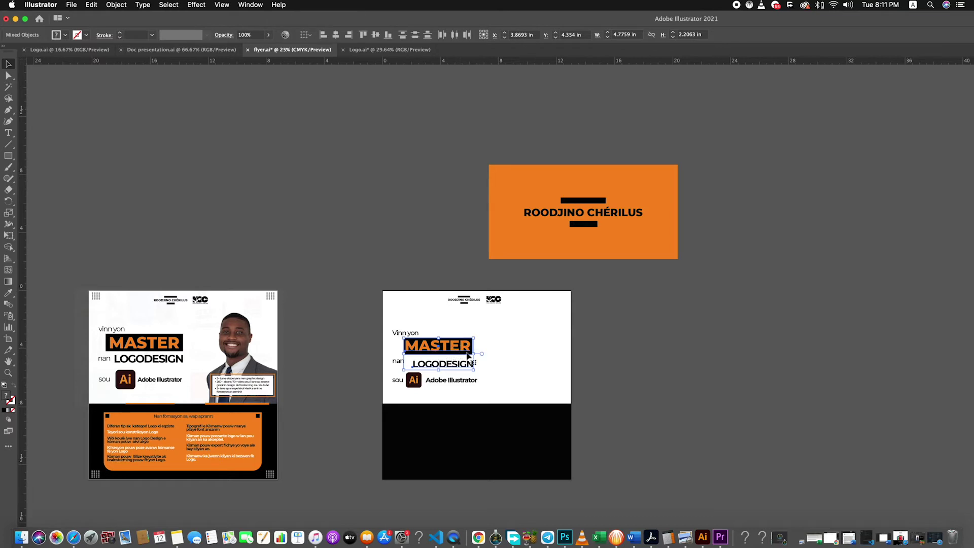
pyautogui.click(439, 375)
# Step: Put LOGODESIGN on one line with 'nan' and nudge that line slightly left
pyautogui.moveTo(394, 367); pyautogui.dragTo(398, 366)
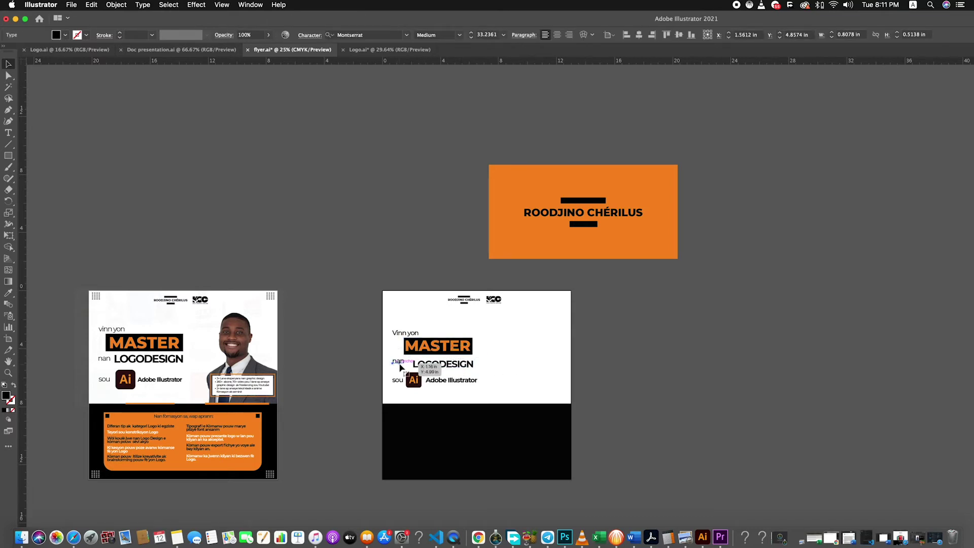
pyautogui.click(552, 382)
pyautogui.moveTo(432, 369); pyautogui.dragTo(430, 366)
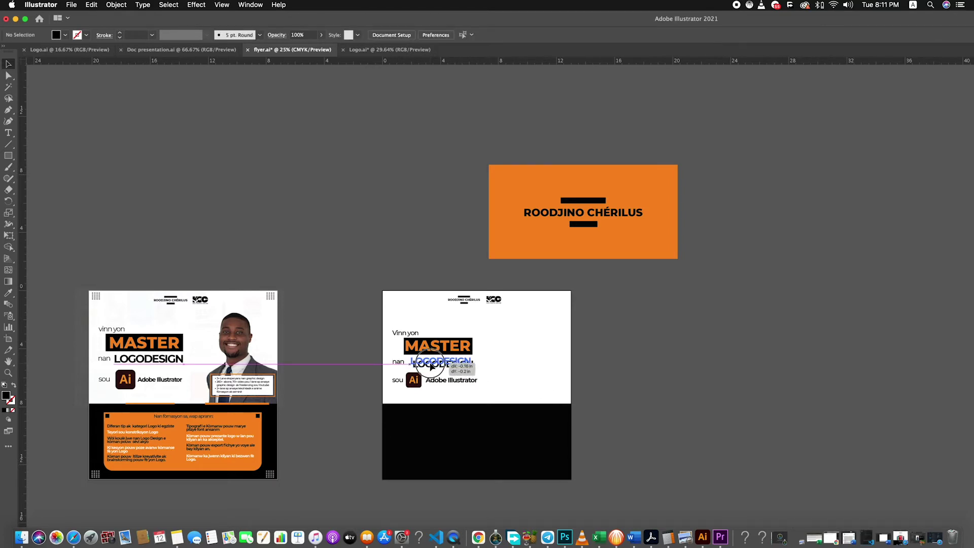
pyautogui.moveTo(430, 367); pyautogui.dragTo(430, 366)
pyautogui.click(570, 378)
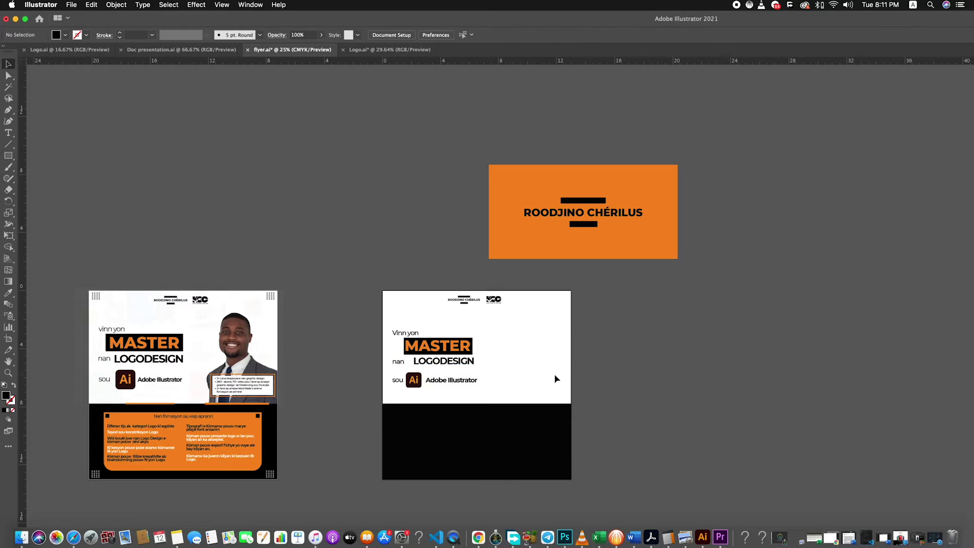
pyautogui.click(424, 363)
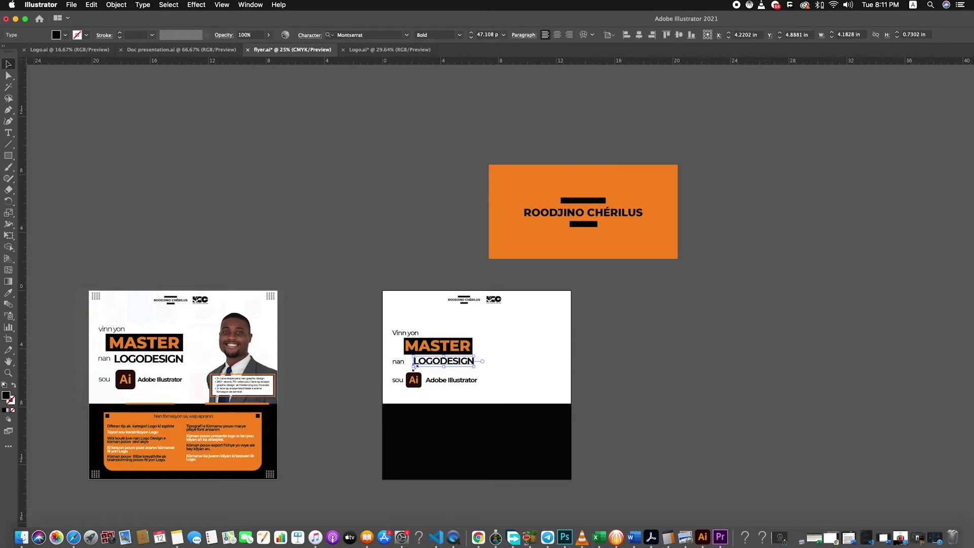
pyautogui.moveTo(413, 366); pyautogui.dragTo(410, 366)
pyautogui.click(460, 370)
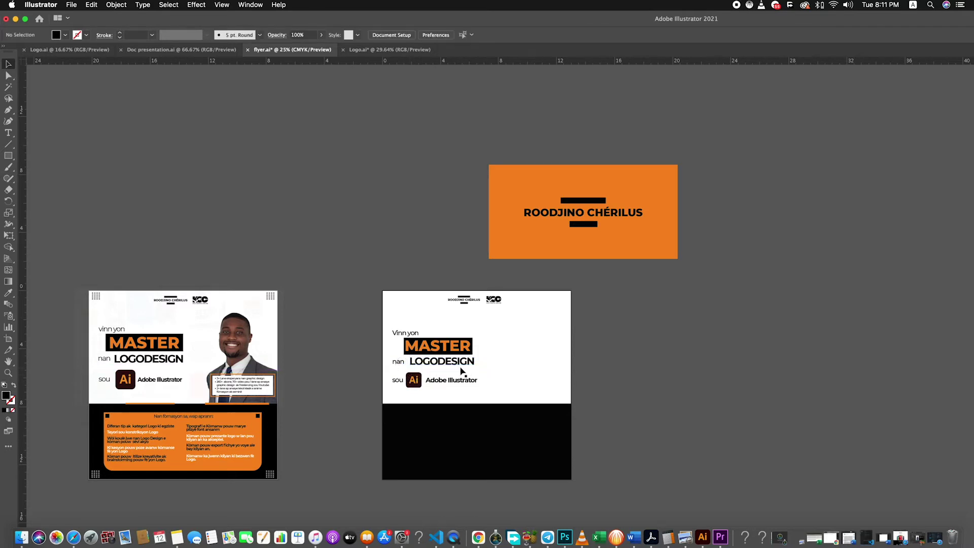
pyautogui.click(398, 362)
pyautogui.keyDown('shift'); pyautogui.click(444, 365); pyautogui.keyUp('shift')
pyautogui.moveTo(445, 366); pyautogui.dragTo(444, 367)
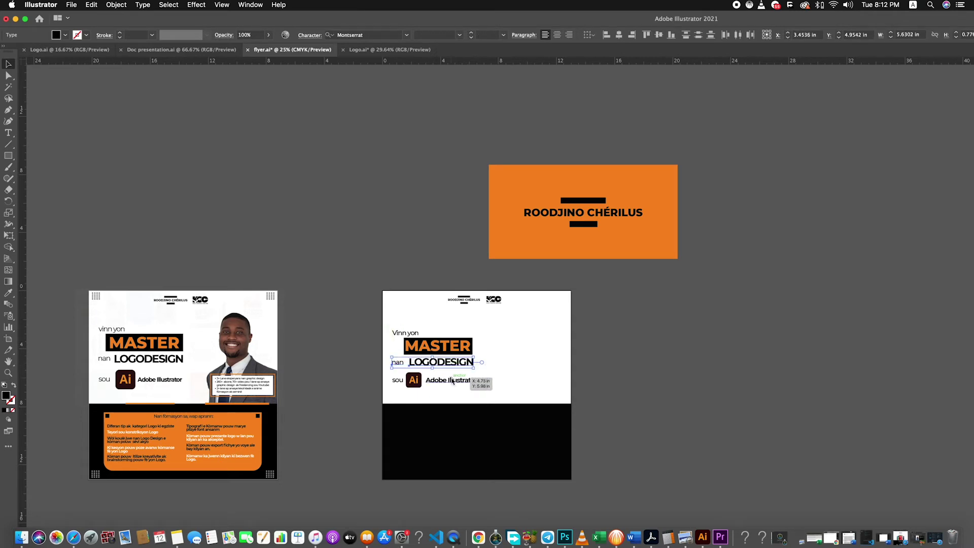
pyautogui.press('Left')
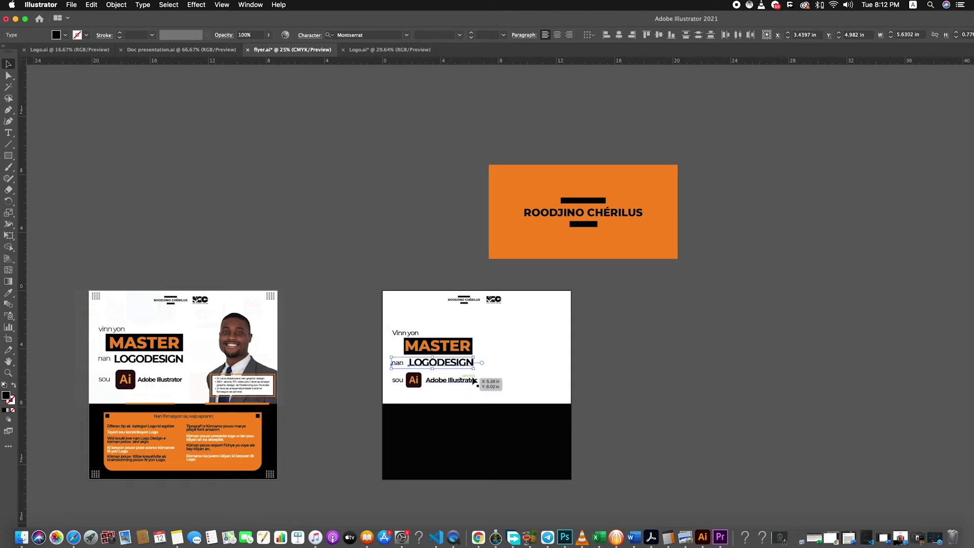
pyautogui.click(490, 388)
# Step: Align the sou–Ai–Adobe Illustrator row beneath LOGODESIGN
pyautogui.moveTo(467, 382); pyautogui.dragTo(464, 382)
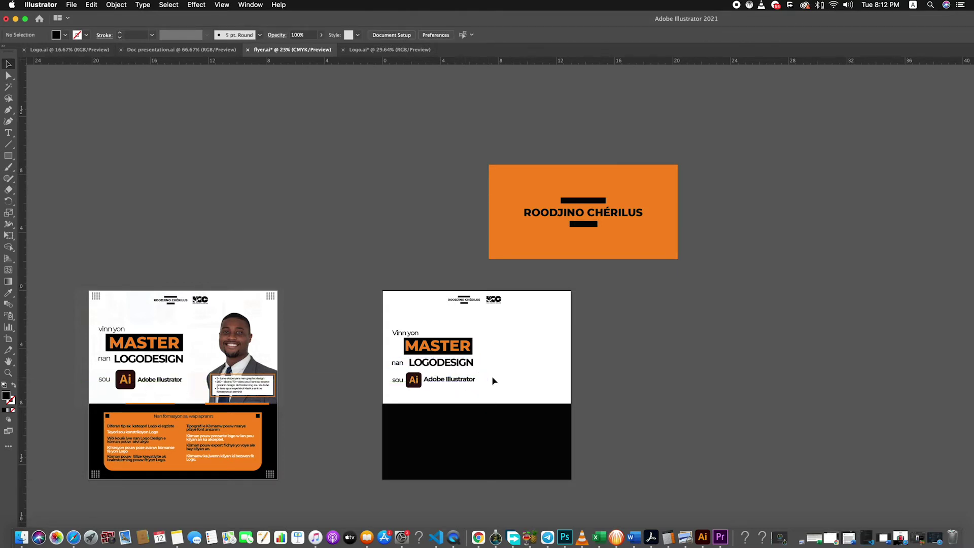
pyautogui.click(390, 381)
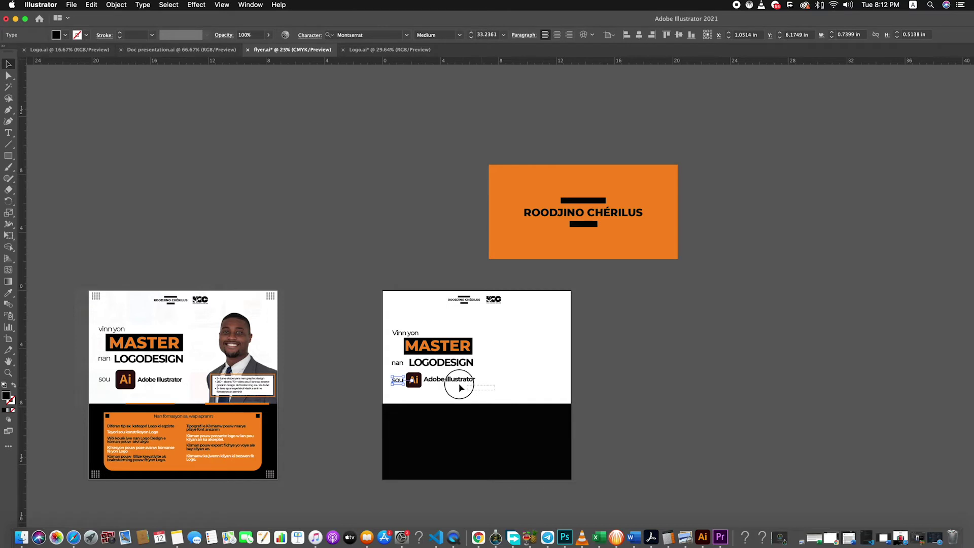
pyautogui.keyDown('shift'); pyautogui.click(400, 380); pyautogui.keyUp('shift')
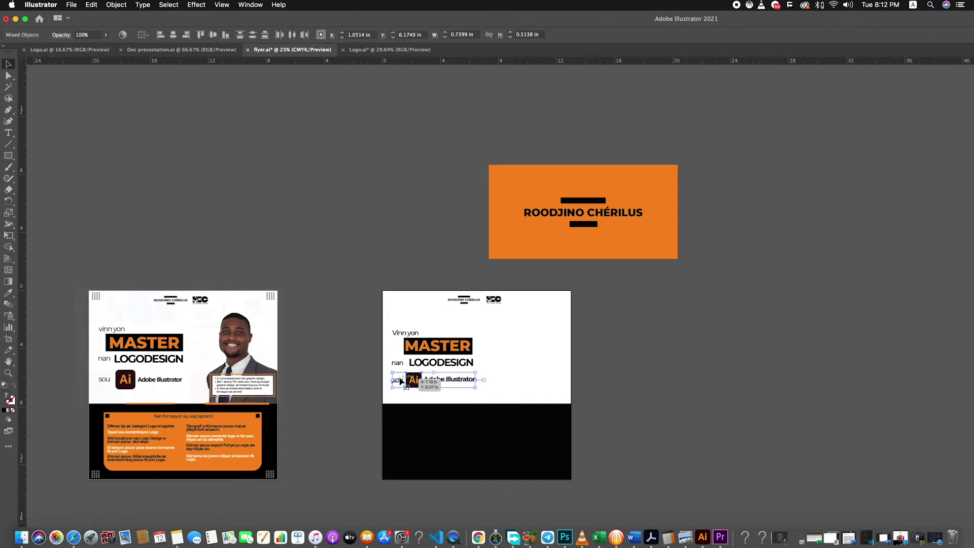
pyautogui.click(499, 389)
pyautogui.click(465, 383)
pyautogui.click(523, 375)
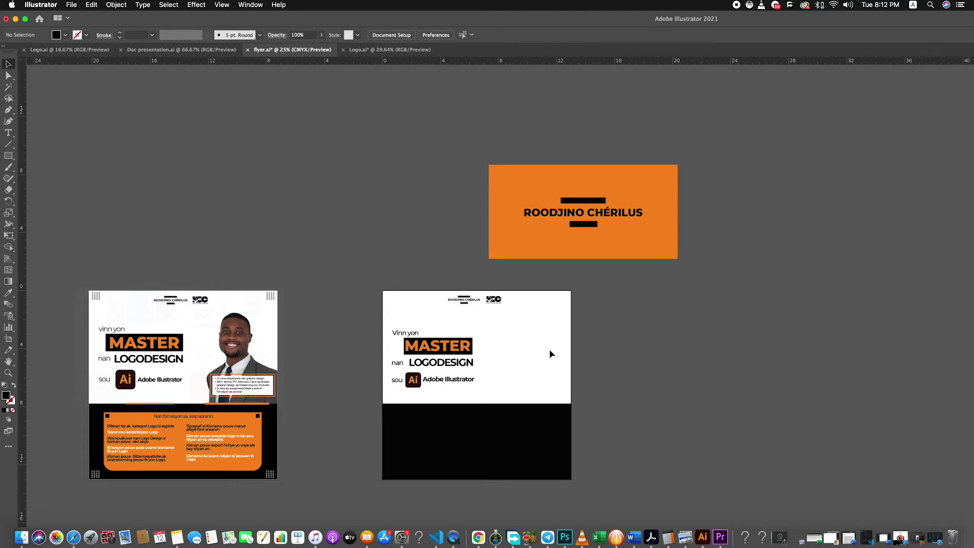
pyautogui.scroll(1, 554, 360)
pyautogui.scroll(-1, 554, 360)
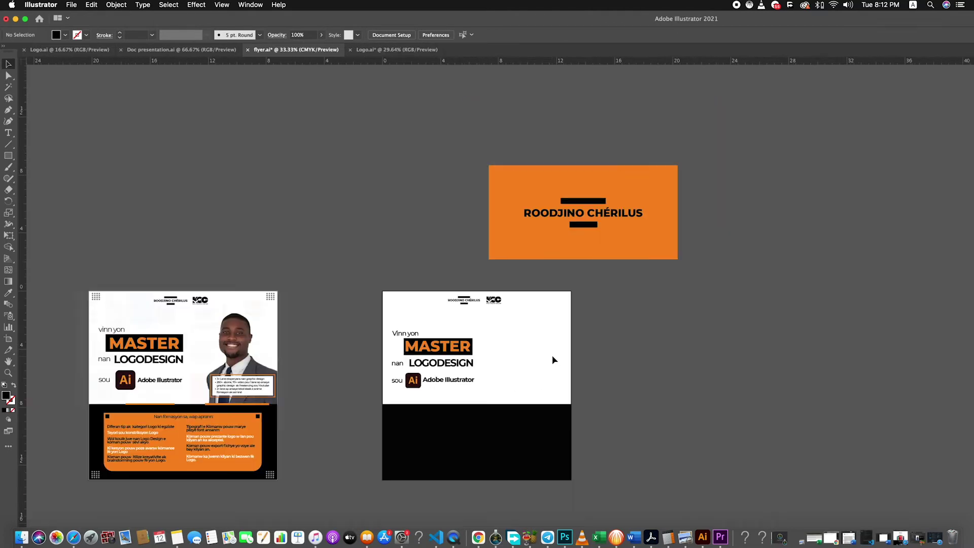
pyautogui.click(69, 4)
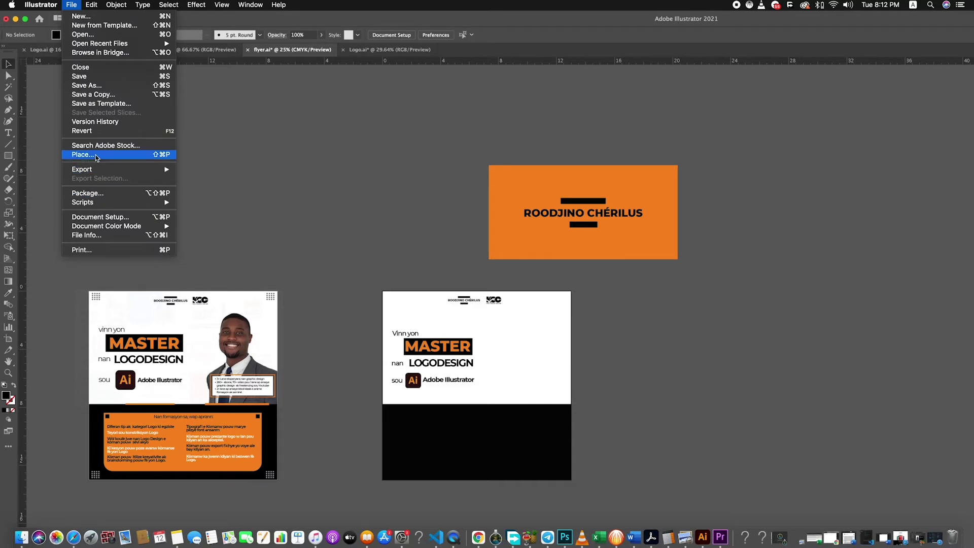
# Step: Switch to Photoshop and bring up the Open dialog, cancelling an accidental new document
pyautogui.rightClick(561, 541)
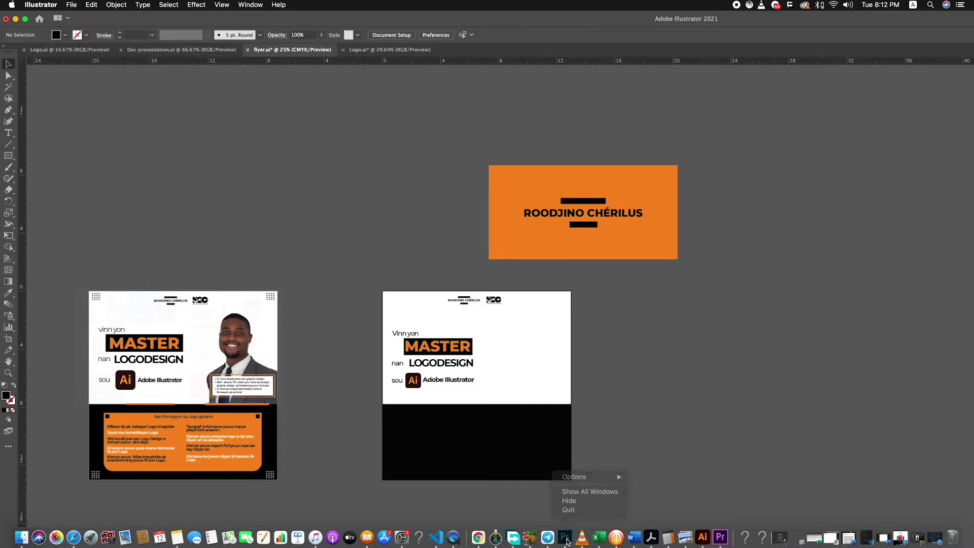
pyautogui.click(565, 537)
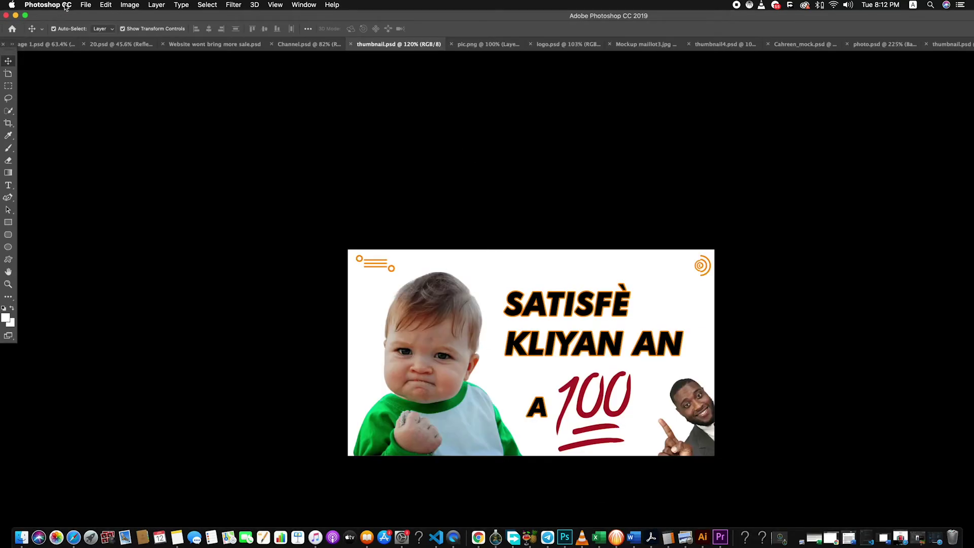
pyautogui.click(85, 4)
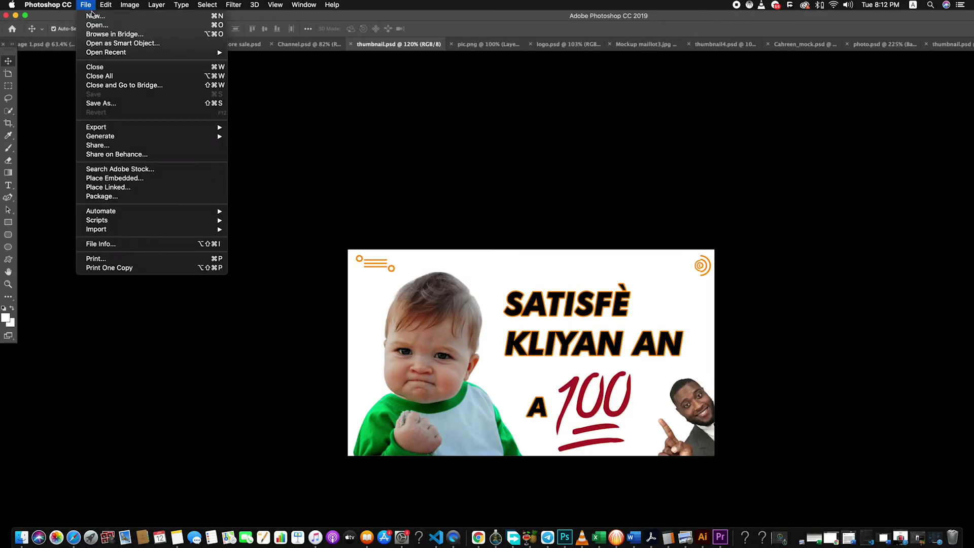
pyautogui.click(94, 16)
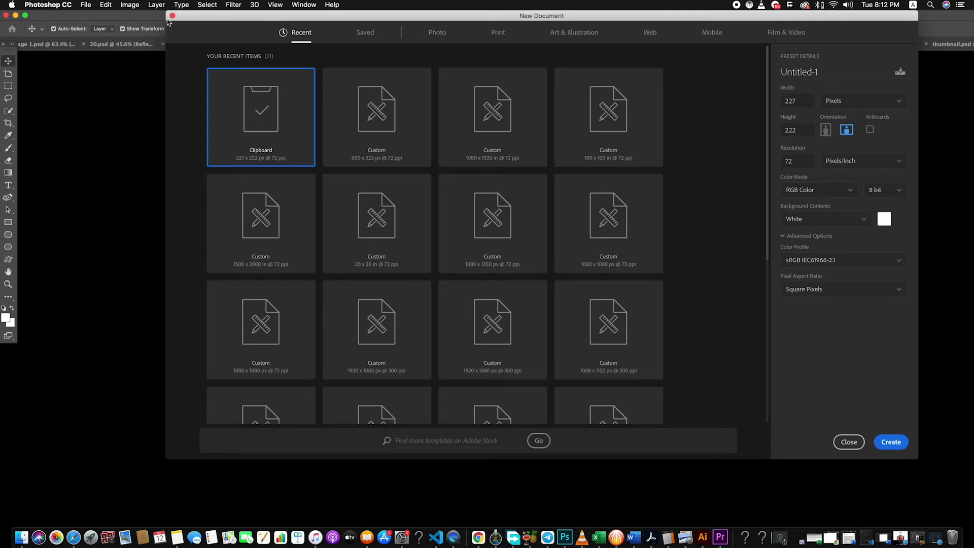
pyautogui.click(172, 16)
pyautogui.click(85, 5)
pyautogui.click(94, 28)
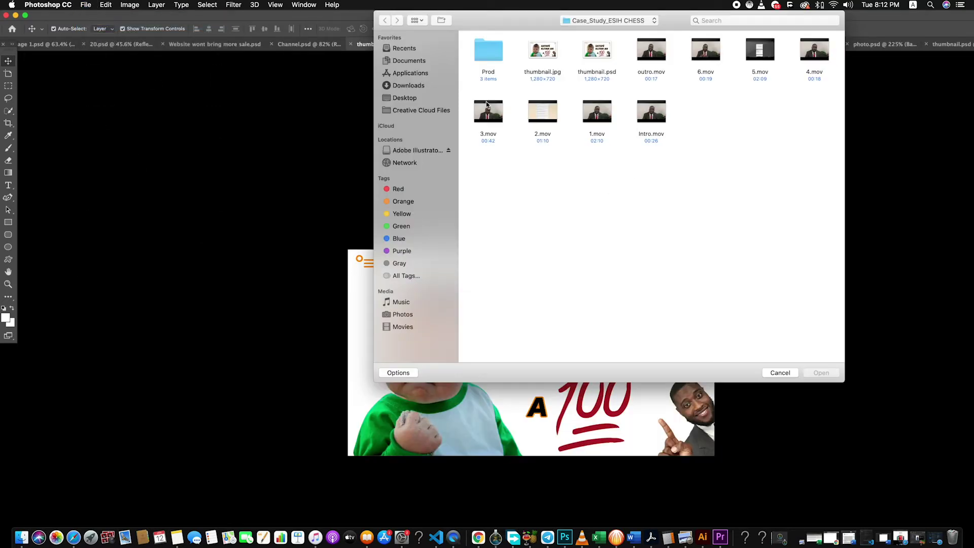
# Step: Open the portrait JPG of the man in the grey suit from Downloads
pyautogui.click(401, 87)
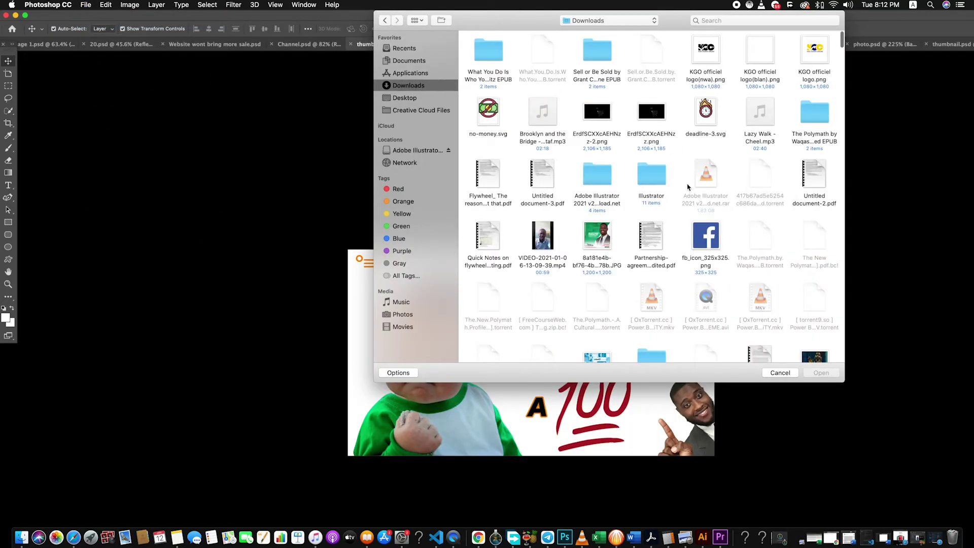
pyautogui.scroll(-2, 686, 189)
pyautogui.scroll(-5, 686, 188)
pyautogui.scroll(-5, 685, 188)
pyautogui.scroll(-5, 686, 189)
pyautogui.scroll(-5, 686, 189)
pyautogui.scroll(-5, 685, 189)
pyautogui.scroll(-5, 685, 189)
pyautogui.scroll(-5, 686, 189)
pyautogui.scroll(-5, 686, 189)
pyautogui.scroll(-5, 685, 188)
pyautogui.scroll(-2, 686, 189)
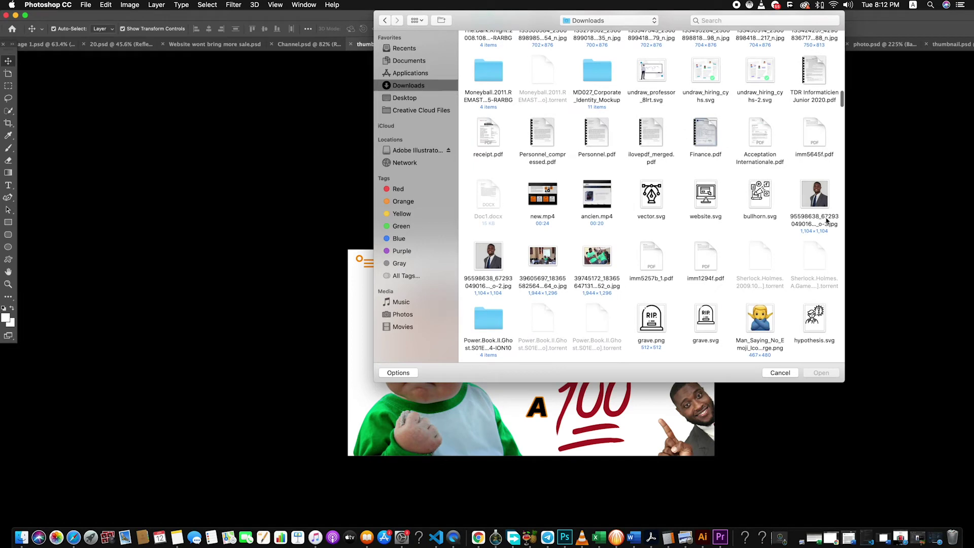
pyautogui.click(817, 205)
pyautogui.doubleClick(817, 206)
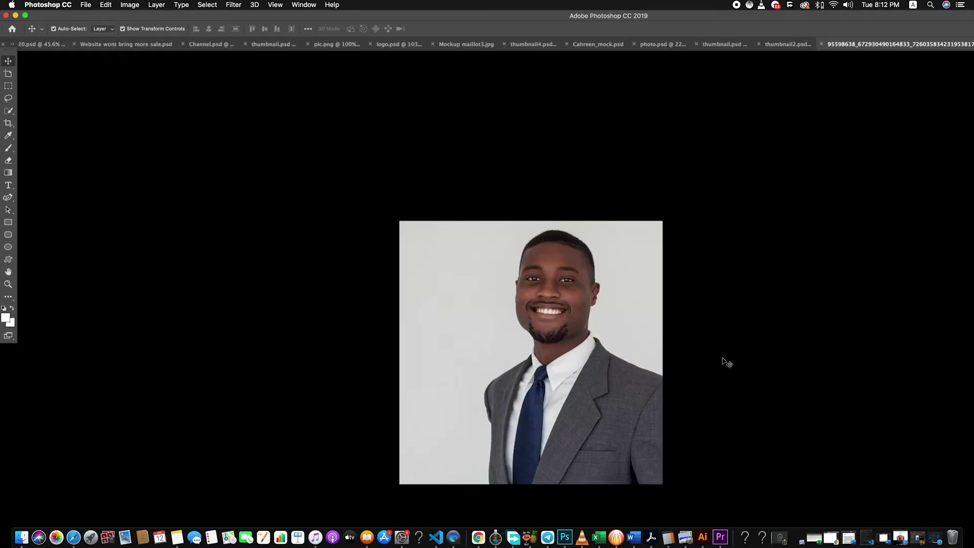
# Step: Enter Select and Mask from Quick Selection and reset its workspace layout
pyautogui.click(9, 112)
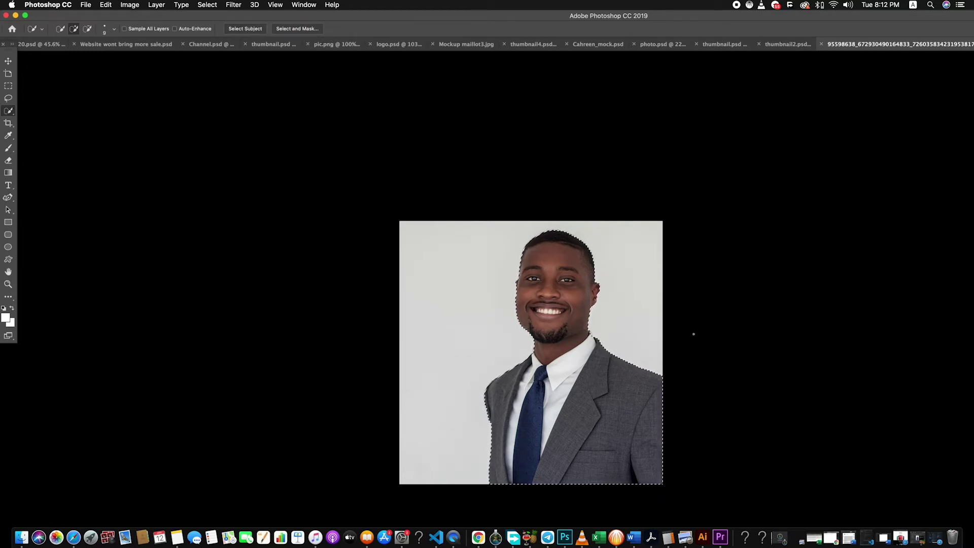
pyautogui.click(288, 29)
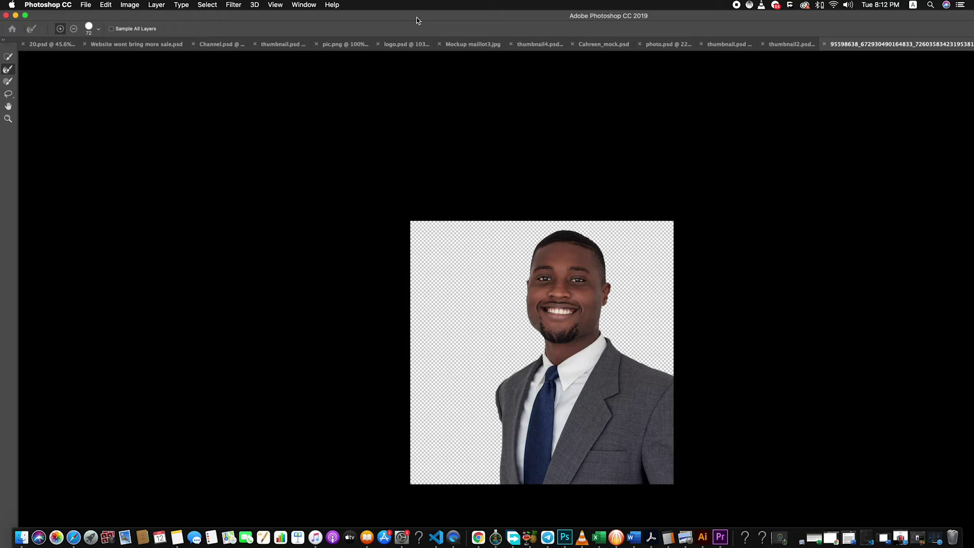
pyautogui.click(307, 5)
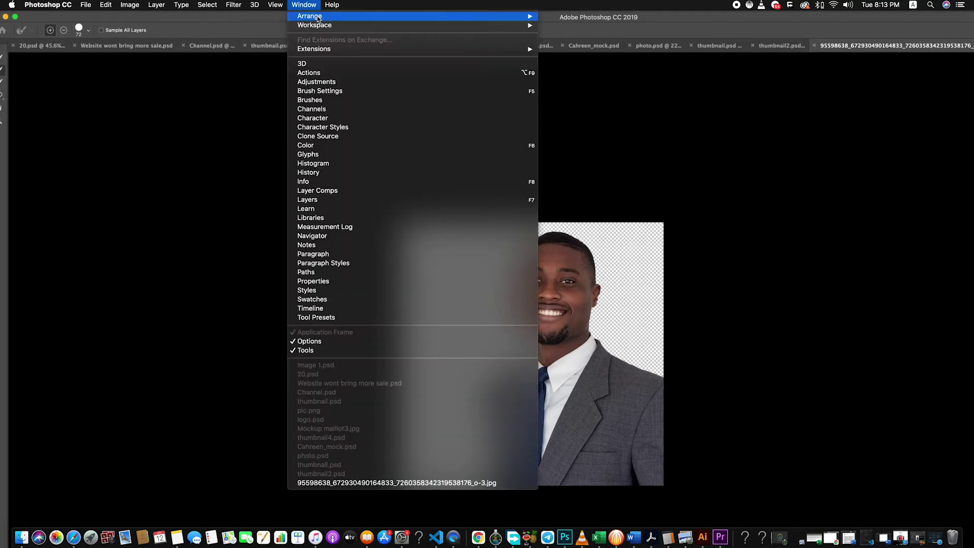
pyautogui.moveTo(315, 25)
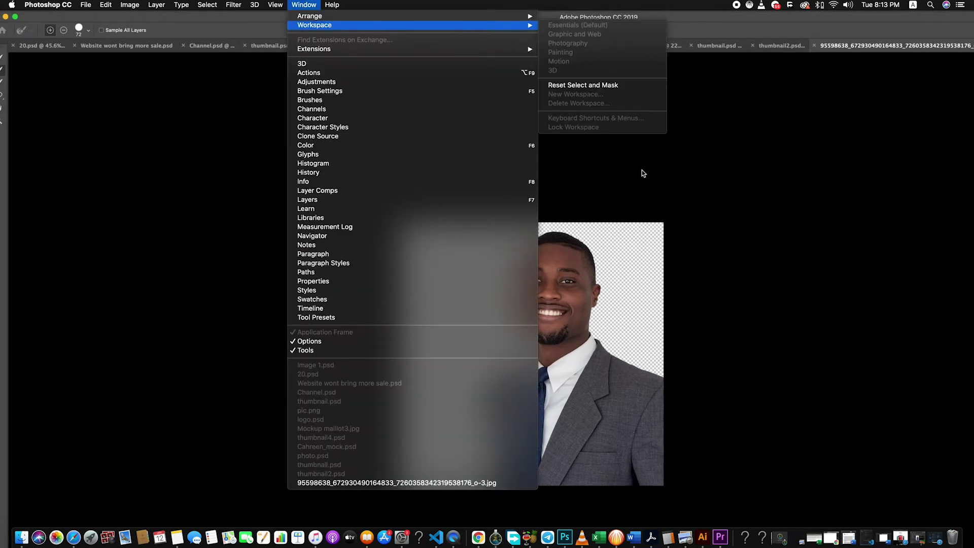
pyautogui.click(583, 86)
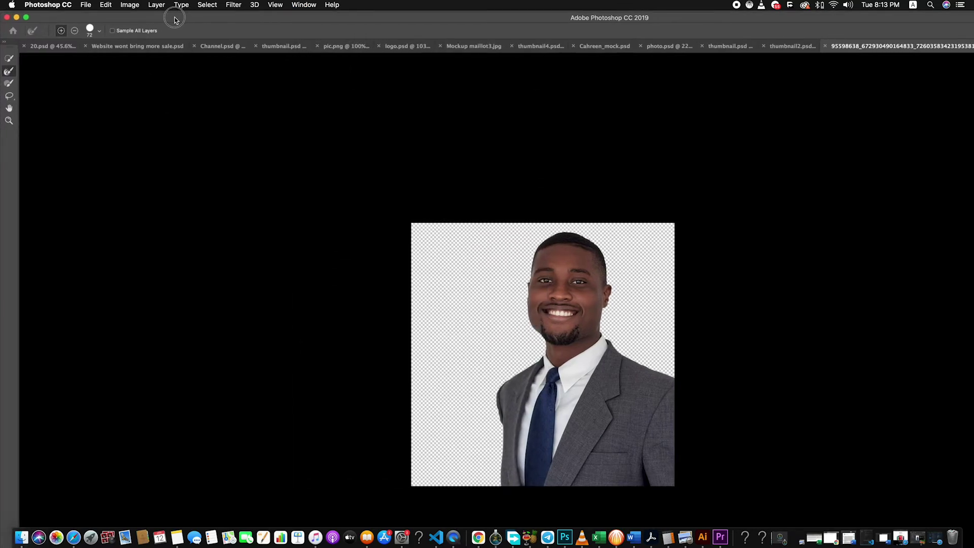
# Step: Run Select Subject to isolate the man, discarding the previous selection
pyautogui.click(9, 58)
pyautogui.click(200, 32)
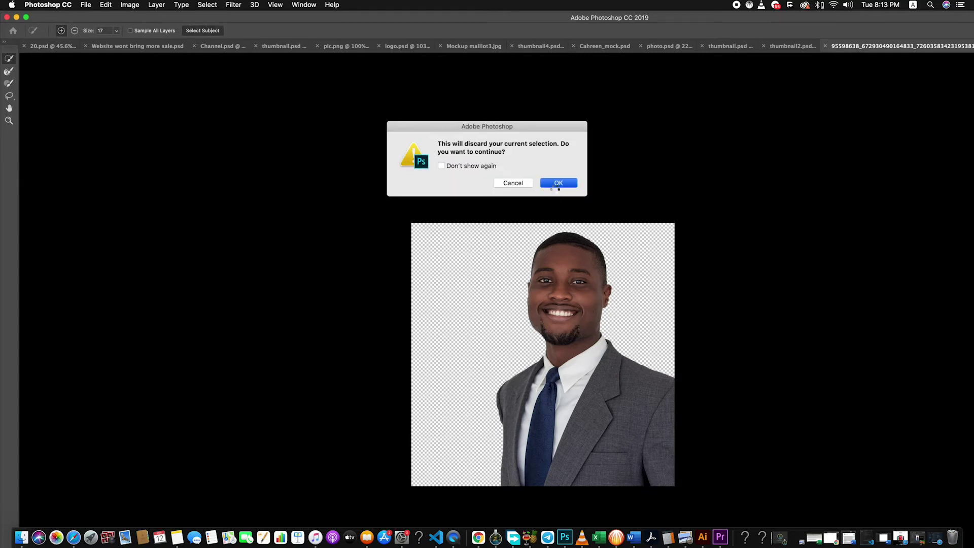
pyautogui.click(558, 185)
pyautogui.keyDown('alt'); pyautogui.scroll(-5, 556, 257); pyautogui.keyUp('alt')
pyautogui.keyDown('alt'); pyautogui.scroll(2, 553, 259); pyautogui.keyUp('alt')
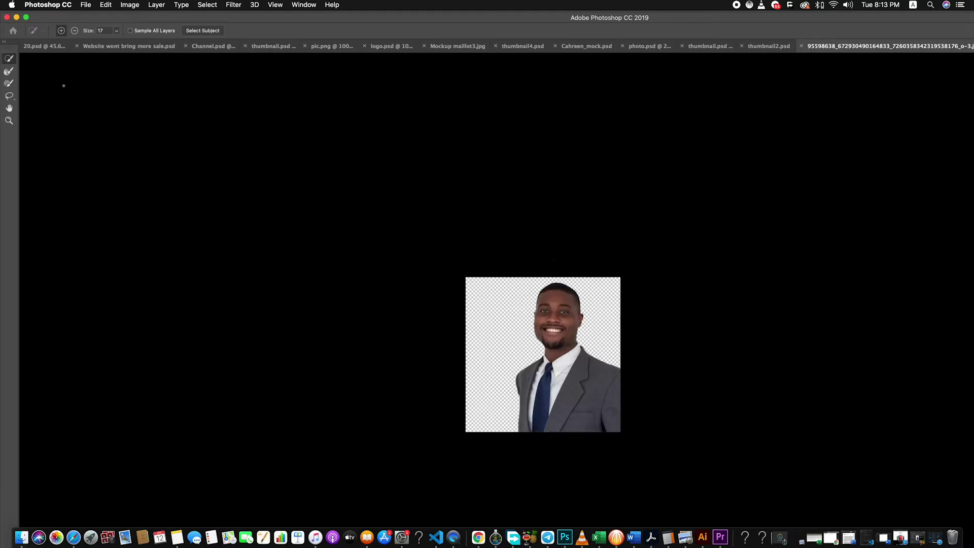
pyautogui.moveTo(630, 17); pyautogui.dragTo(355, 16)
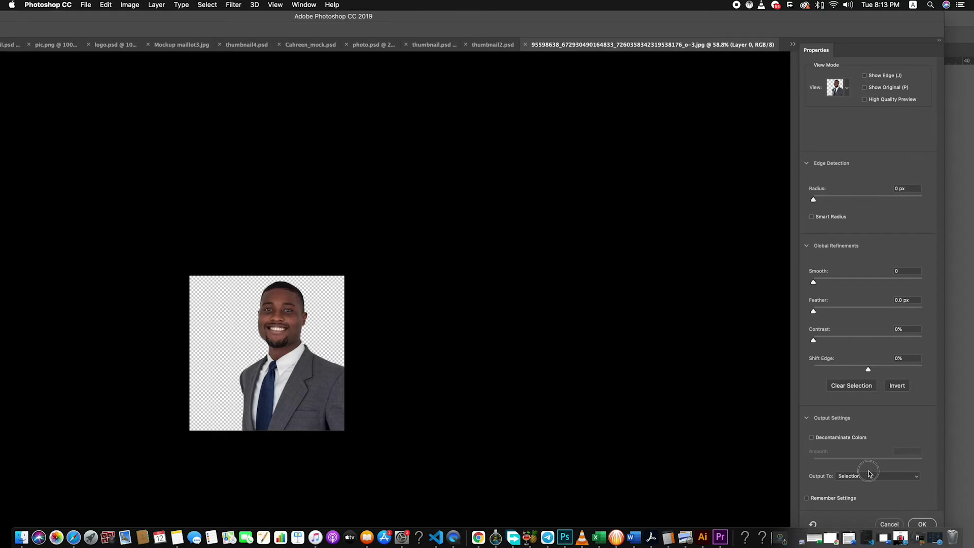
# Step: Output the refined selection as a New Layer with Layer Mask
pyautogui.click(869, 474)
pyautogui.click(873, 497)
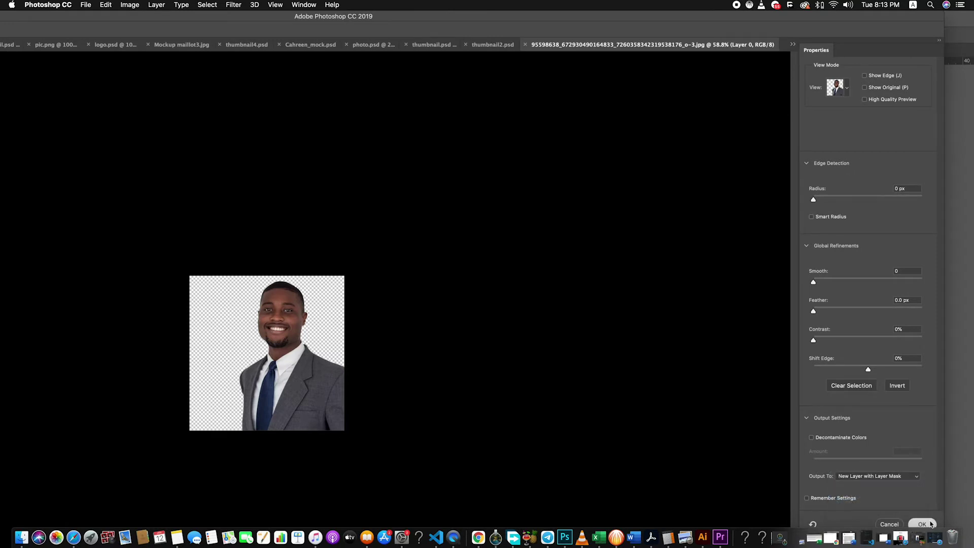
pyautogui.click(921, 524)
# Step: Undo accidental Move-tool shifts of the cut-out and keep Background copy selected
pyautogui.click(7, 61)
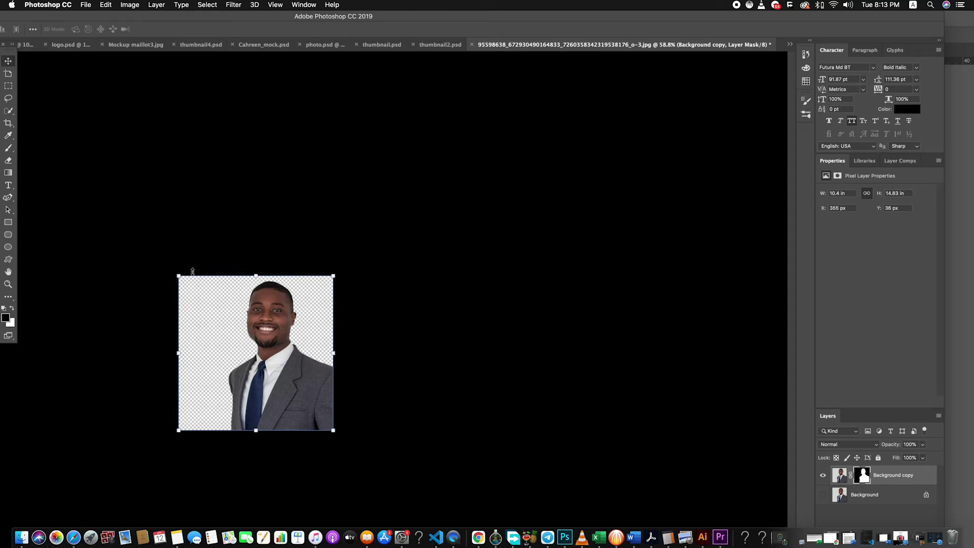
pyautogui.moveTo(280, 344); pyautogui.dragTo(261, 281)
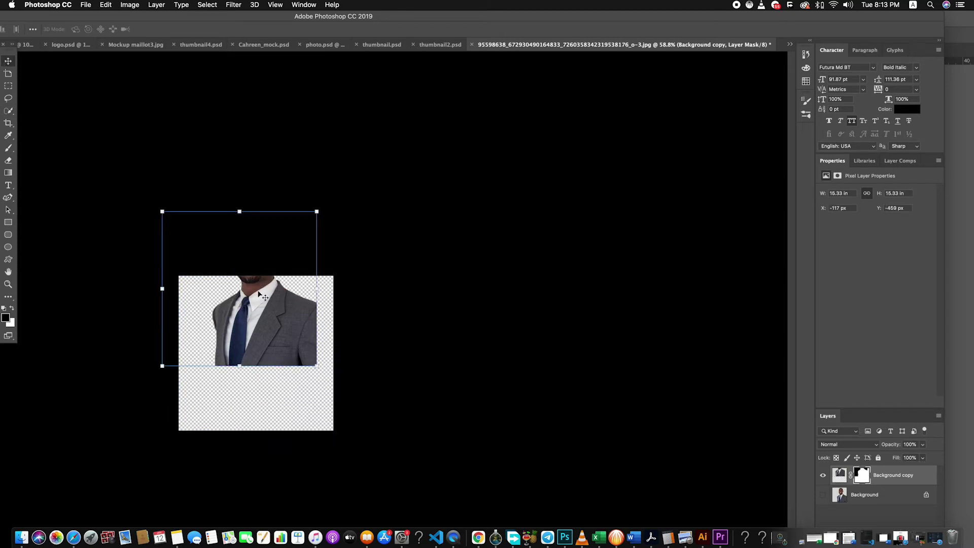
pyautogui.hotkey('ctrl', 'z')
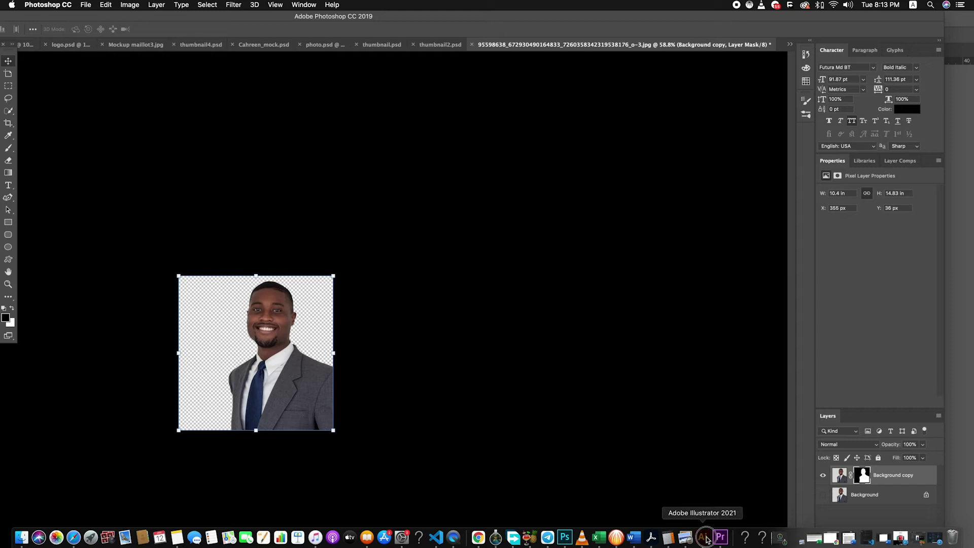
pyautogui.click(702, 536)
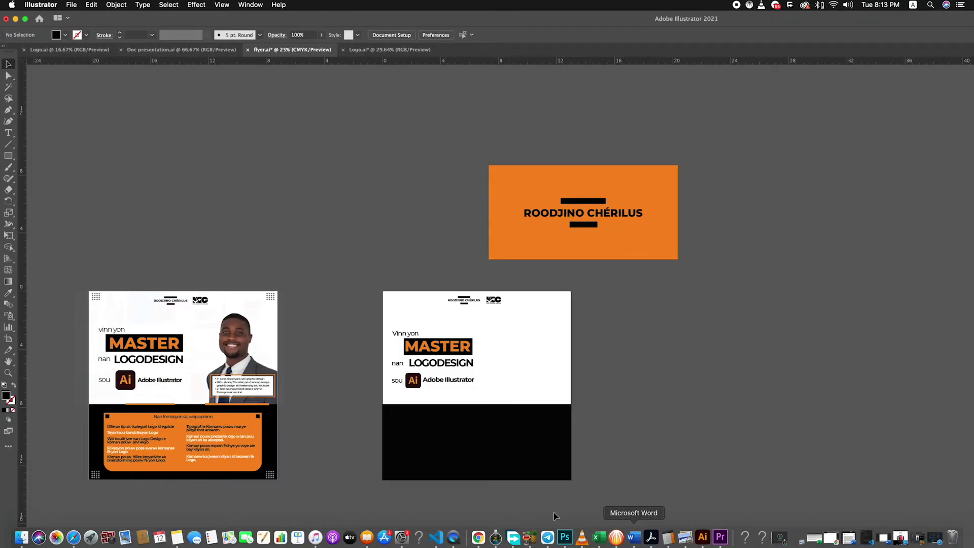
pyautogui.click(564, 541)
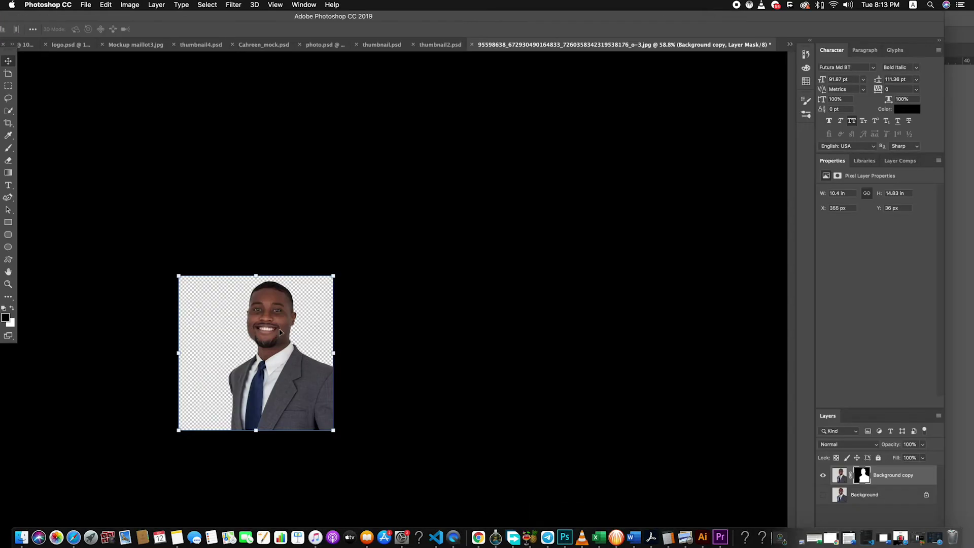
pyautogui.moveTo(282, 333); pyautogui.dragTo(236, 341)
pyautogui.press('super+z')
pyautogui.click(451, 449)
pyautogui.click(836, 475)
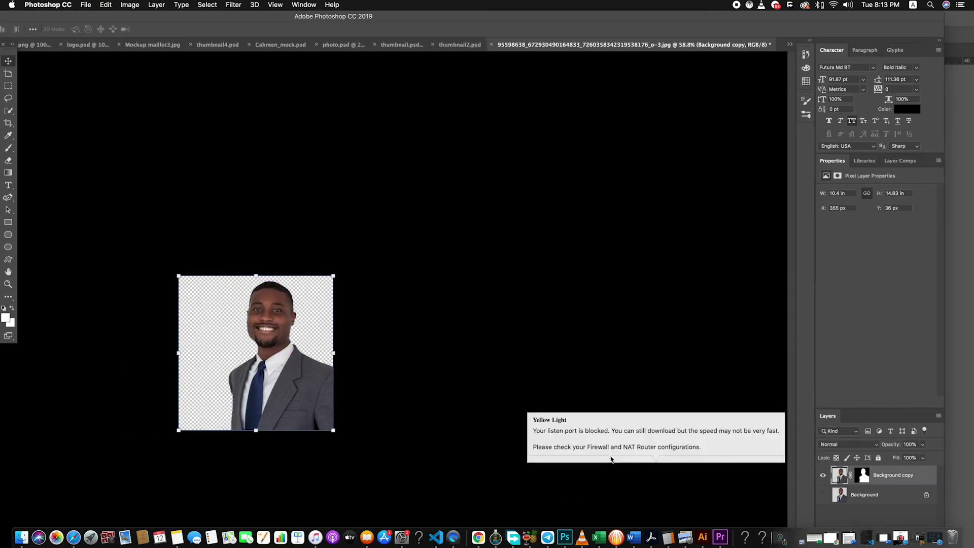
# Step: Return to Illustrator's flyer.ai and zoom out to show both flyer artboards
pyautogui.click(703, 538)
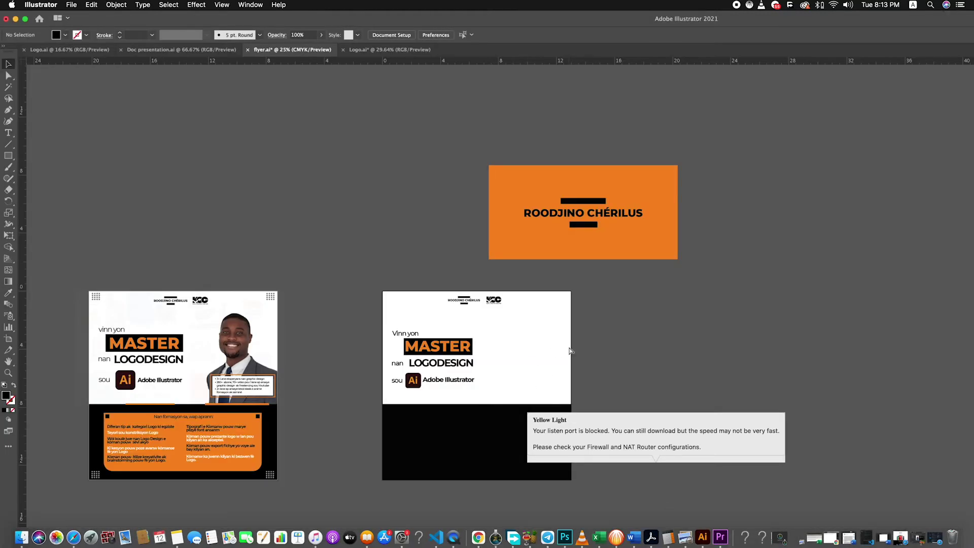
pyautogui.press('super+minus')
pyautogui.press('super+minus')
pyautogui.press('super+minus')
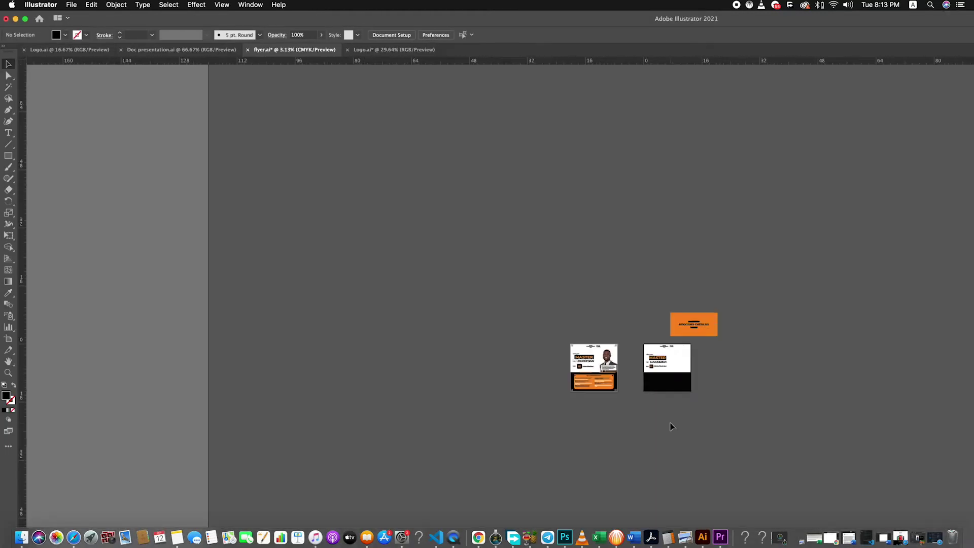
pyautogui.hscroll(3, 668, 421)
pyautogui.scroll(2, 631, 374)
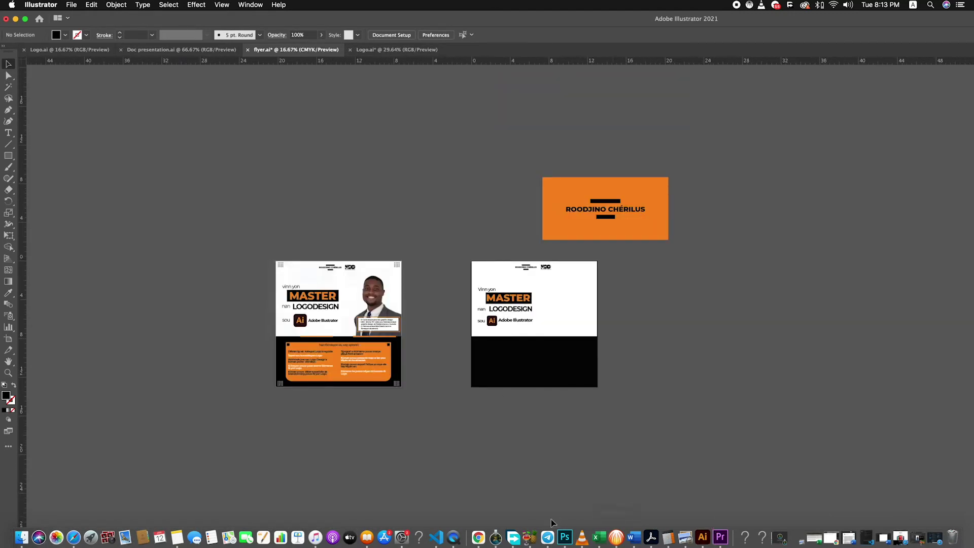
pyautogui.click(565, 537)
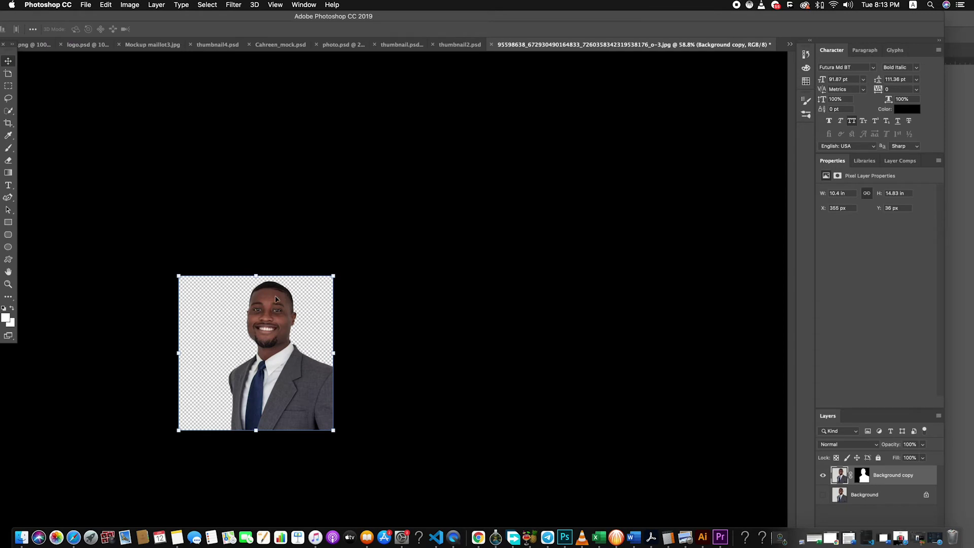
# Step: Quick Export the Background copy layer as Background copy.png into Downloads
pyautogui.rightClick(903, 475)
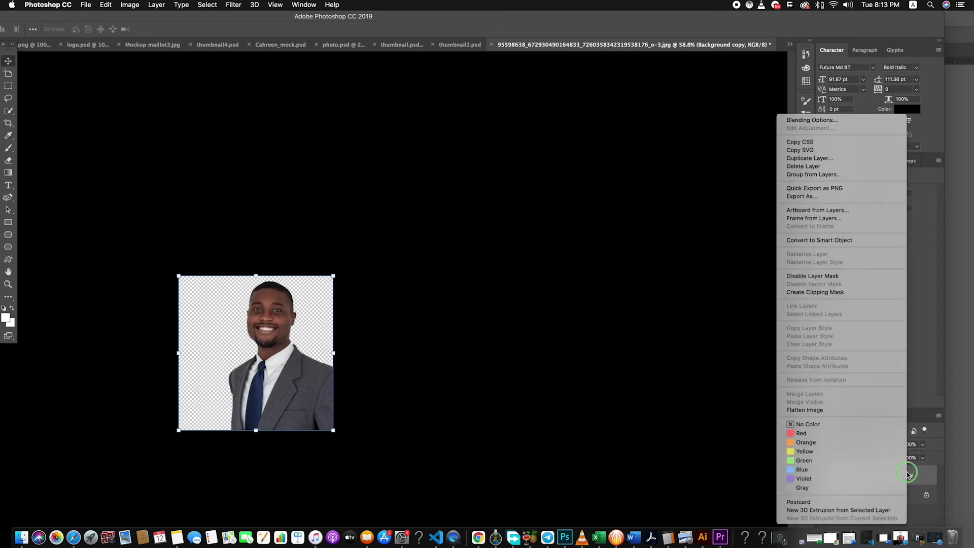
pyautogui.click(816, 187)
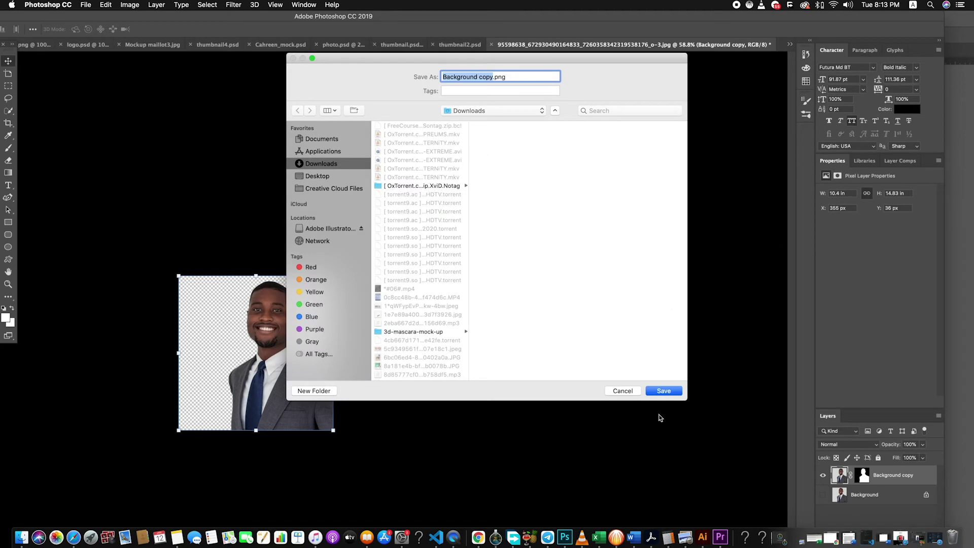
pyautogui.click(663, 391)
pyautogui.click(686, 538)
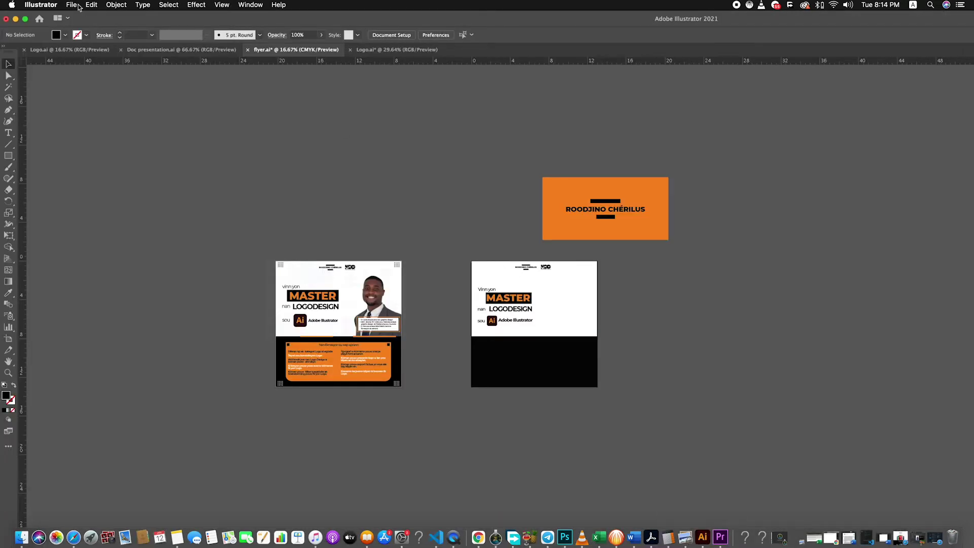
# Step: Place Background copy.png on the second flyer, enlarged at the upper right
pyautogui.click(72, 5)
pyautogui.click(104, 154)
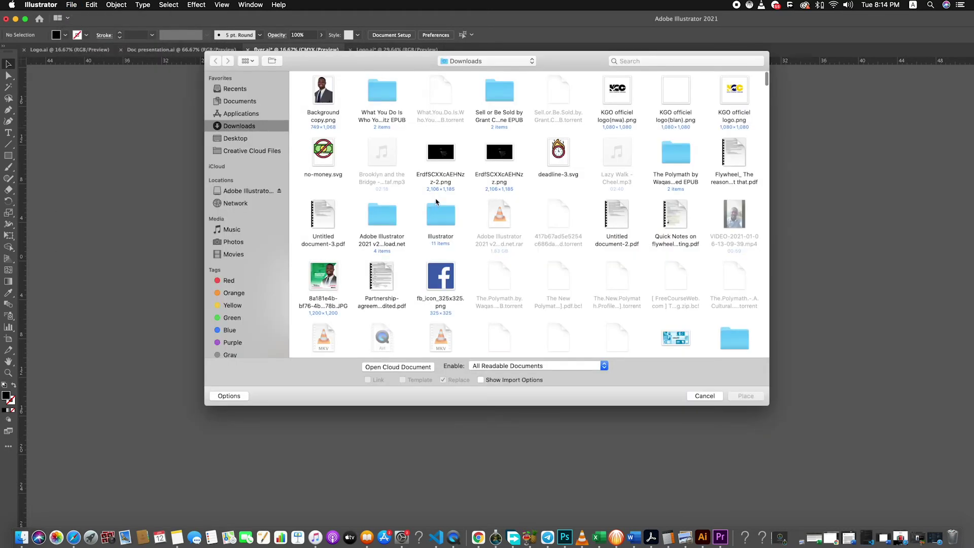
pyautogui.doubleClick(324, 94)
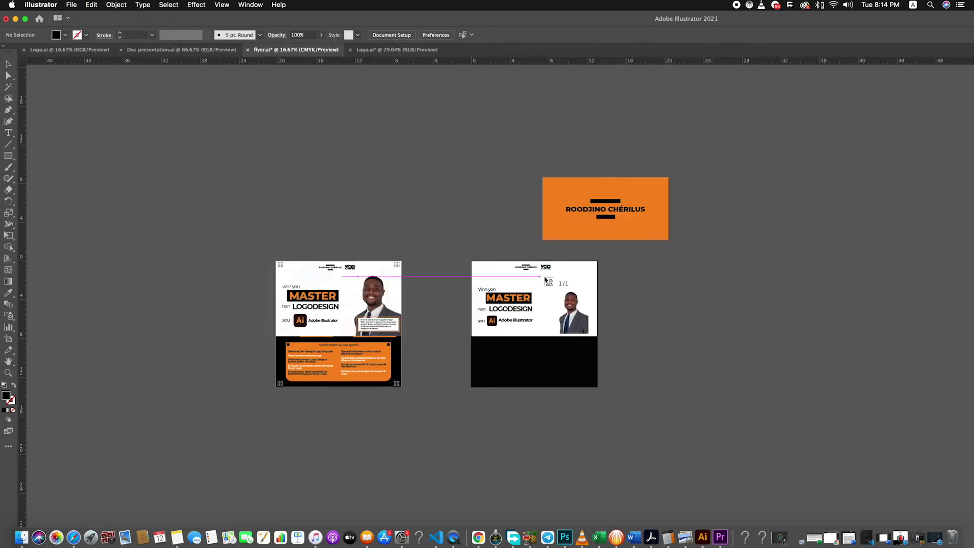
pyautogui.moveTo(545, 276)
pyautogui.mouseDown()
pyautogui.moveTo(614, 375)
pyautogui.moveTo(588, 337)
pyautogui.mouseUp()
pyautogui.scroll(1, 604, 340)
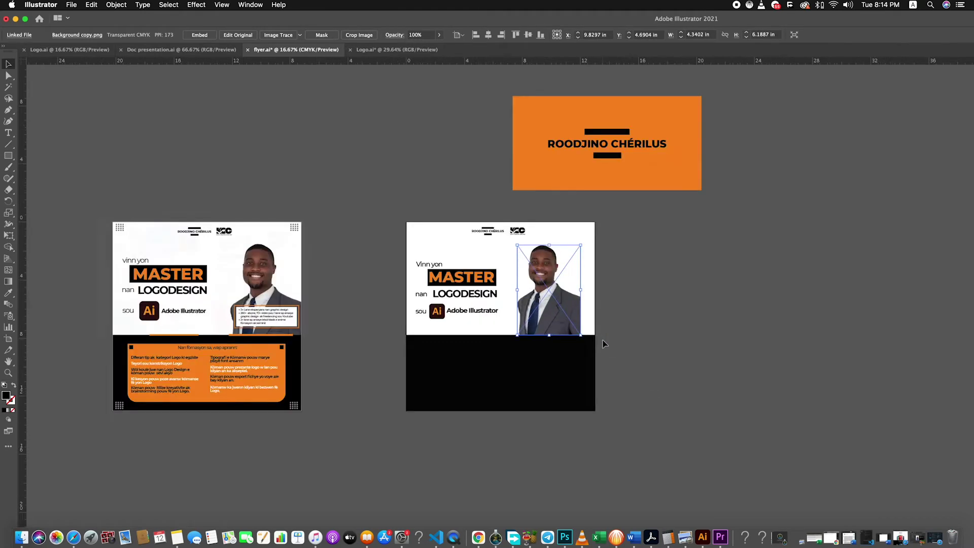
pyautogui.scroll(2, 605, 344)
pyautogui.moveTo(561, 318); pyautogui.dragTo(580, 319)
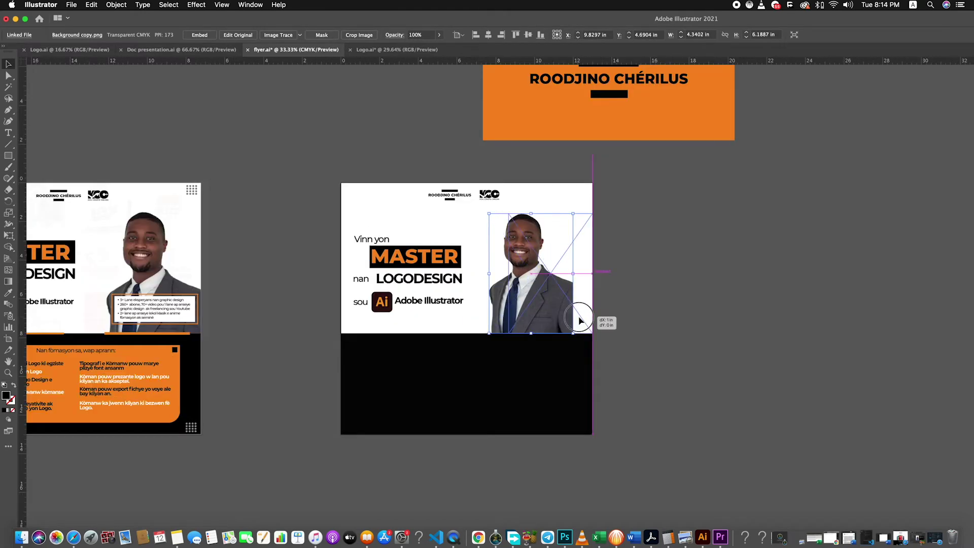
pyautogui.click(659, 332)
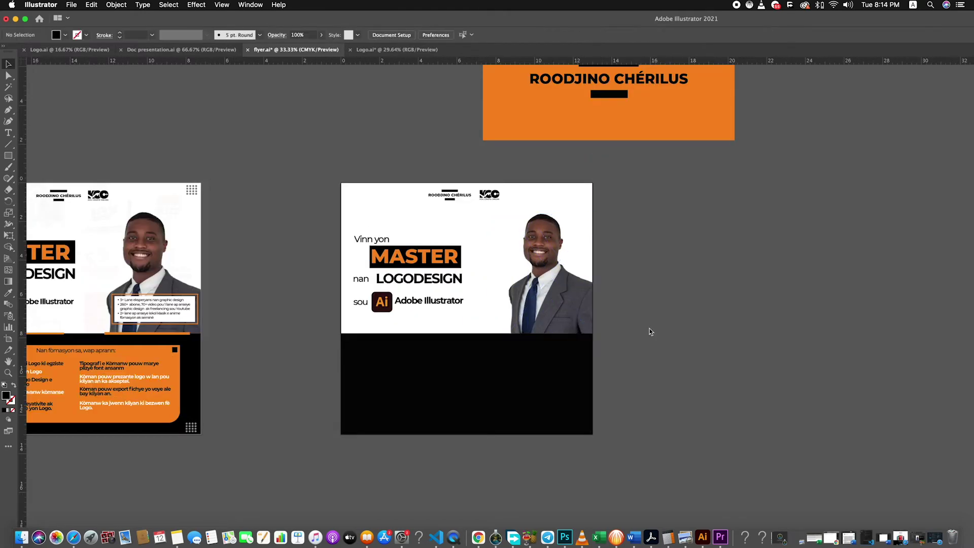
pyautogui.click(564, 300)
pyautogui.moveTo(509, 333); pyautogui.dragTo(479, 353)
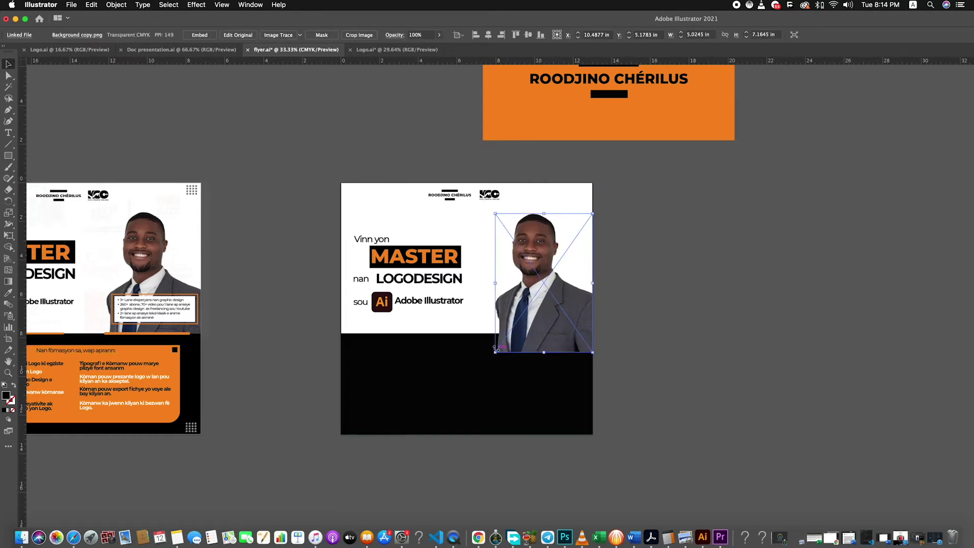
# Step: Bring the black lower block to the front over the portrait's bottom
pyautogui.rightClick(467, 377)
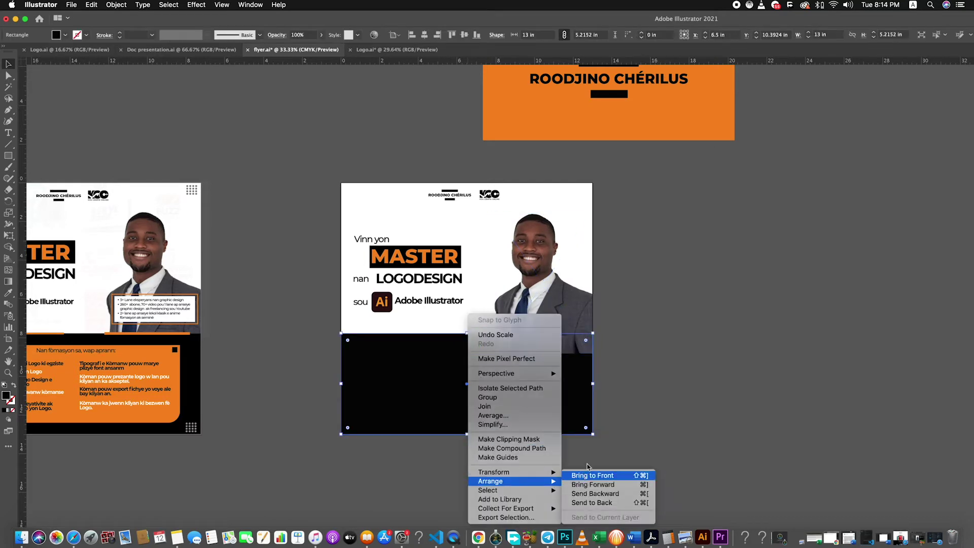
pyautogui.click(589, 480)
pyautogui.click(278, 276)
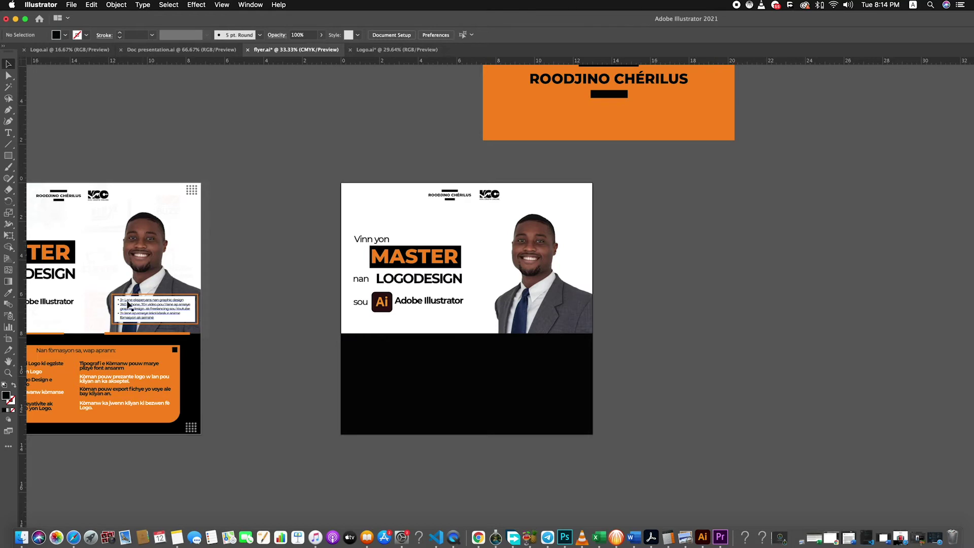
# Step: Draw a rectangle over the portrait's lower right and enlarge it slightly
pyautogui.press('m')
pyautogui.moveTo(505, 303); pyautogui.dragTo(580, 327)
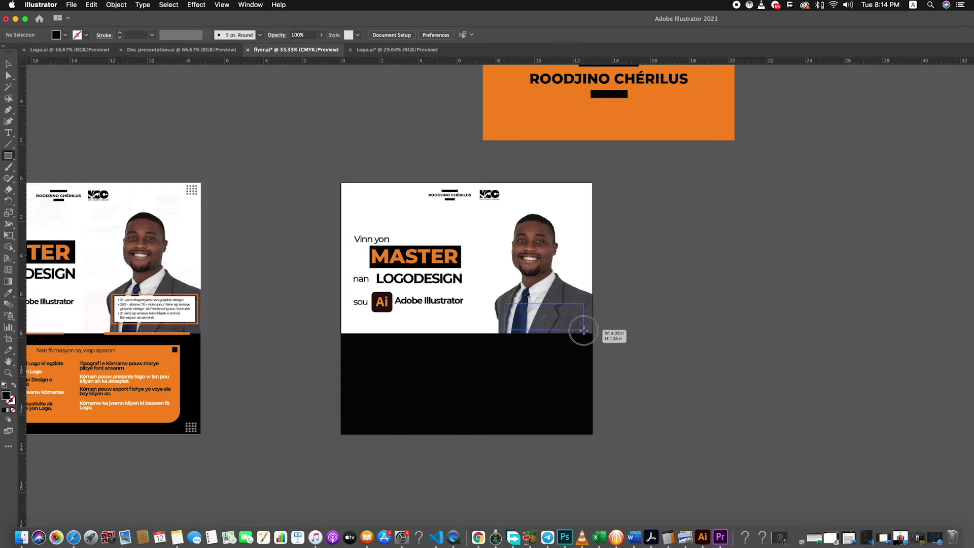
pyautogui.moveTo(581, 327); pyautogui.dragTo(584, 330)
pyautogui.press('v')
pyautogui.click(651, 306)
pyautogui.scroll(2, 553, 325)
pyautogui.scroll(3, 561, 321)
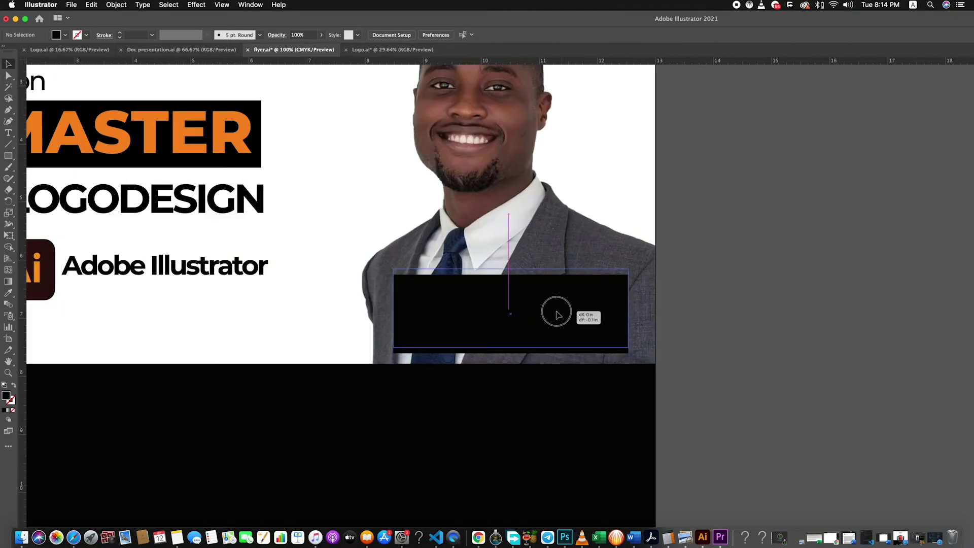
pyautogui.click(556, 311)
pyautogui.click(8, 156)
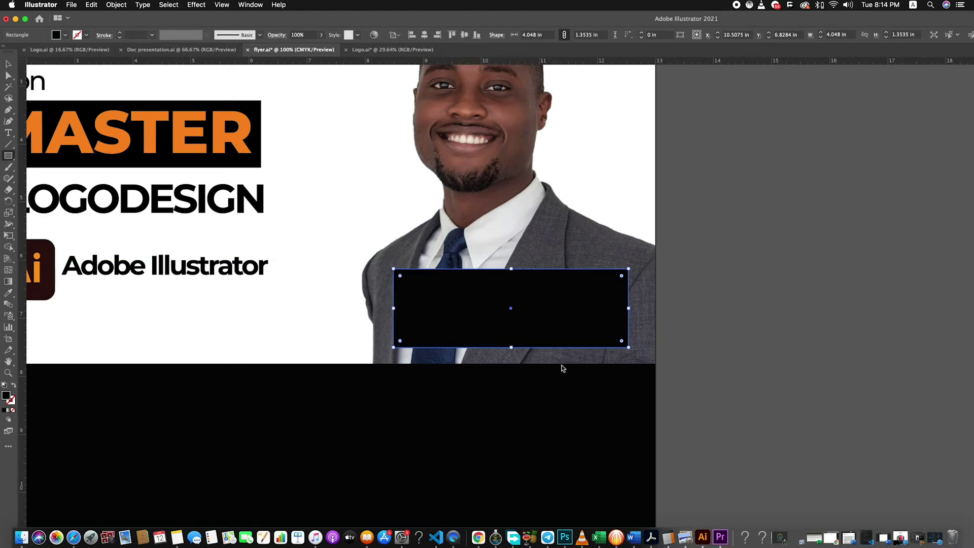
pyautogui.click(7, 66)
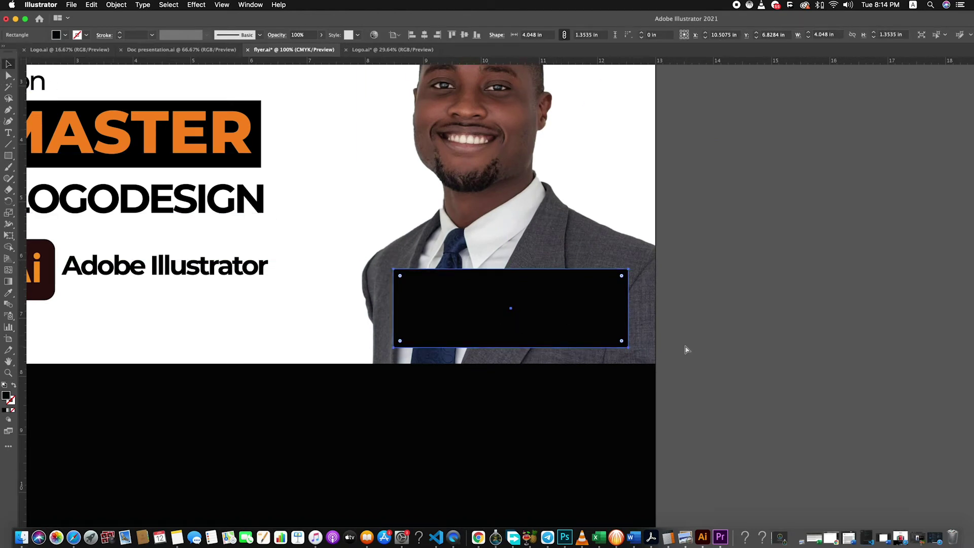
pyautogui.click(541, 309)
pyautogui.moveTo(629, 267); pyautogui.dragTo(637, 267)
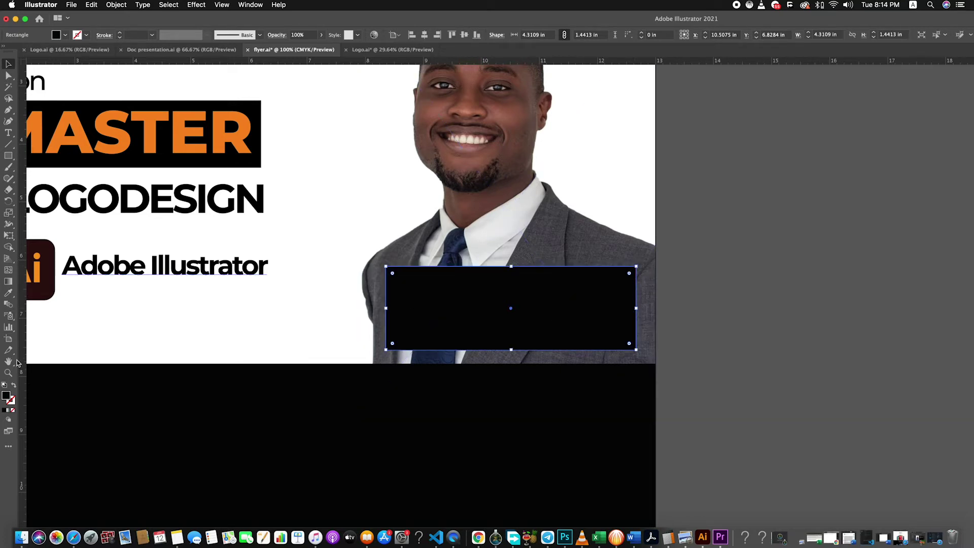
# Step: Give the rectangle a 2 pt outline in MASTER's orange and a white fill
pyautogui.click(14, 385)
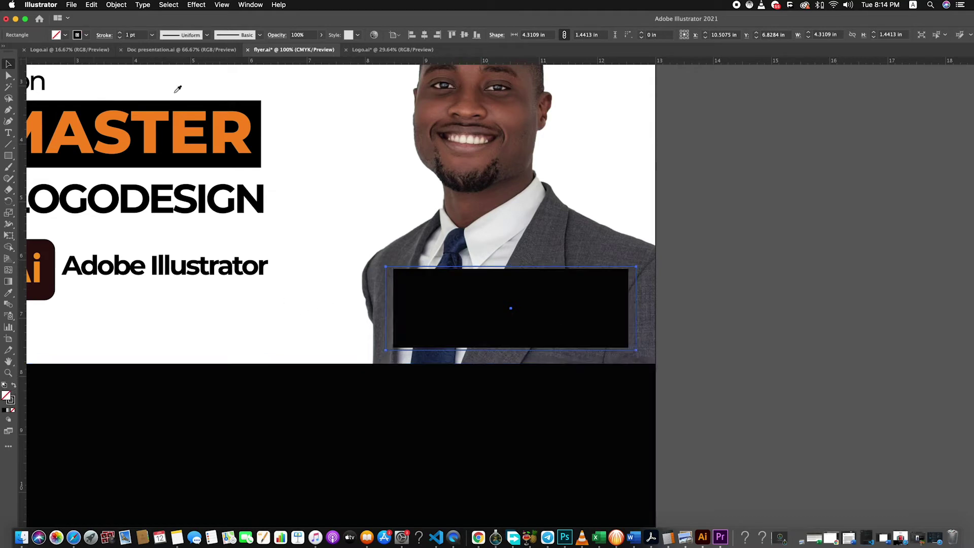
pyautogui.click(189, 115)
pyautogui.click(9, 64)
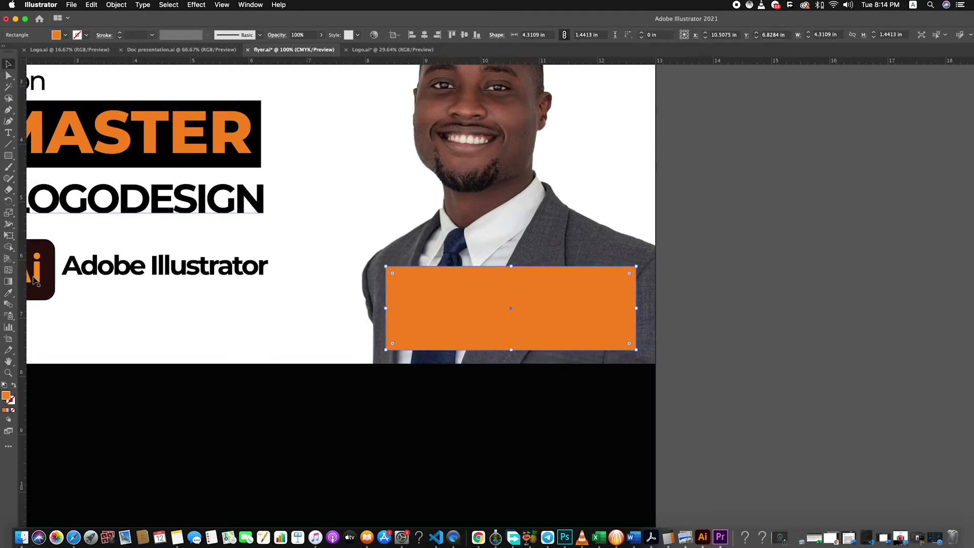
pyautogui.click(14, 385)
pyautogui.click(121, 34)
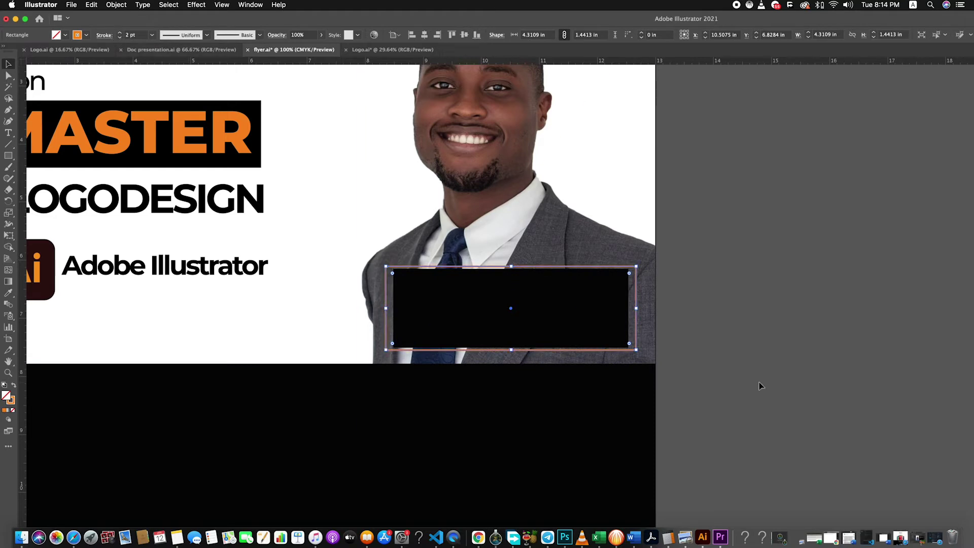
pyautogui.moveTo(637, 309); pyautogui.dragTo(633, 309)
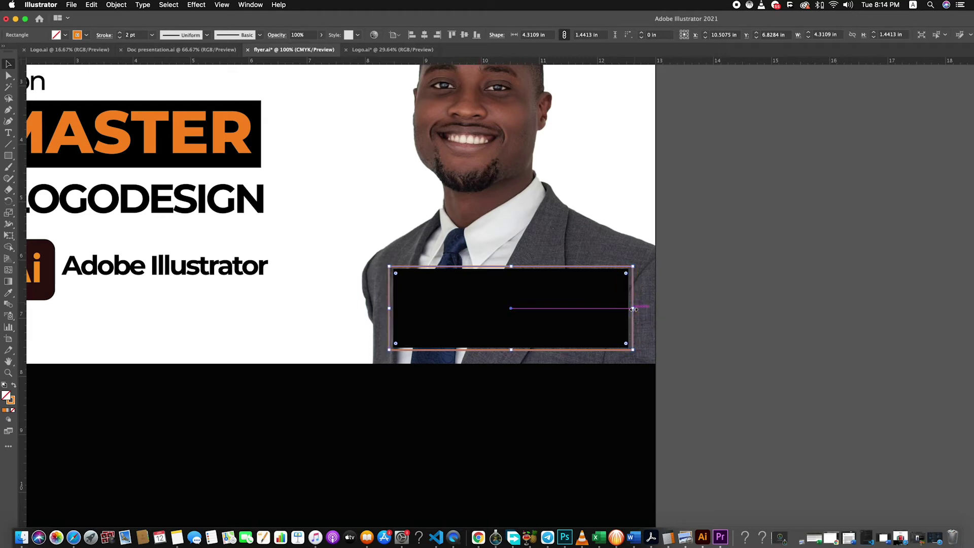
pyautogui.click(700, 319)
pyautogui.press('i')
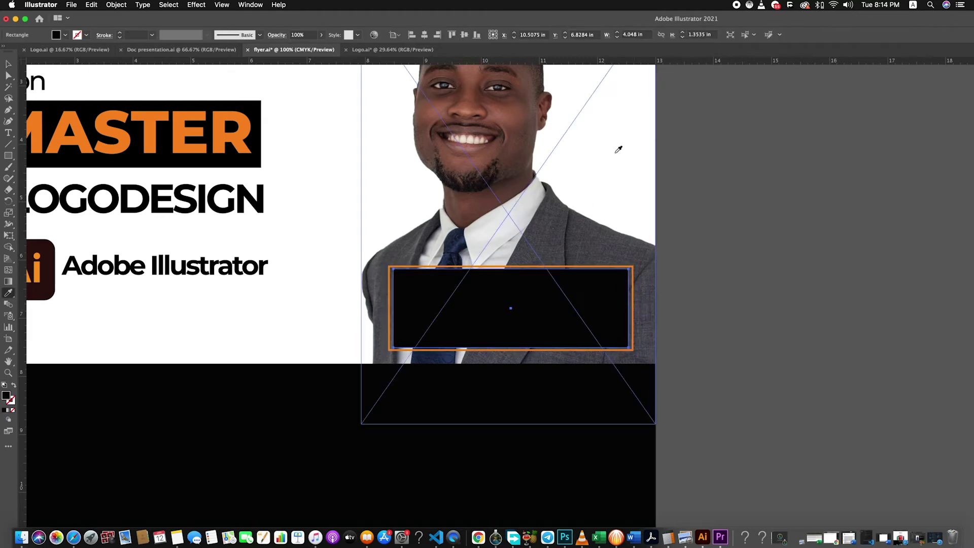
pyautogui.click(618, 148)
pyautogui.press('v')
pyautogui.click(754, 315)
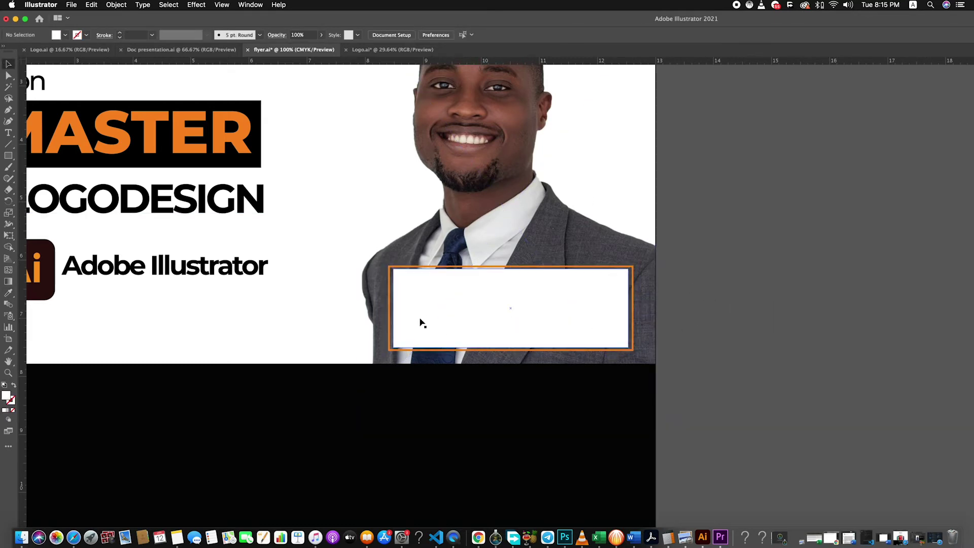
pyautogui.scroll(-3, 421, 321)
pyautogui.scroll(-1, 432, 322)
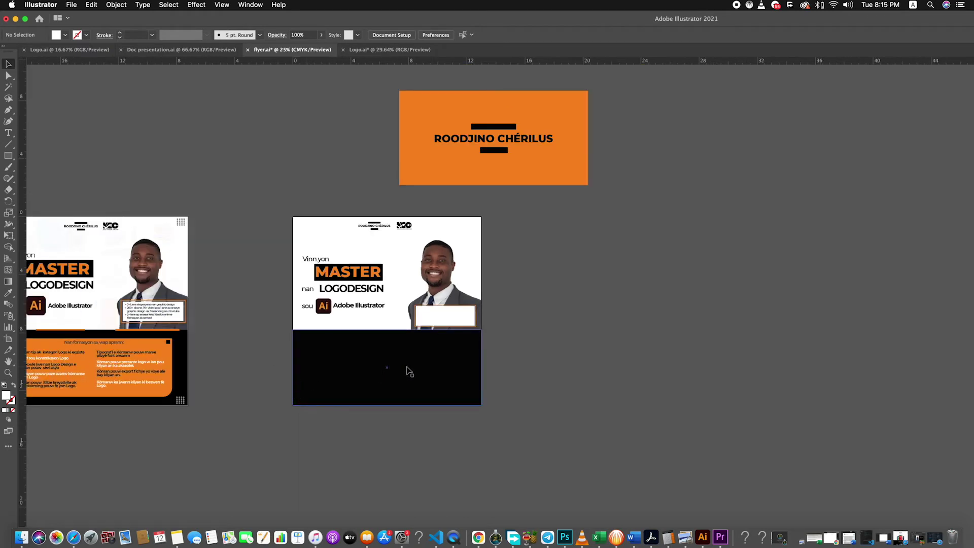
# Step: Select the first bullet line of the earlier flyer's text
pyautogui.scroll(1, 409, 372)
pyautogui.scroll(-1, 408, 370)
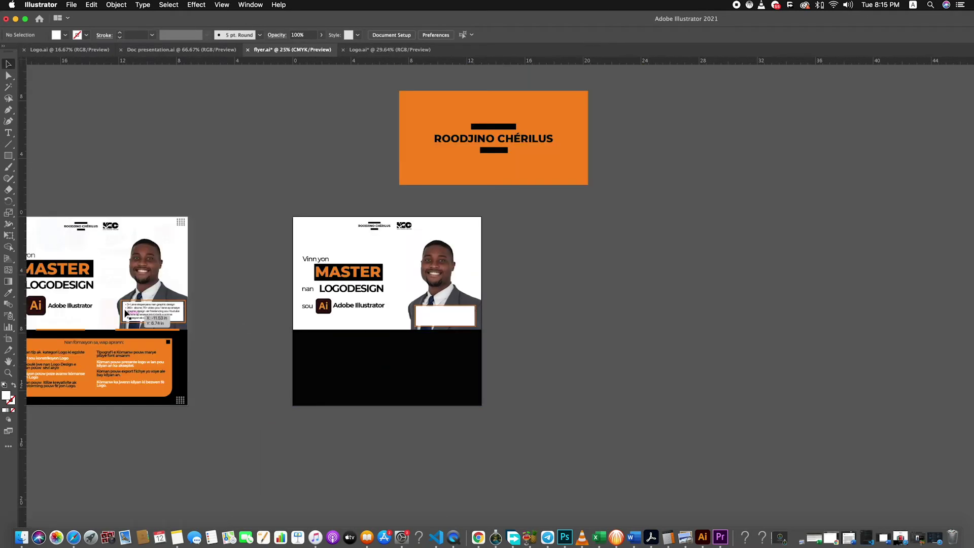
pyautogui.scroll(1, 147, 312)
pyautogui.scroll(1, 143, 308)
pyautogui.tripleClick(142, 308)
pyautogui.press('super+c')
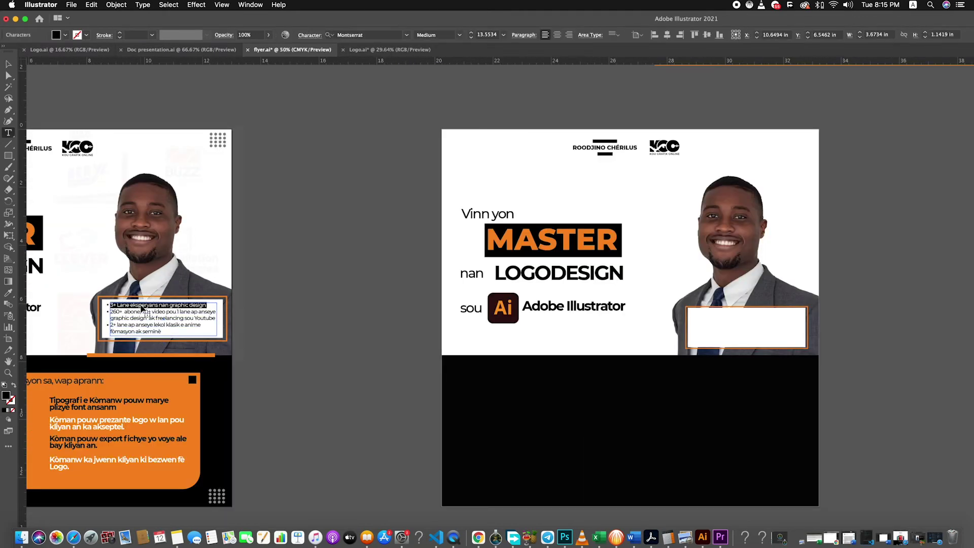
pyautogui.click(7, 63)
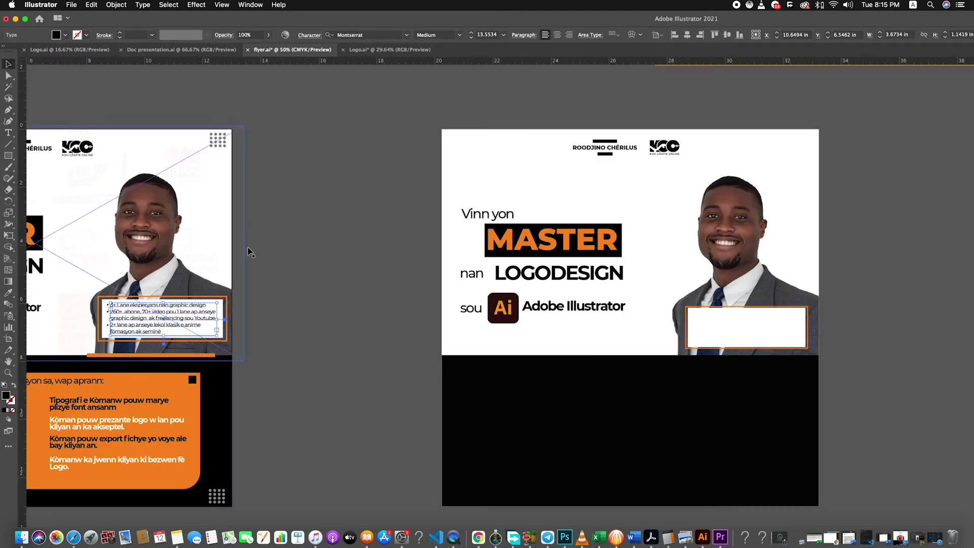
pyautogui.click(361, 366)
# Step: Create an area text box in the white panel and paste the course sentence into it
pyautogui.hscroll(3, 355, 370)
pyautogui.hscroll(2, 350, 374)
pyautogui.hscroll(2, 355, 376)
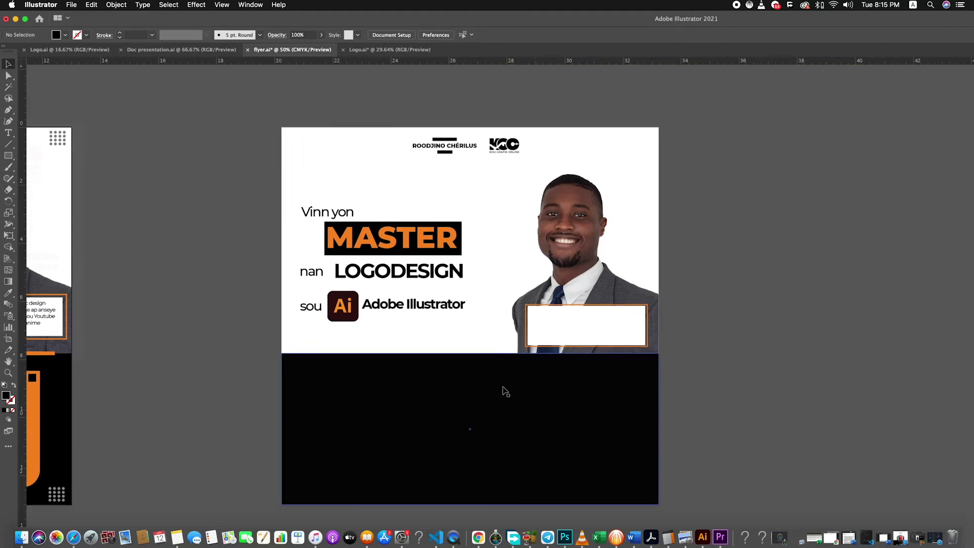
pyautogui.scroll(-3, 578, 338)
pyautogui.scroll(-2, 578, 336)
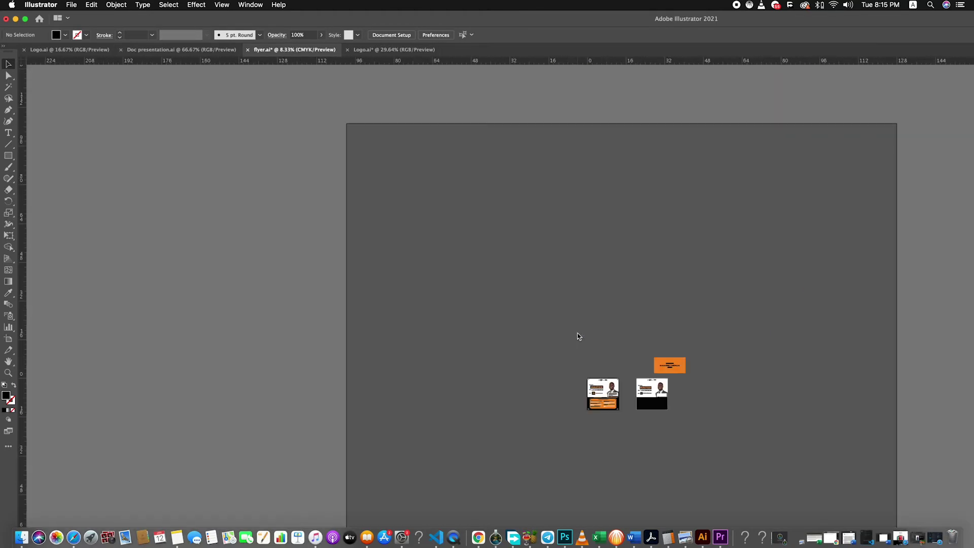
pyautogui.scroll(3, 681, 401)
pyautogui.scroll(3, 677, 399)
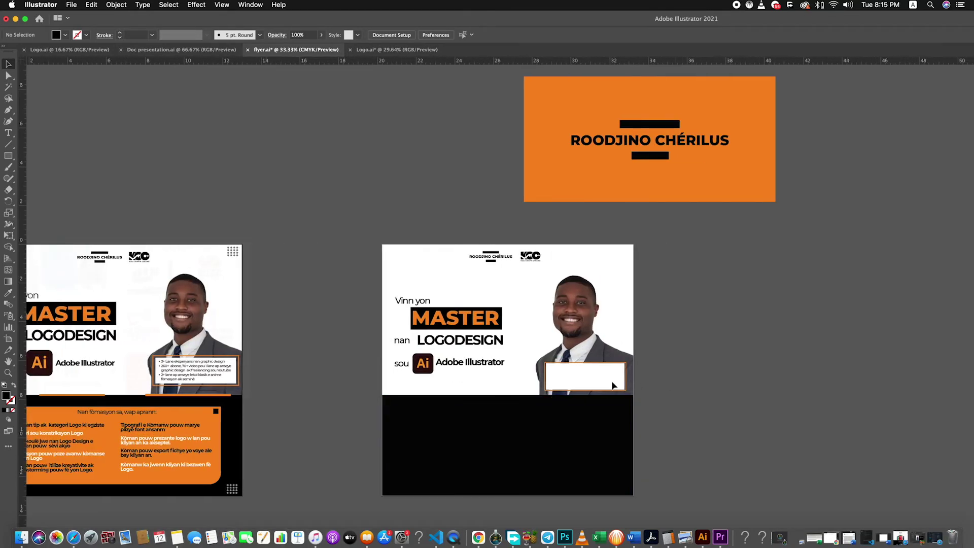
pyautogui.scroll(3, 605, 379)
pyautogui.scroll(1, 604, 381)
pyautogui.scroll(-2, 603, 380)
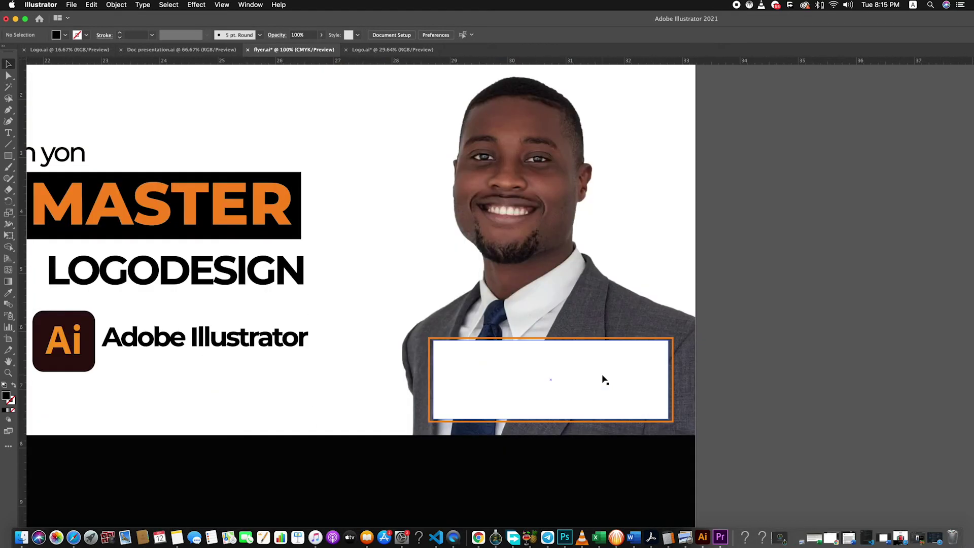
pyautogui.click(9, 133)
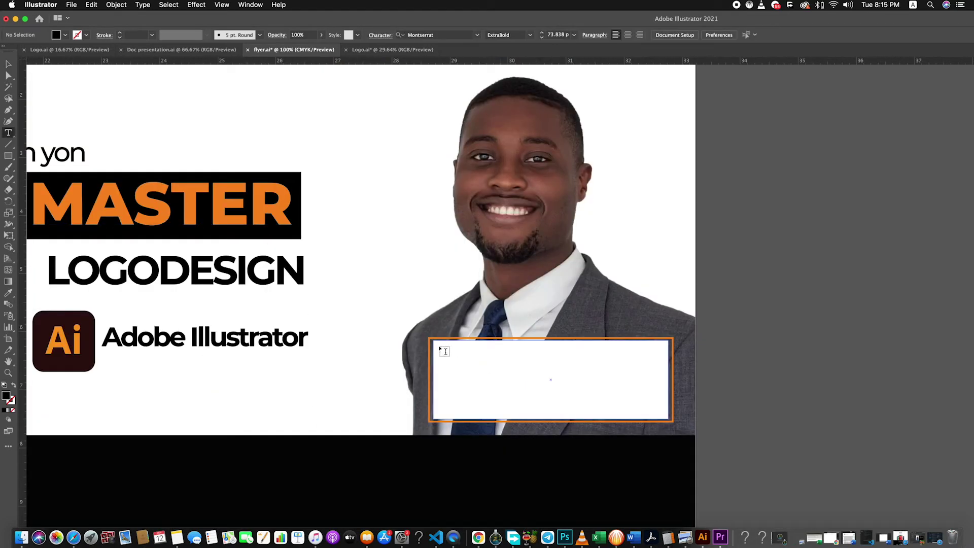
pyautogui.moveTo(439, 348); pyautogui.dragTo(664, 416)
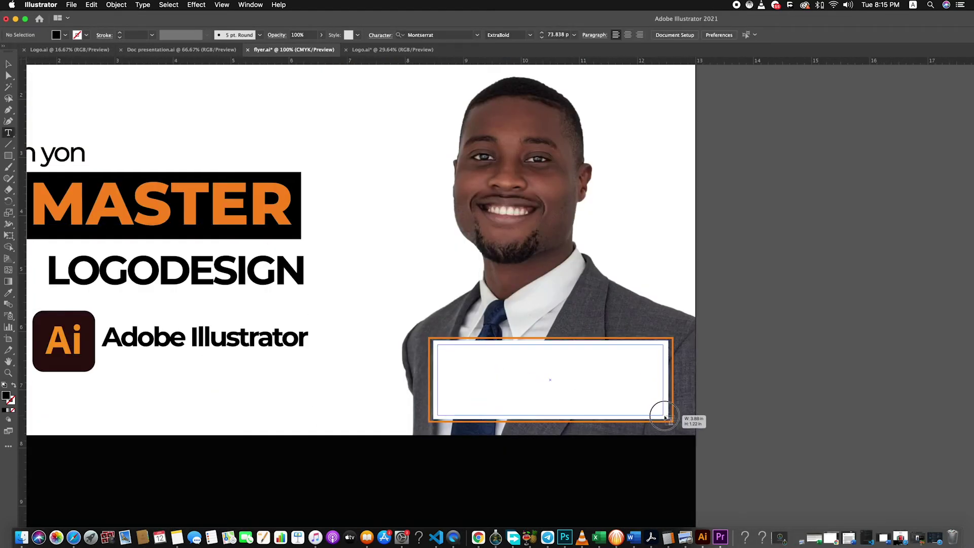
pyautogui.press('super+v')
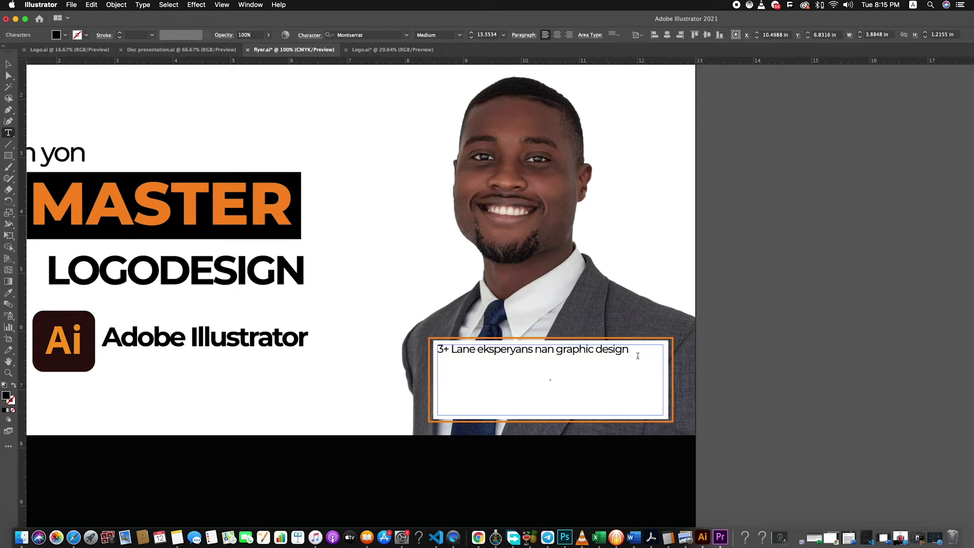
# Step: Repeat '3+ Lane eksperyans nan graphic design' so it fills five lines
pyautogui.moveTo(638, 356); pyautogui.dragTo(401, 350)
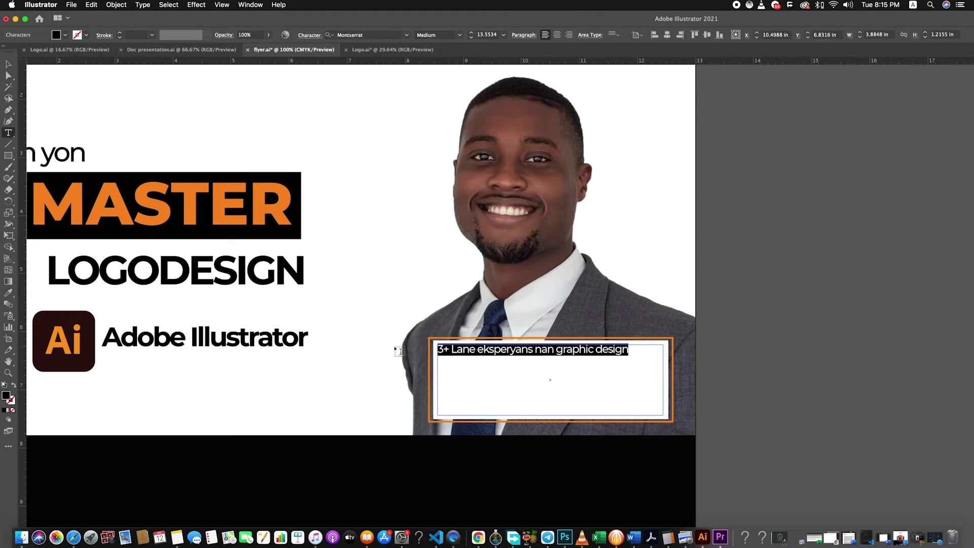
pyautogui.press('Right')
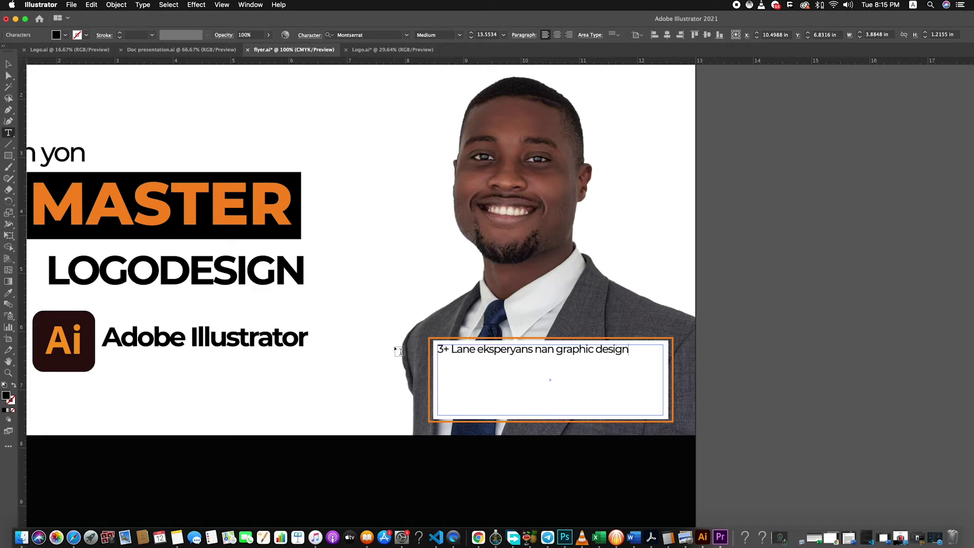
pyautogui.press('Return')
pyautogui.press('super+v')
pyautogui.press('Return')
pyautogui.press('super+v')
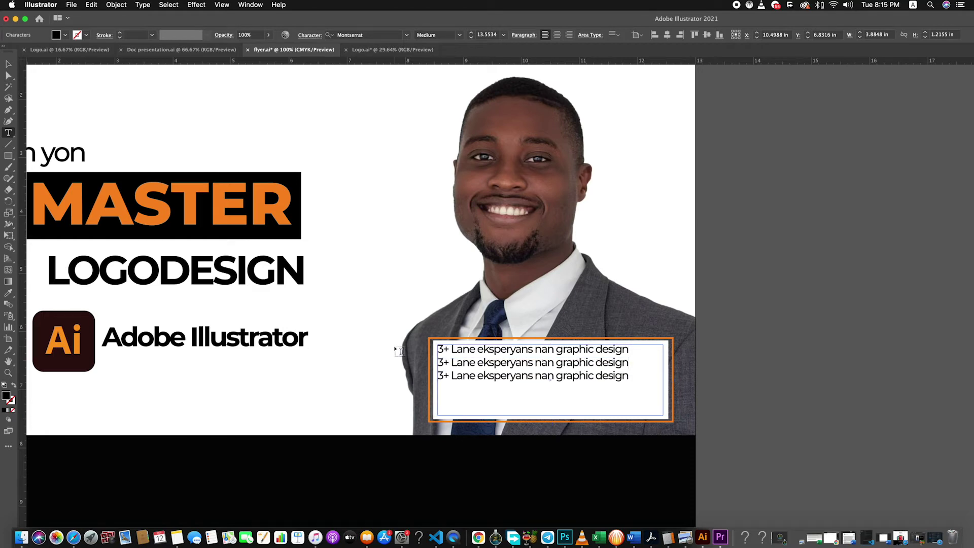
pyautogui.press('Return')
pyautogui.press('super+v')
pyautogui.press('Return')
pyautogui.press('super+v')
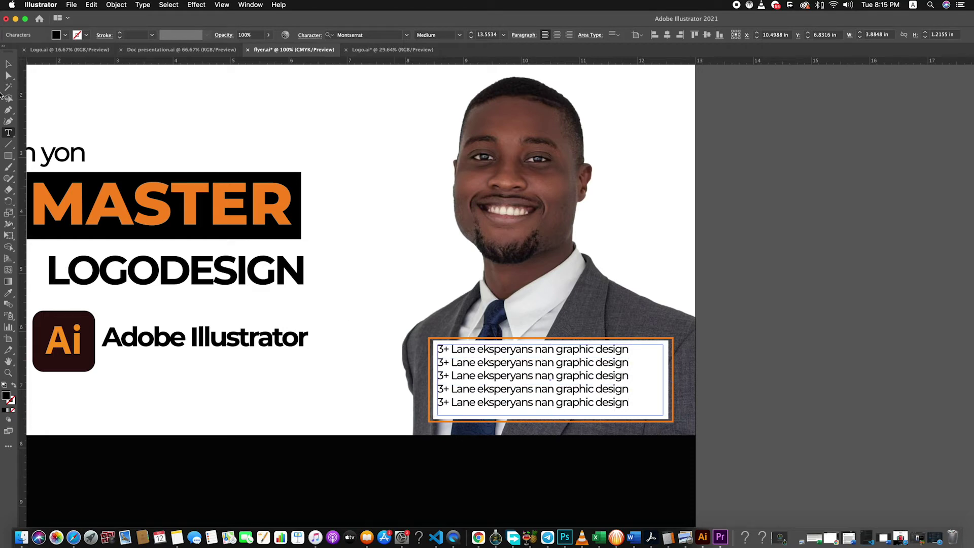
# Step: Nudge the text block into place, narrow the box, and draw a small circle beside line one
pyautogui.click(7, 61)
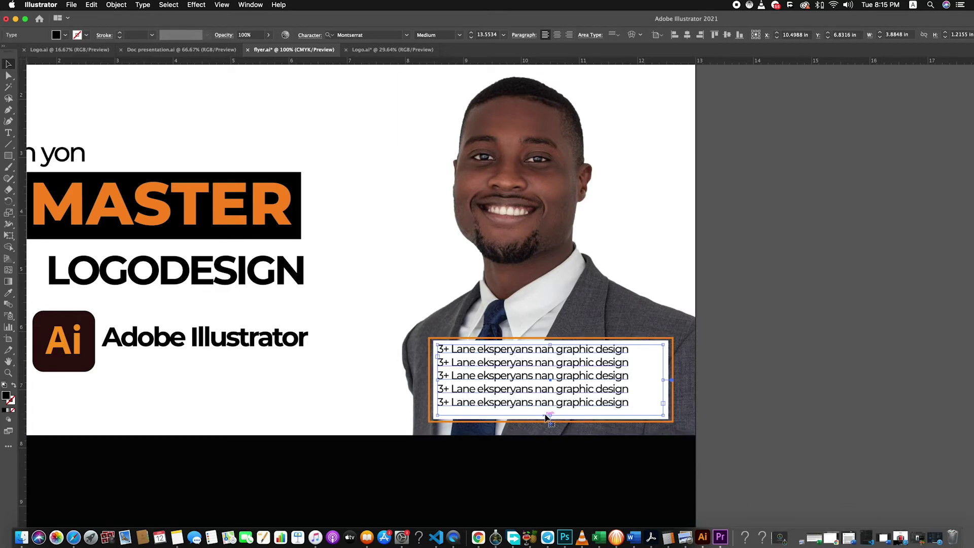
pyautogui.moveTo(555, 386); pyautogui.dragTo(555, 389)
pyautogui.press('Up')
pyautogui.press('Right')
pyautogui.press('Right')
pyautogui.moveTo(664, 380); pyautogui.dragTo(641, 380)
pyautogui.moveTo(525, 388); pyautogui.dragTo(543, 388)
pyautogui.click(780, 383)
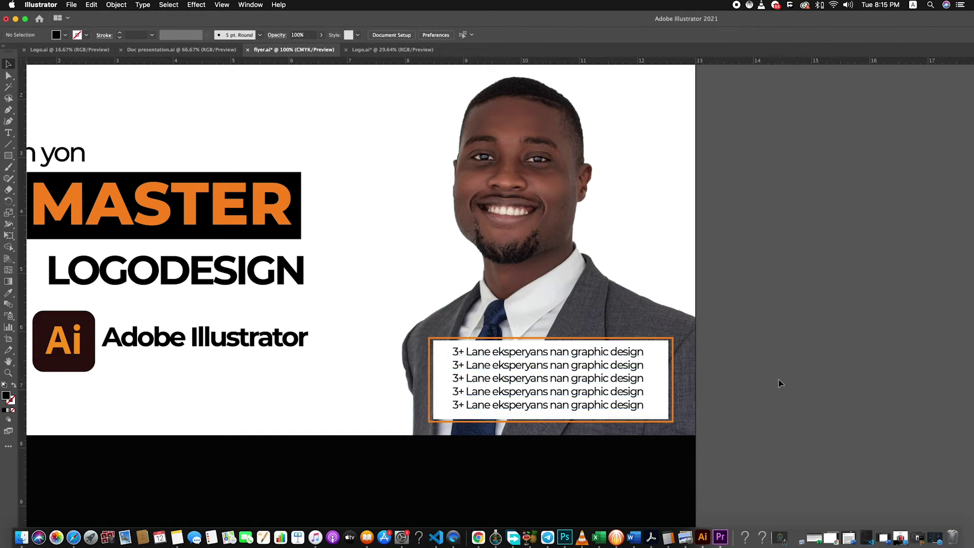
pyautogui.moveTo(10, 159); pyautogui.dragTo(46, 178)
pyautogui.moveTo(444, 353)
pyautogui.mouseDown()
pyautogui.moveTo(459, 366)
pyautogui.moveTo(446, 353)
pyautogui.mouseUp()
# Step: Copy the bullet dot down onto each of the five text lines
pyautogui.press('v')
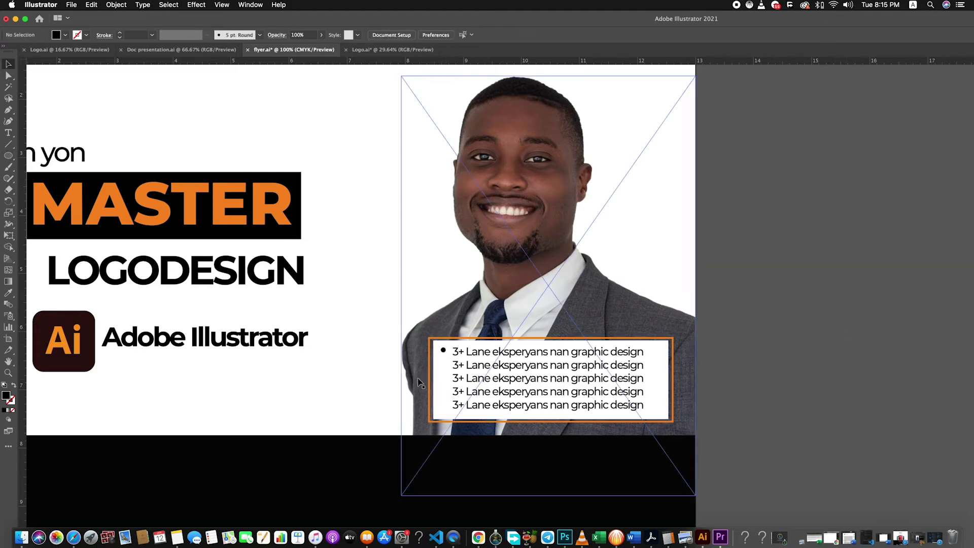
pyautogui.press('super+equal')
pyautogui.moveTo(438, 351); pyautogui.dragTo(437, 379)
pyautogui.click(437, 357)
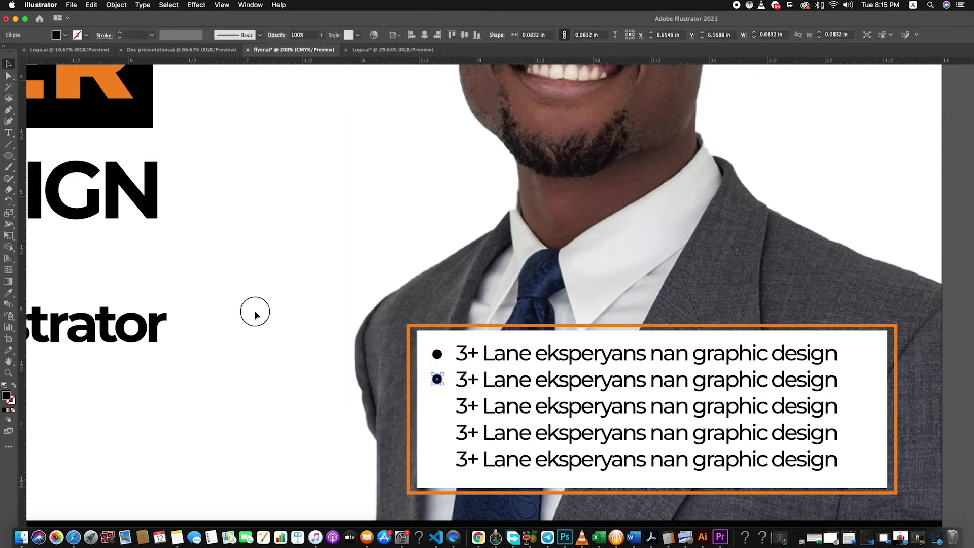
pyautogui.moveTo(442, 382); pyautogui.dragTo(443, 437)
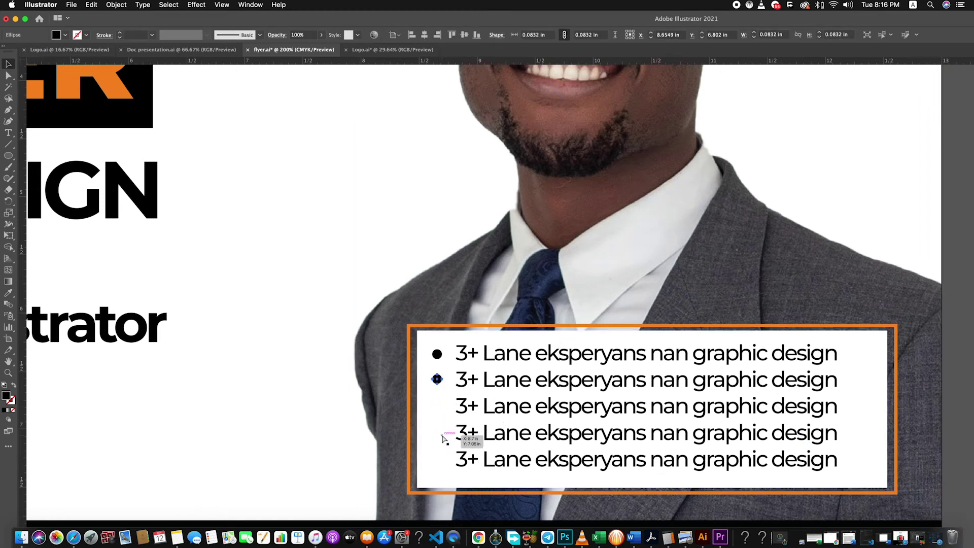
pyautogui.hotkey('ctrl', 'z')
pyautogui.moveTo(437, 379); pyautogui.dragTo(439, 380)
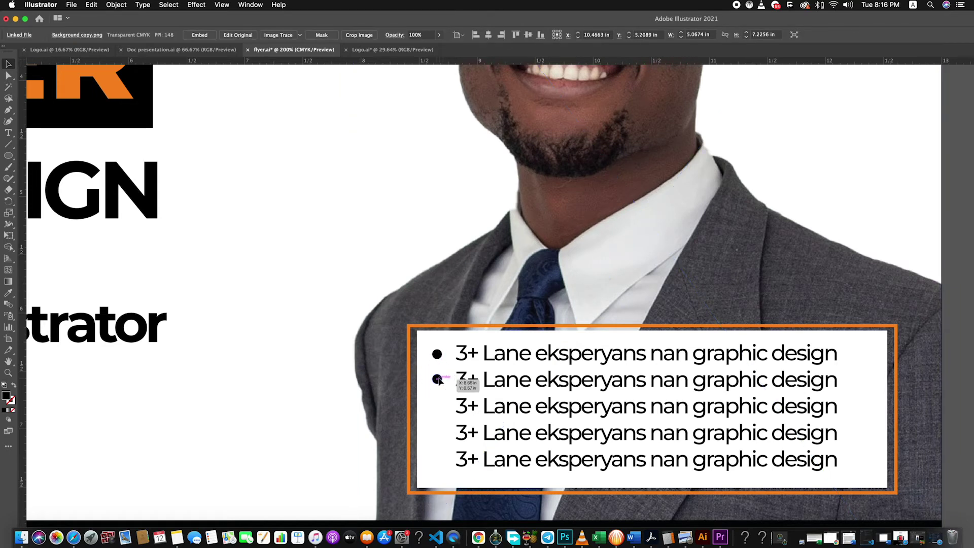
pyautogui.click(439, 380)
pyautogui.press('Left')
pyautogui.press('Left')
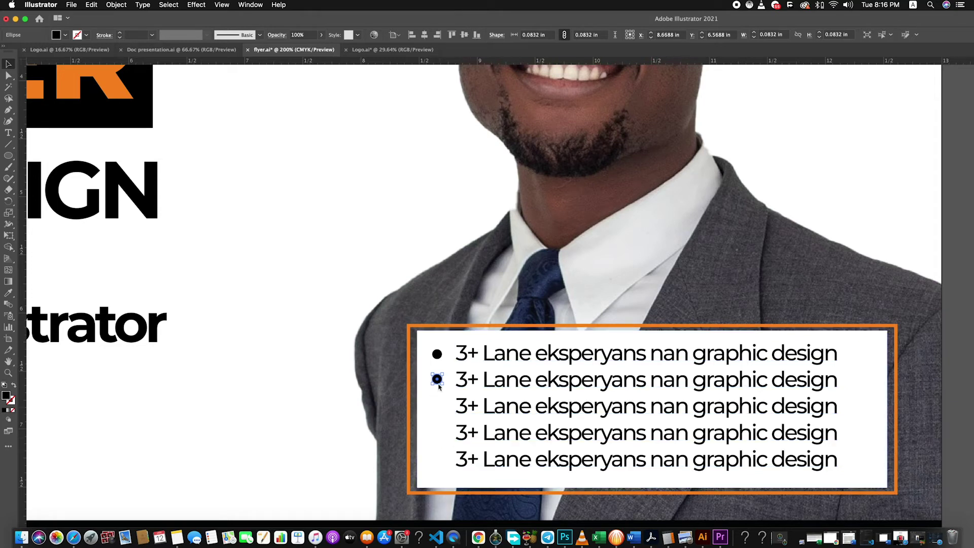
pyautogui.click(374, 258)
pyautogui.moveTo(437, 381); pyautogui.dragTo(439, 383)
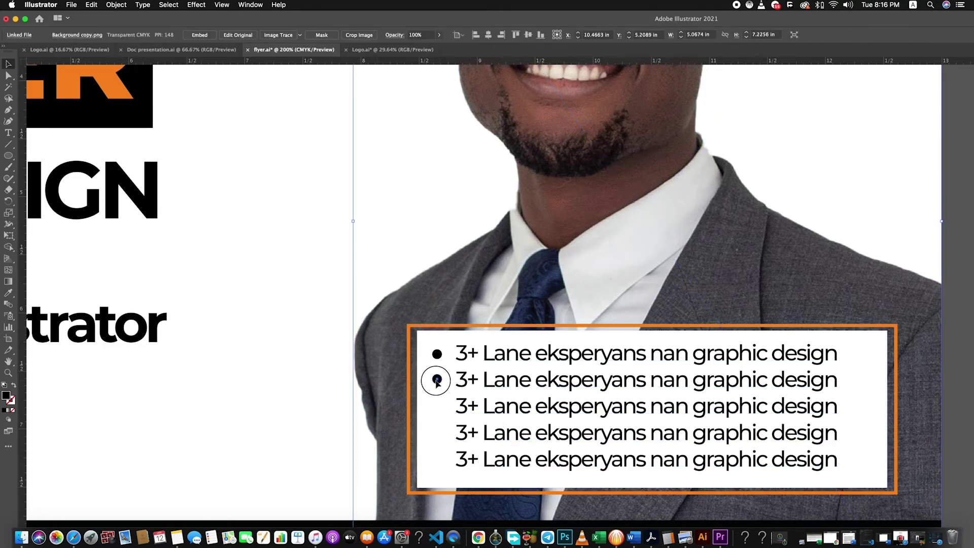
pyautogui.moveTo(438, 382); pyautogui.dragTo(440, 459)
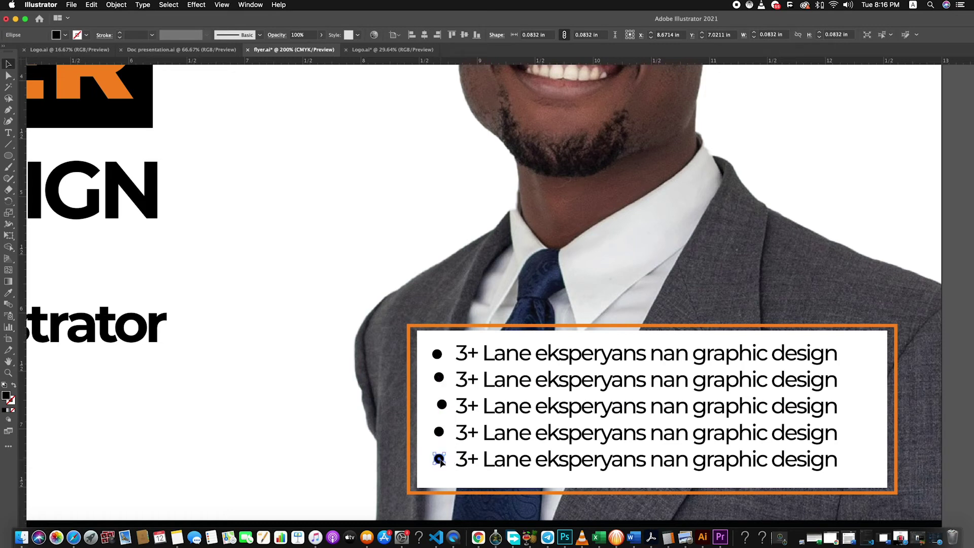
# Step: Select all five bullets and space them evenly with Vertical Distribute Top
pyautogui.keyDown('shift'); pyautogui.click(438, 432); pyautogui.keyUp('shift')
pyautogui.keyDown('shift'); pyautogui.click(442, 405); pyautogui.keyUp('shift')
pyautogui.keyDown('shift'); pyautogui.click(439, 377); pyautogui.keyUp('shift')
pyautogui.keyDown('shift'); pyautogui.click(437, 353); pyautogui.keyUp('shift')
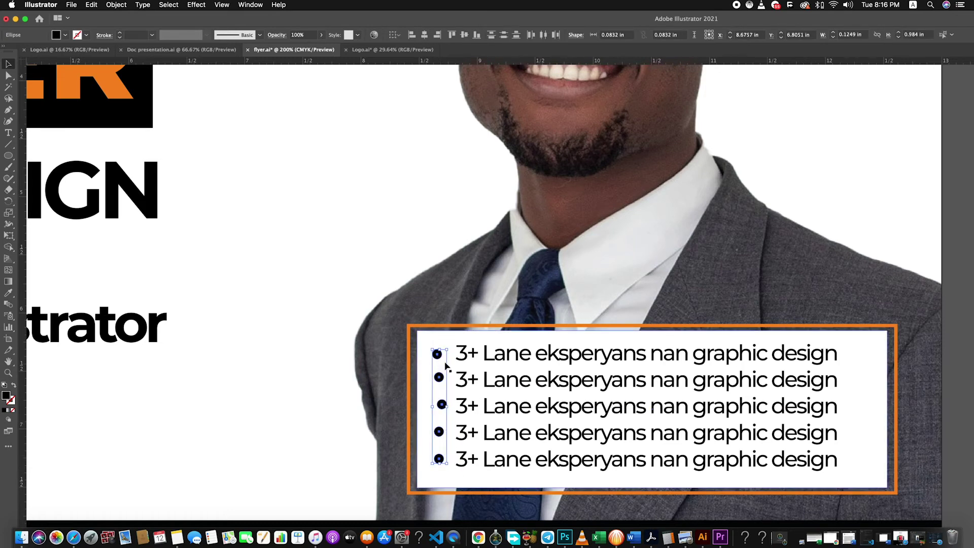
pyautogui.click(452, 35)
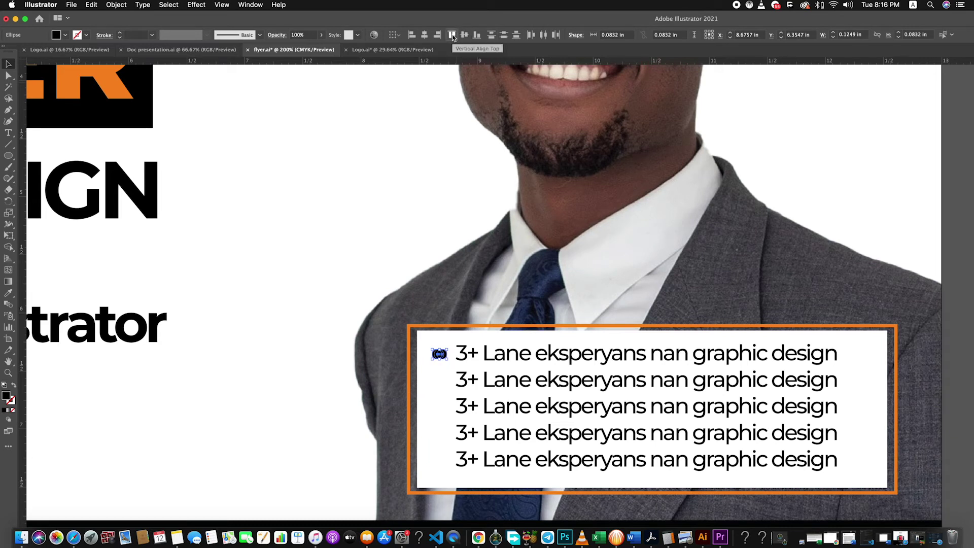
pyautogui.press('super+z')
pyautogui.click(490, 37)
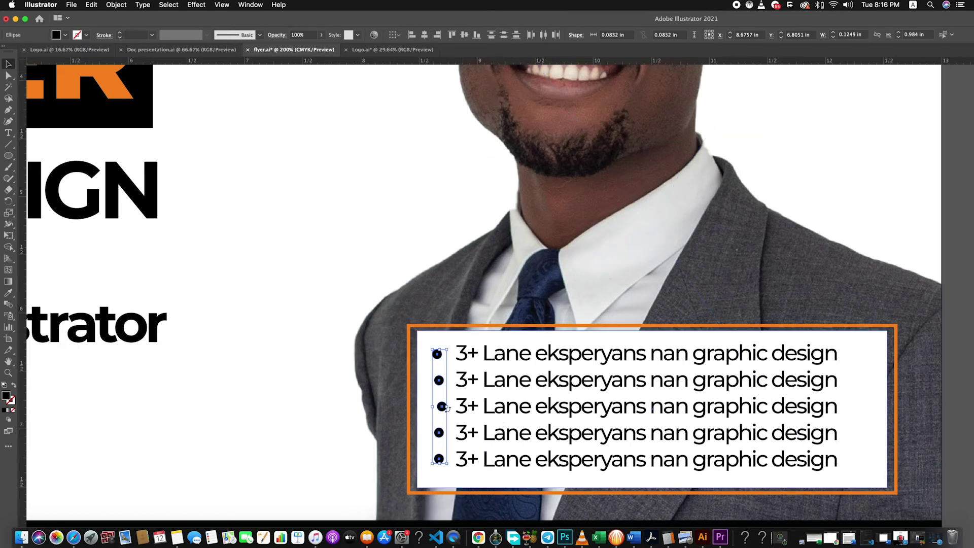
# Step: Fine-tune the horizontal positions of the first three bullets
pyautogui.click(447, 473)
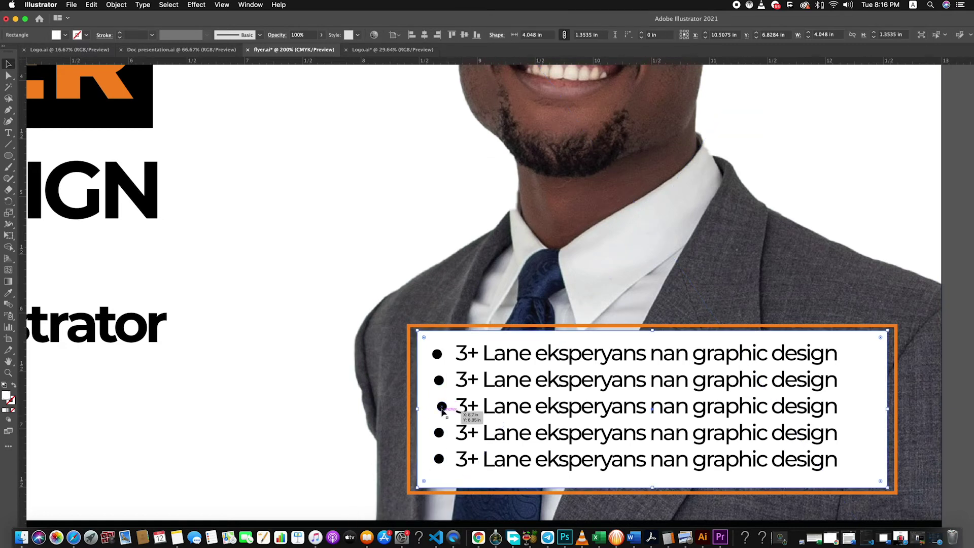
pyautogui.moveTo(442, 407); pyautogui.dragTo(438, 406)
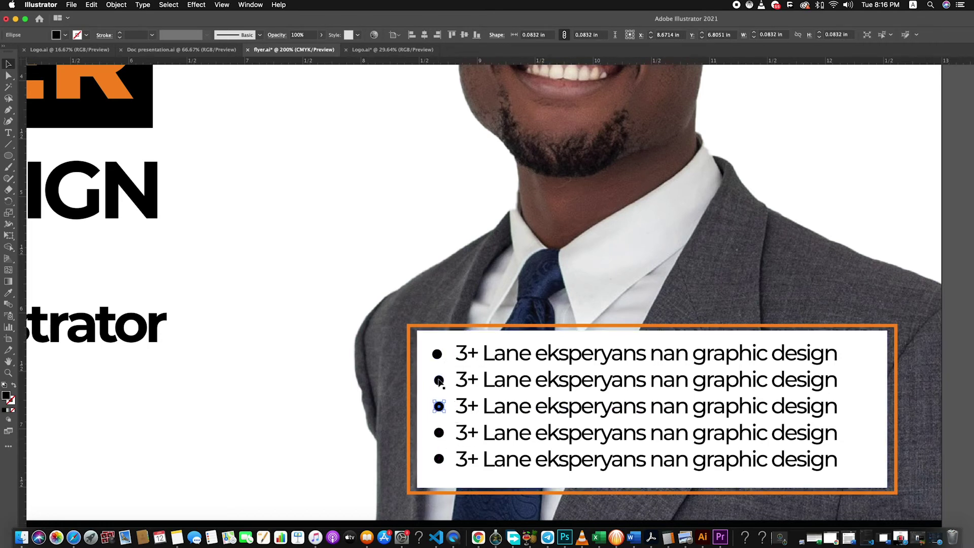
pyautogui.click(439, 379)
pyautogui.moveTo(438, 353); pyautogui.dragTo(439, 353)
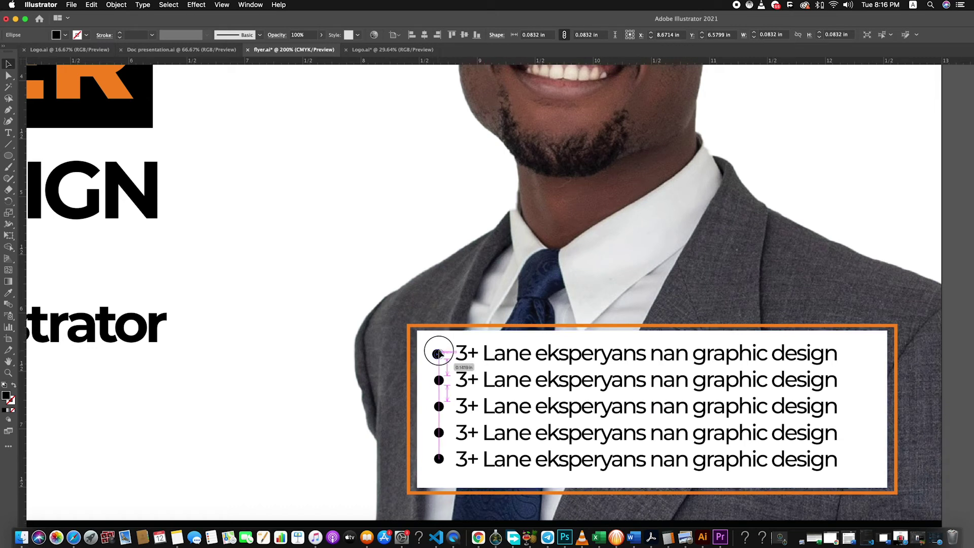
pyautogui.click(430, 474)
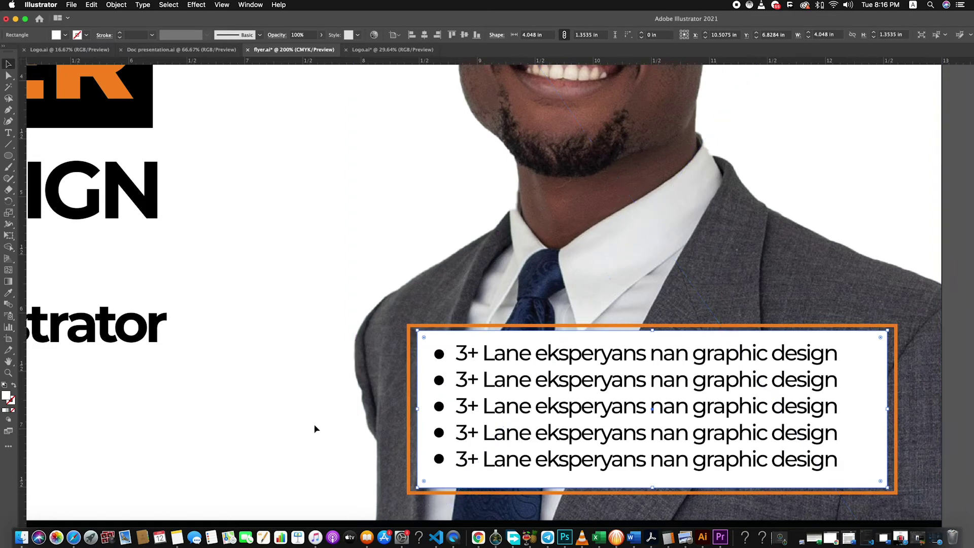
pyautogui.click(315, 430)
pyautogui.scroll(-6, 315, 429)
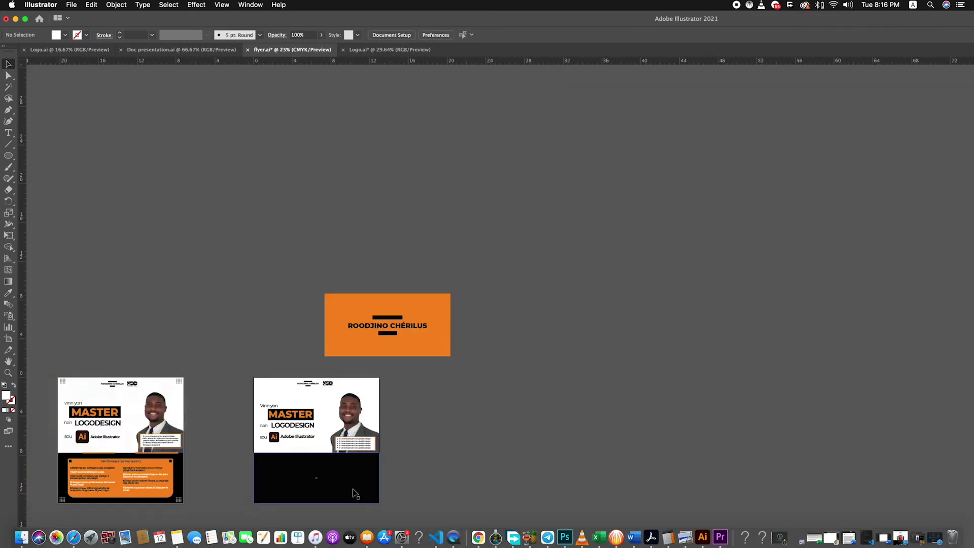
# Step: Draw a thin bar below the text panel and fill it with the banner's orange
pyautogui.scroll(2, 354, 482)
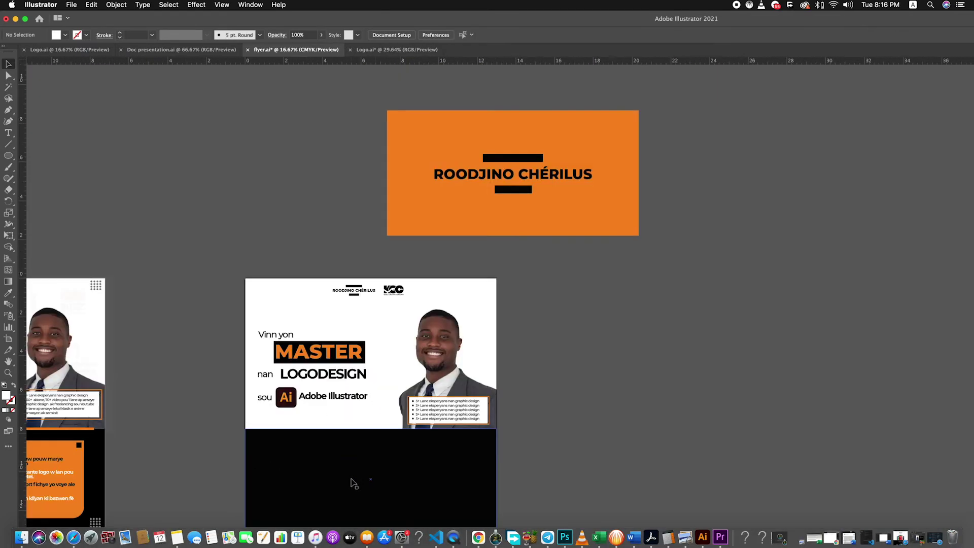
pyautogui.scroll(1, 451, 452)
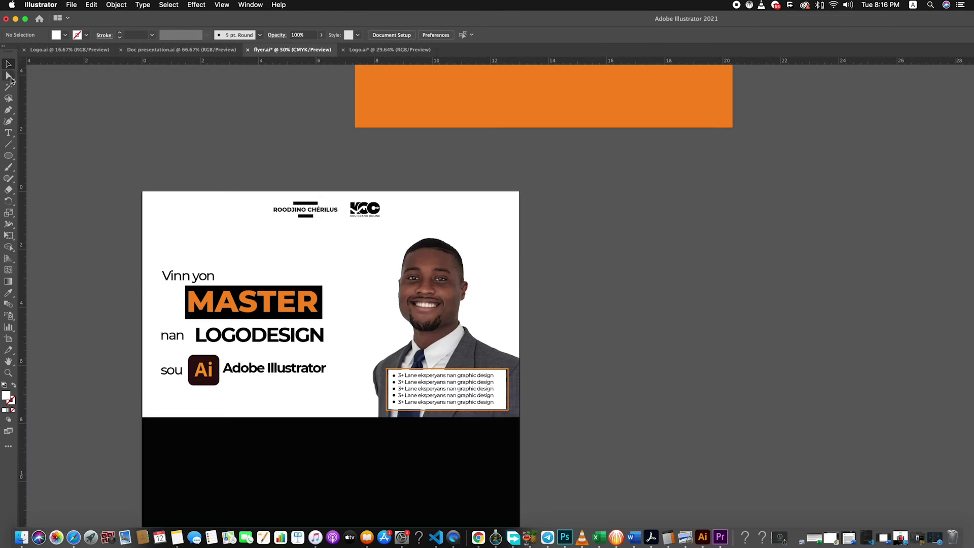
pyautogui.moveTo(8, 159); pyautogui.dragTo(51, 155)
pyautogui.moveTo(480, 417); pyautogui.dragTo(409, 422)
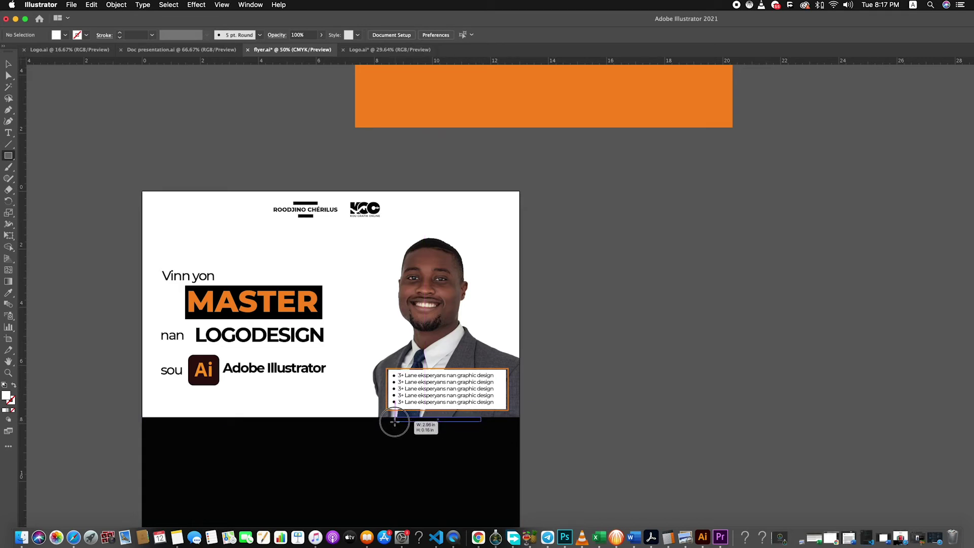
pyautogui.moveTo(409, 422); pyautogui.dragTo(395, 421)
pyautogui.press('i')
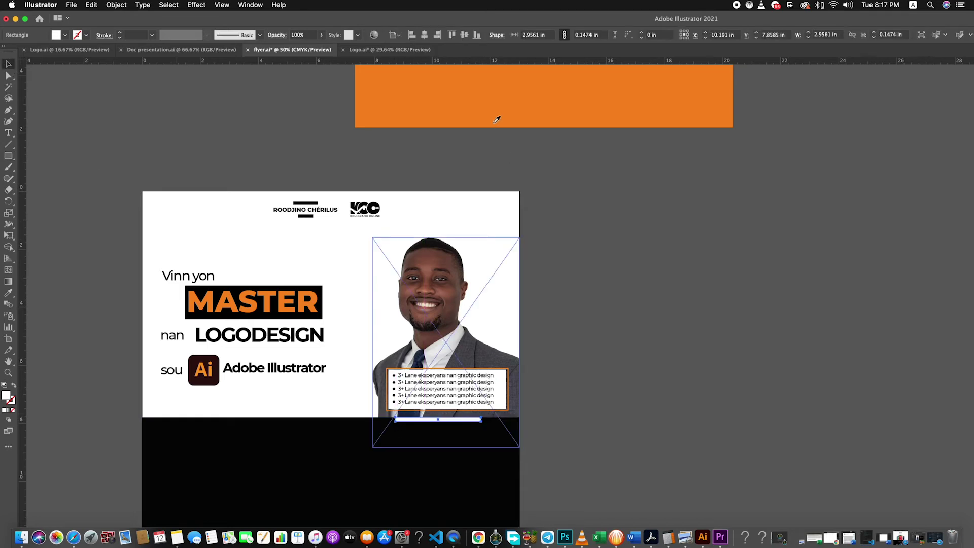
pyautogui.click(497, 115)
pyautogui.click(14, 65)
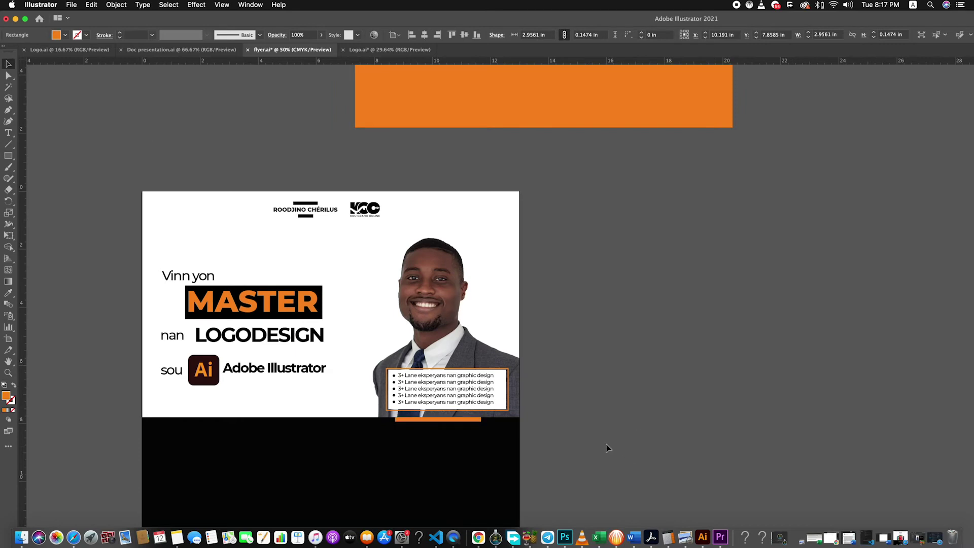
pyautogui.click(608, 448)
# Step: Position the orange bar under the panel and stretch it wider on both ends
pyautogui.scroll(1, 430, 424)
pyautogui.scroll(1, 449, 422)
pyautogui.moveTo(447, 416); pyautogui.dragTo(446, 416)
pyautogui.scroll(-3, 445, 417)
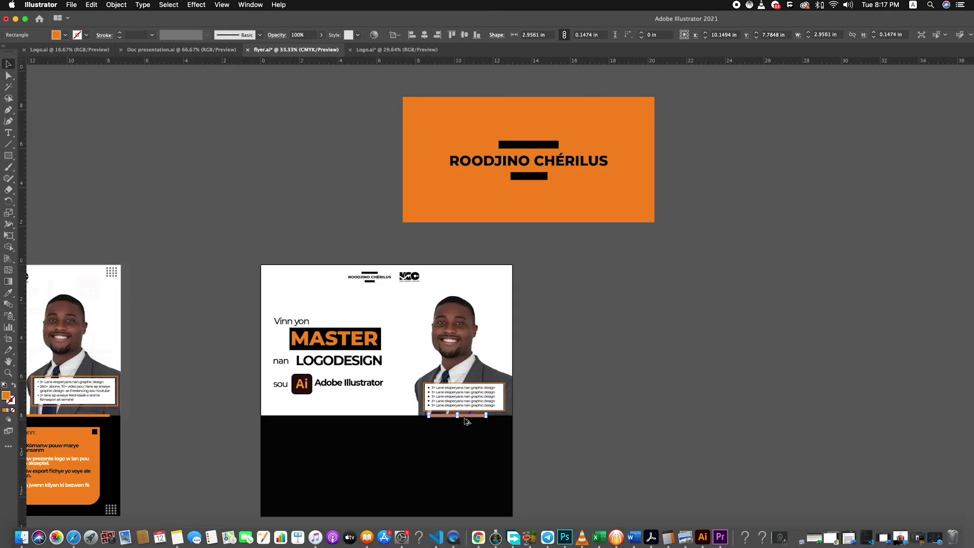
pyautogui.scroll(-1, 467, 421)
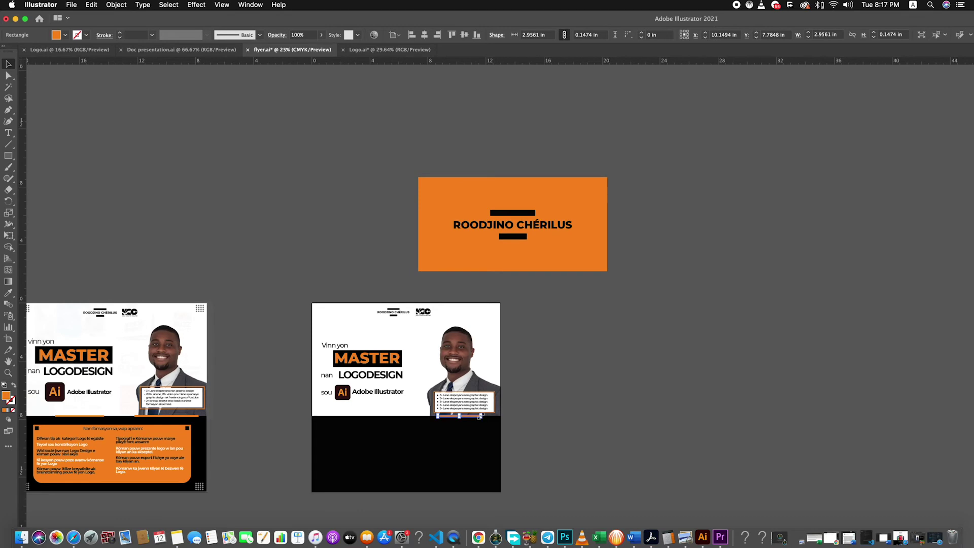
pyautogui.scroll(1, 453, 417)
pyautogui.scroll(3, 453, 417)
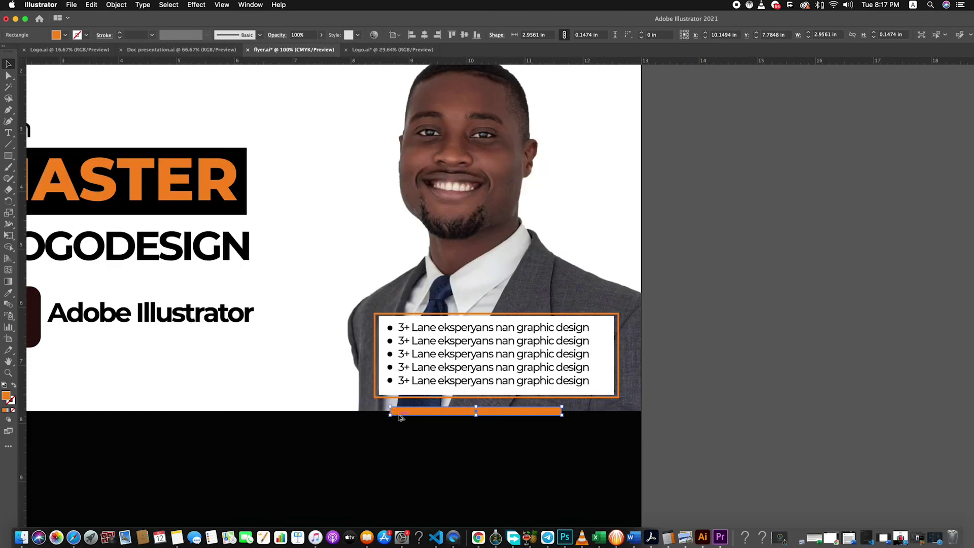
pyautogui.scroll(2, 401, 417)
pyautogui.moveTo(380, 409); pyautogui.dragTo(174, 410)
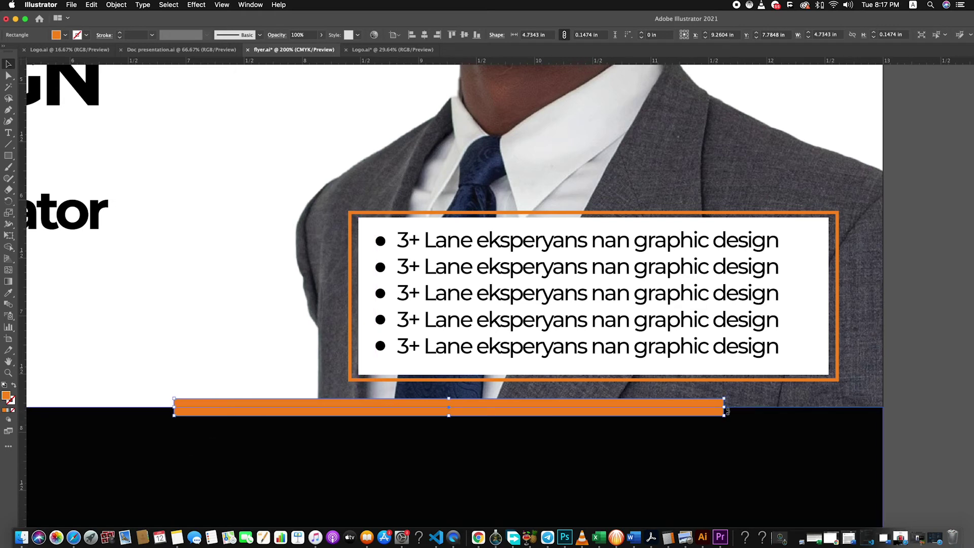
pyautogui.moveTo(727, 412); pyautogui.dragTo(781, 412)
# Step: Duplicate the orange bar leftward along the divider line
pyautogui.scroll(-3, 740, 426)
pyautogui.scroll(-2, 771, 431)
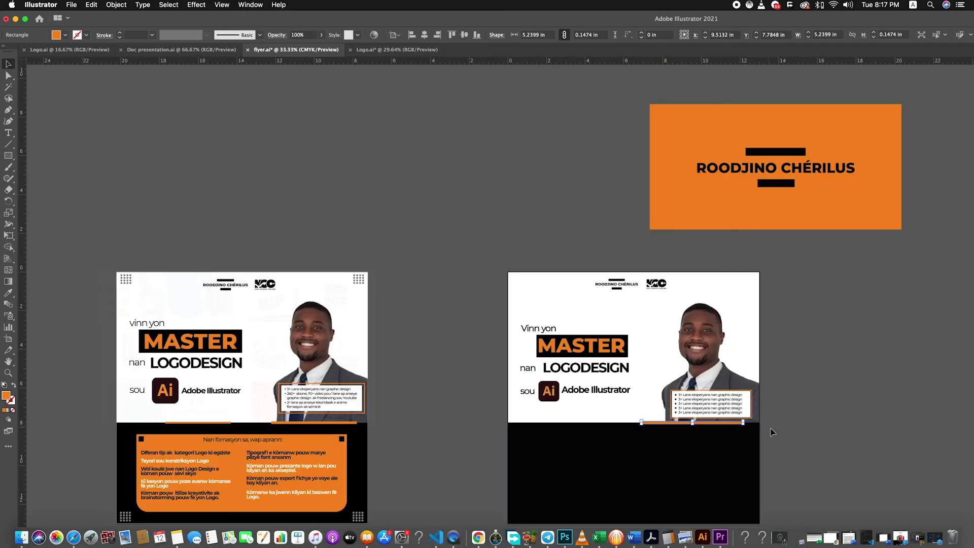
pyautogui.click(771, 432)
pyautogui.moveTo(658, 423); pyautogui.dragTo(548, 423)
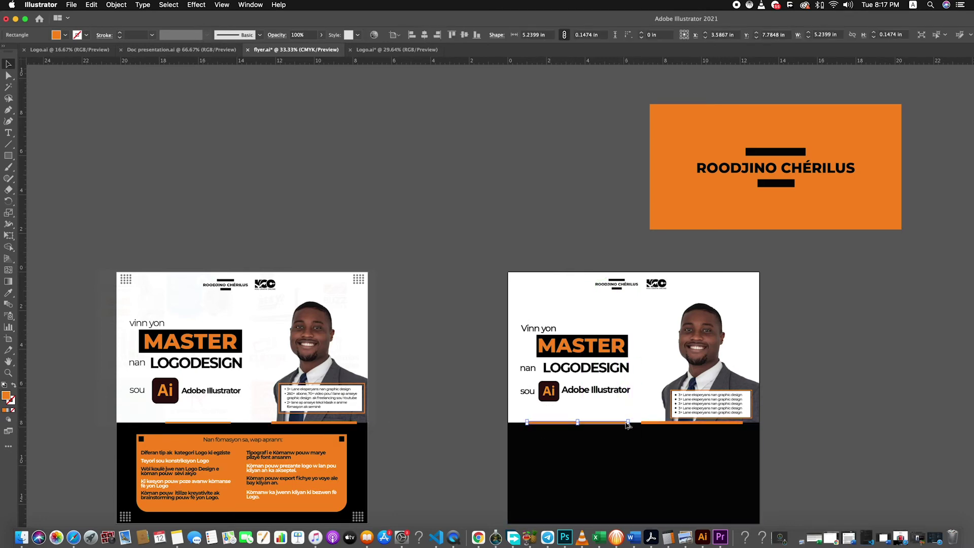
pyautogui.scroll(2, 628, 424)
pyautogui.scroll(2, 628, 424)
pyautogui.scroll(1, 628, 424)
pyautogui.scroll(1, 627, 421)
# Step: Shorten the left orange bar to about 3.36 in and make it thinner
pyautogui.moveTo(626, 420); pyautogui.dragTo(459, 420)
pyautogui.scroll(-4, 284, 425)
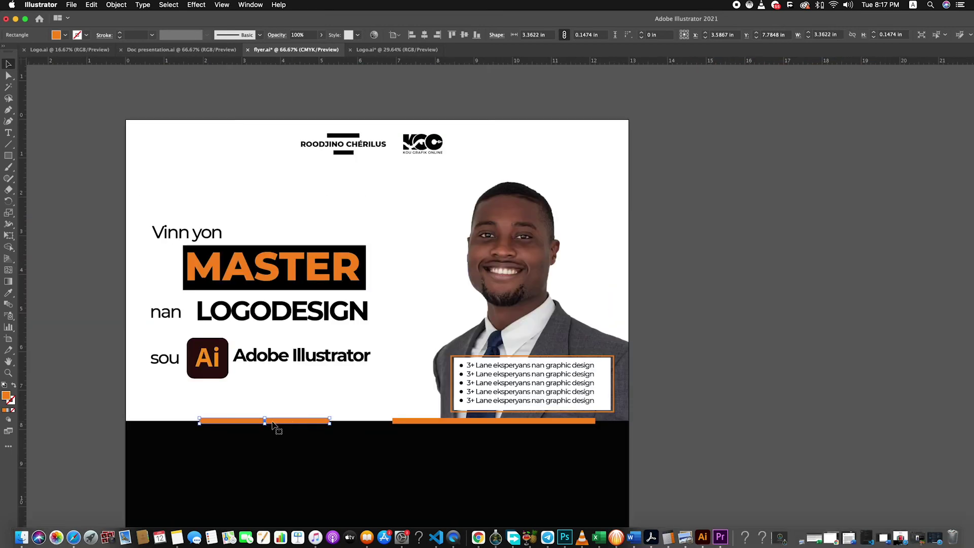
pyautogui.moveTo(267, 417); pyautogui.dragTo(267, 420)
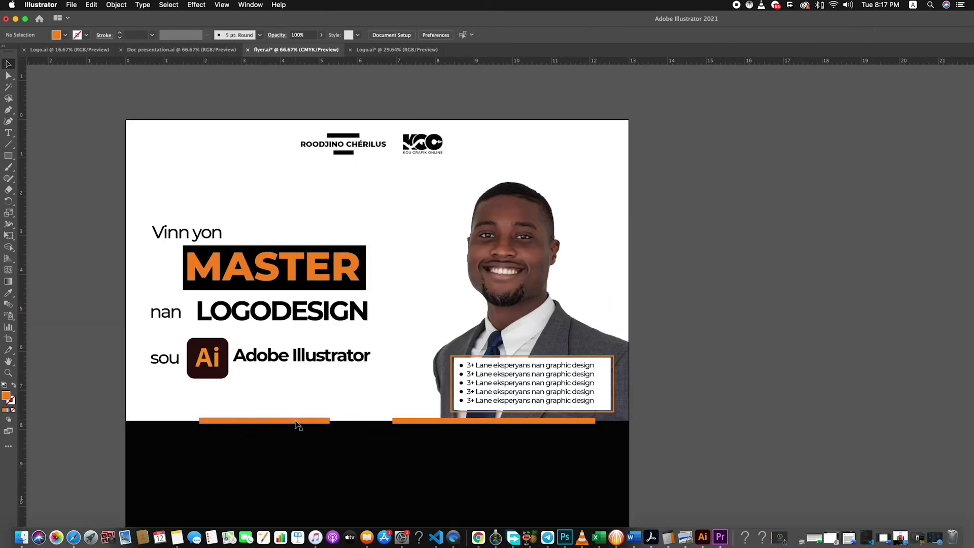
pyautogui.scroll(4, 266, 420)
pyautogui.moveTo(256, 399); pyautogui.dragTo(257, 404)
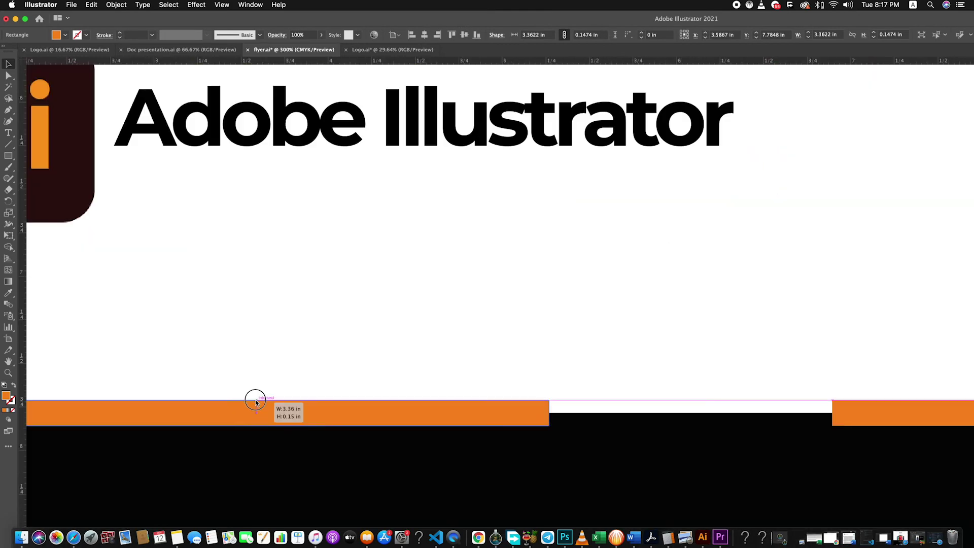
pyautogui.click(301, 369)
pyautogui.scroll(-5, 292, 385)
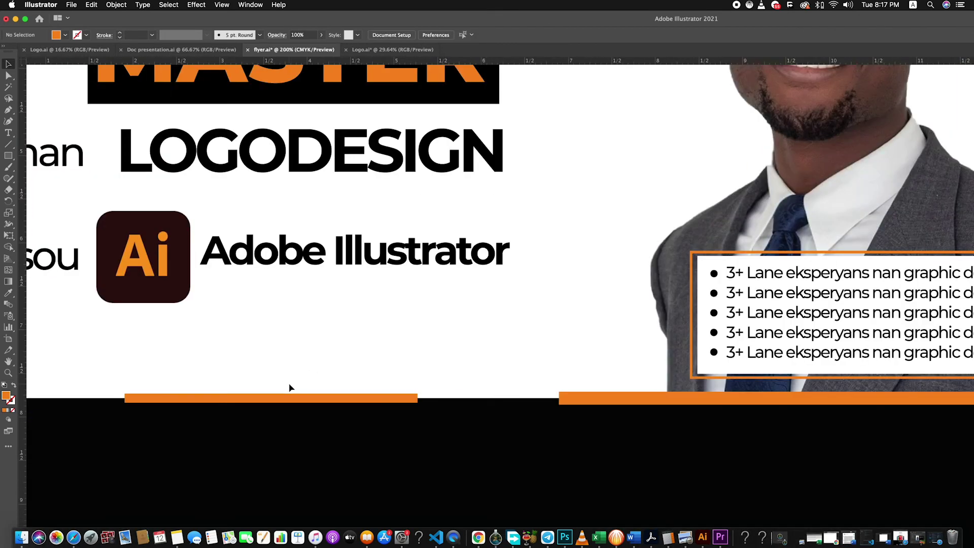
# Step: Draw a large rectangle over the black half and round its bottom corners to about 1.2 in
pyautogui.scroll(-3, 297, 437)
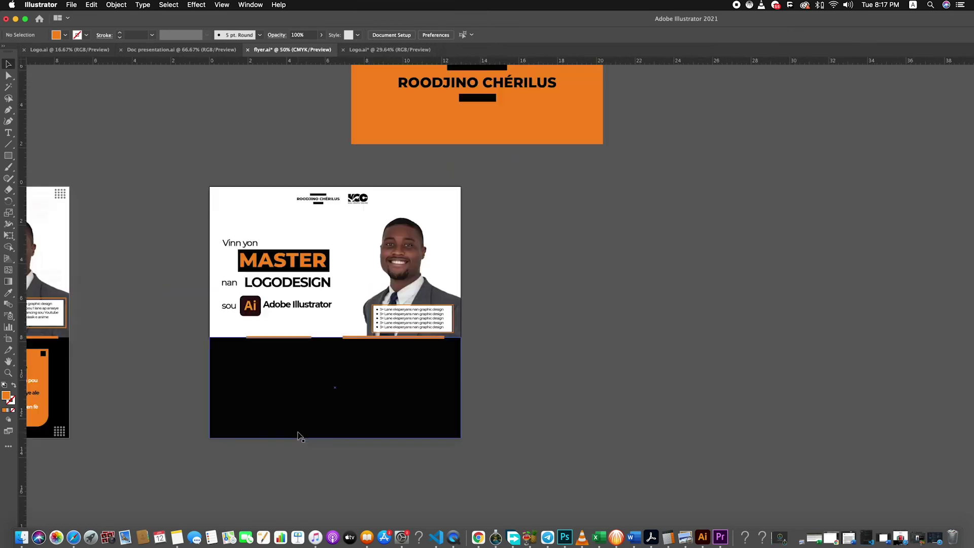
pyautogui.scroll(-2, 299, 436)
pyautogui.scroll(1, 305, 432)
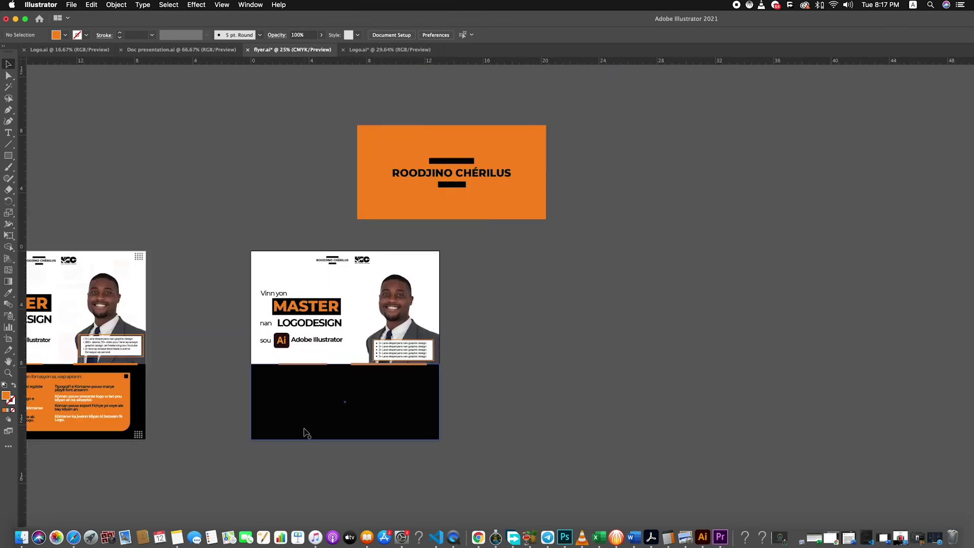
pyautogui.scroll(-1, 306, 432)
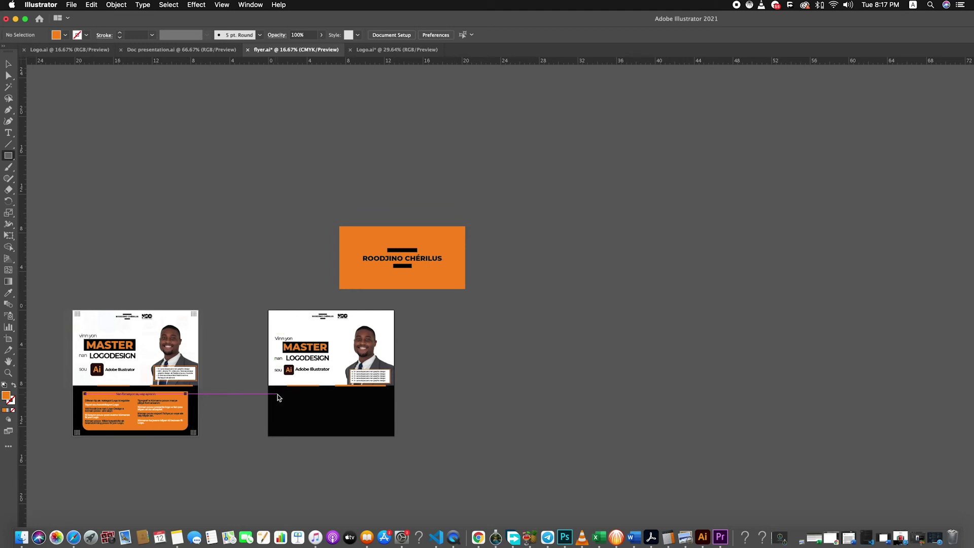
pyautogui.moveTo(278, 394); pyautogui.dragTo(386, 427)
pyautogui.scroll(1, 369, 424)
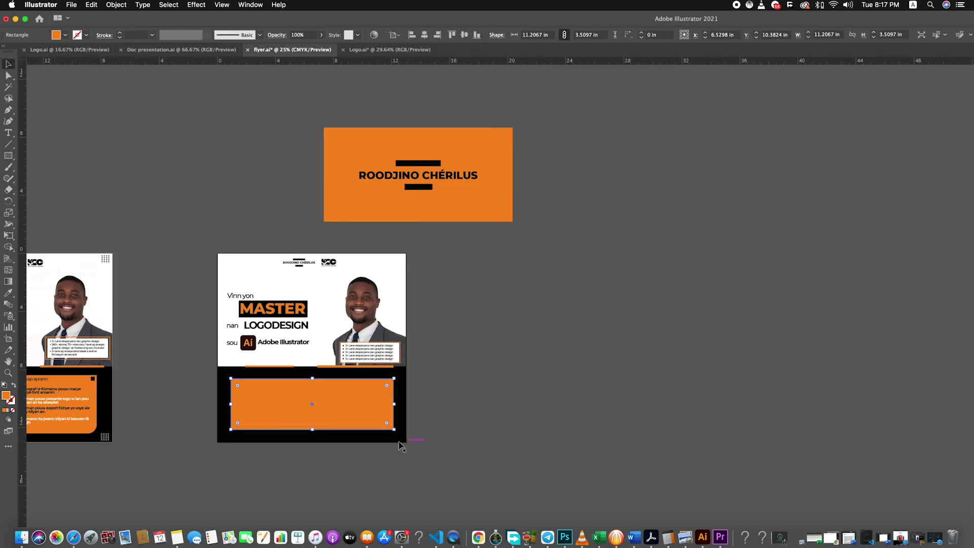
pyautogui.scroll(2, 391, 441)
pyautogui.scroll(1, 391, 441)
pyautogui.moveTo(391, 404); pyautogui.dragTo(365, 408)
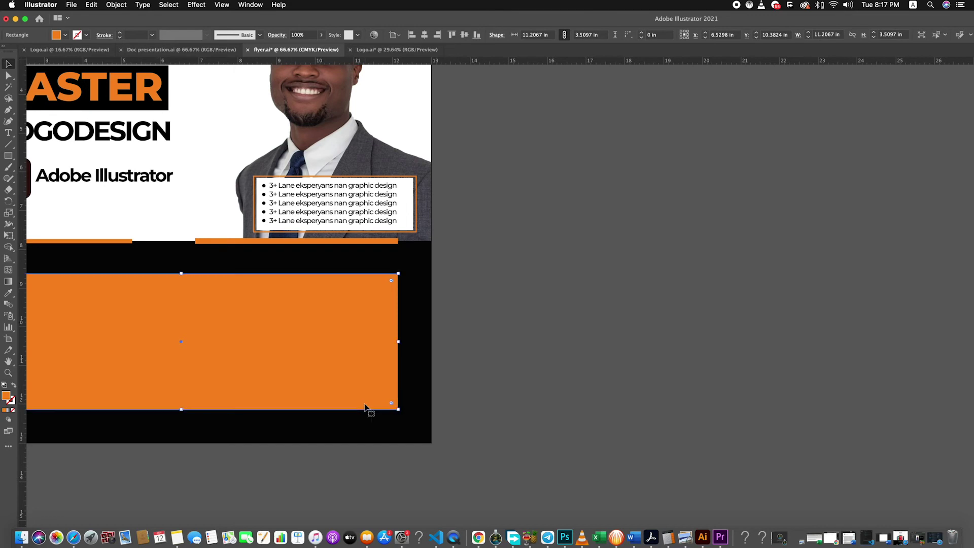
pyautogui.scroll(-3, 366, 408)
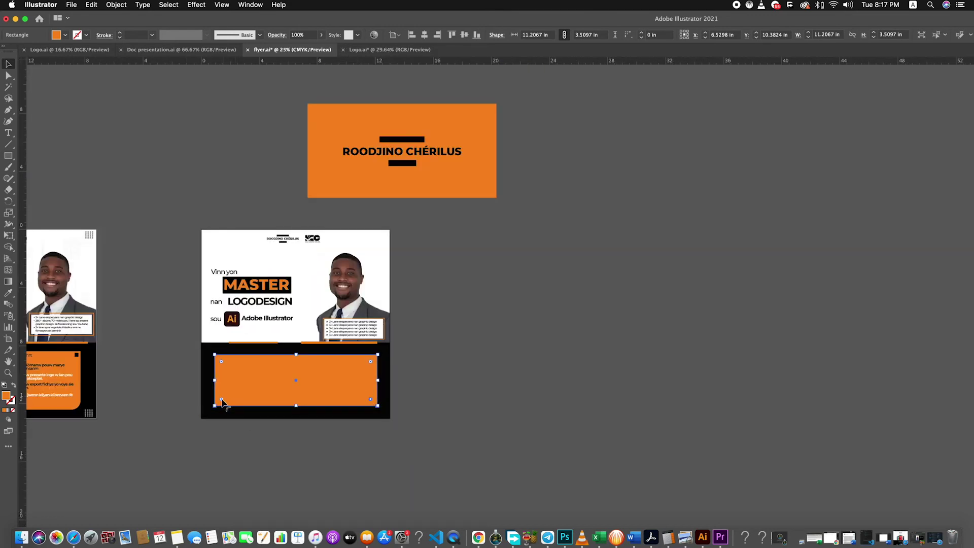
pyautogui.moveTo(225, 400); pyautogui.dragTo(232, 392)
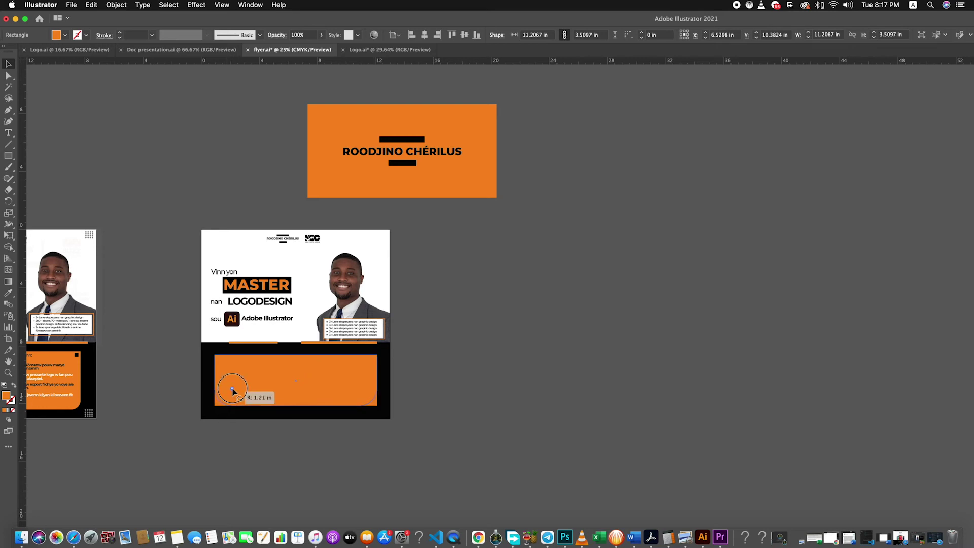
pyautogui.click(337, 441)
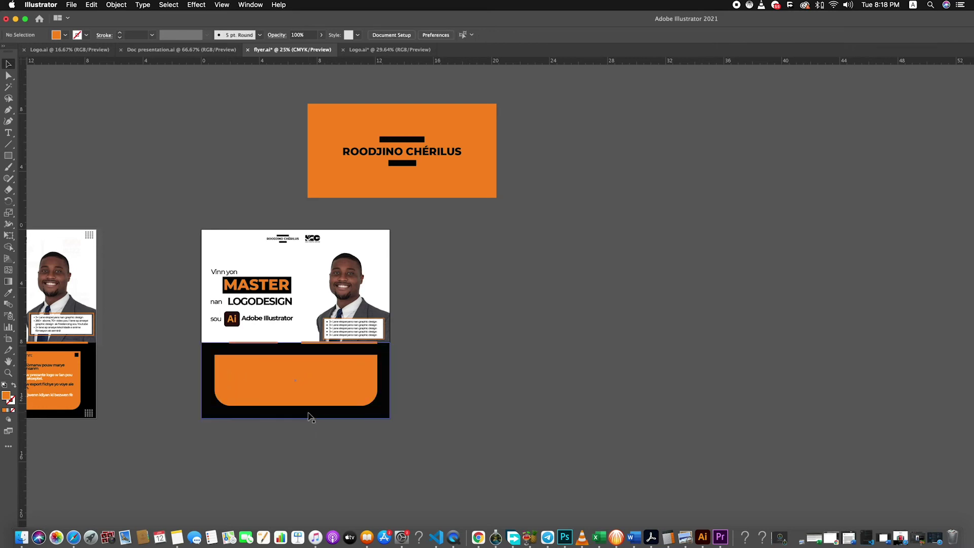
# Step: Draw a 0.35 in square at the panel's top-left and sample black for it
pyautogui.scroll(2, 244, 378)
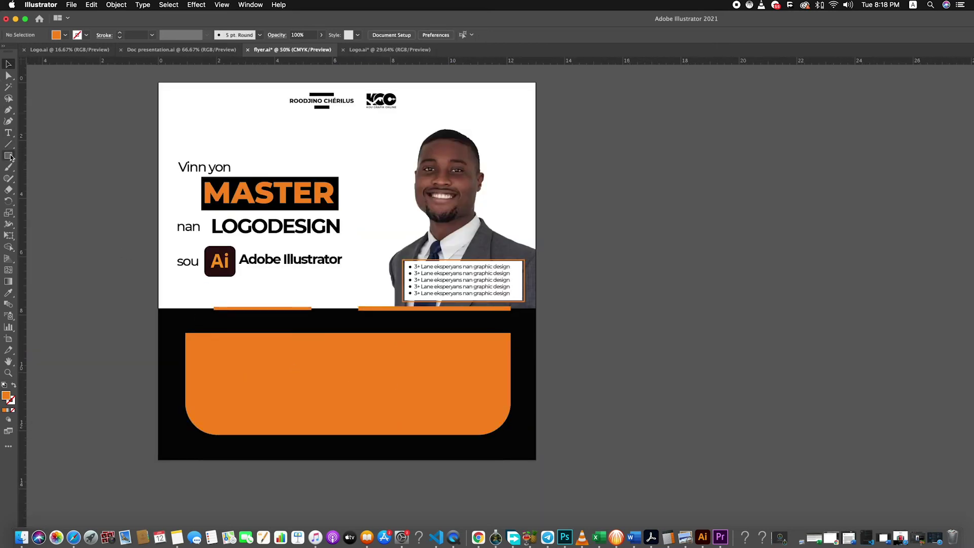
pyautogui.moveTo(189, 338); pyautogui.dragTo(199, 348)
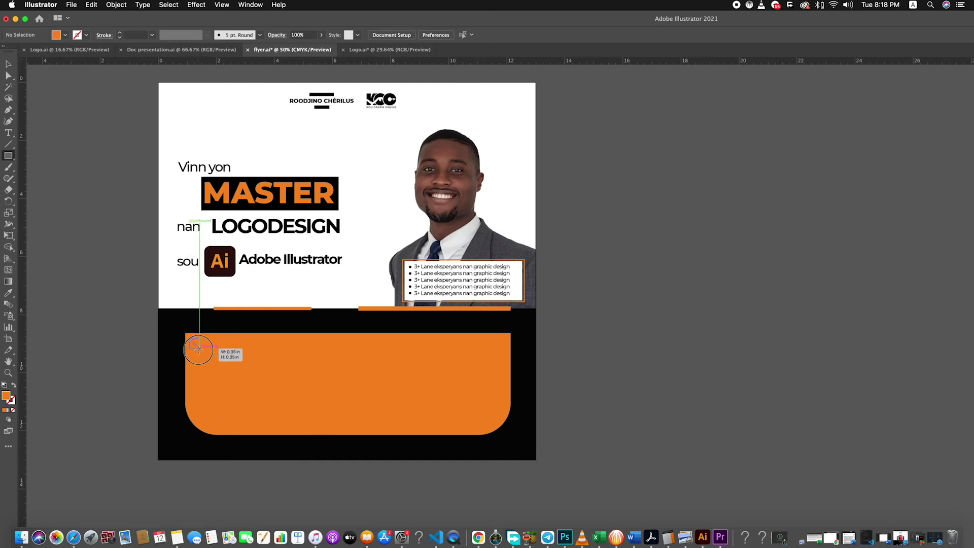
pyautogui.press('v')
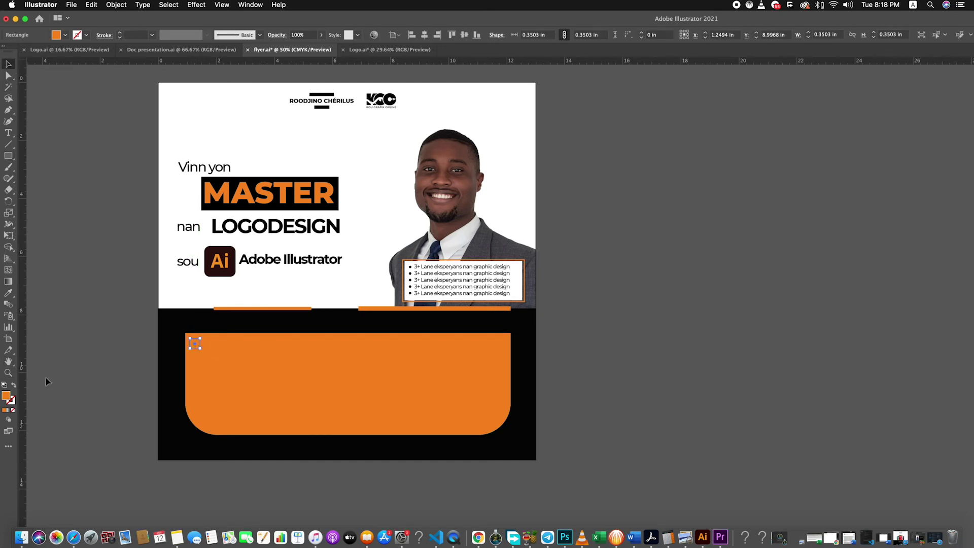
pyautogui.press('i')
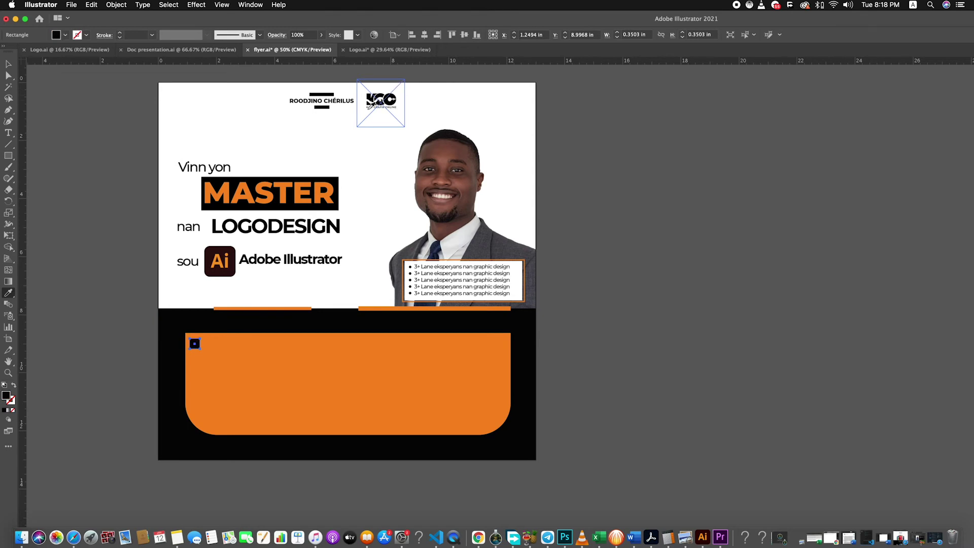
# Step: Copy the small black square to the panel's top-right corner
pyautogui.press('v')
pyautogui.hotkey('ctrl', 'shift', 'a')
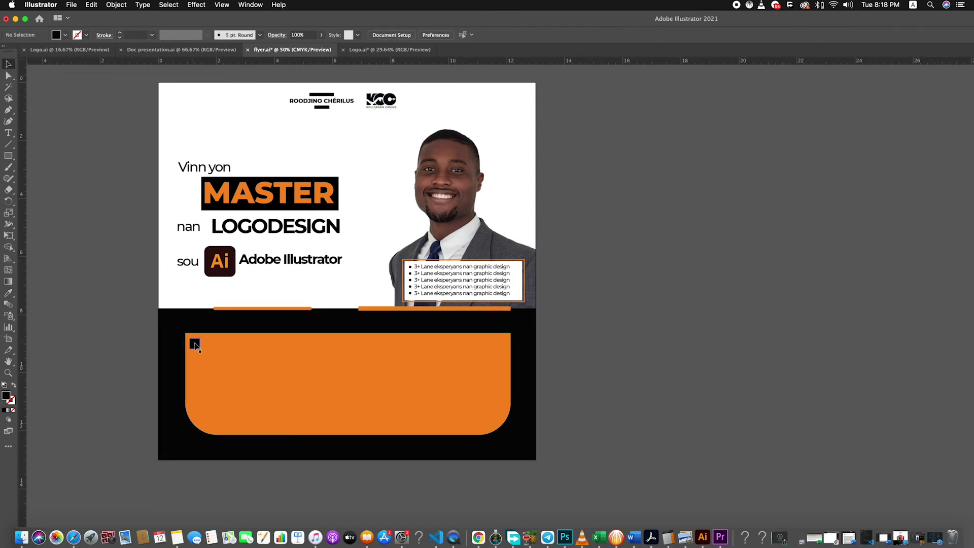
pyautogui.click(196, 346)
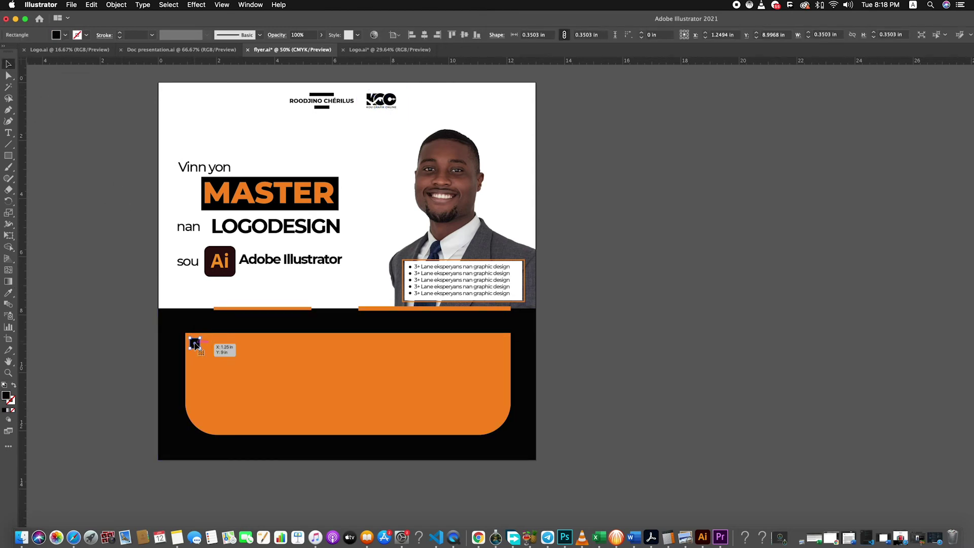
pyautogui.moveTo(195, 345); pyautogui.dragTo(500, 345)
pyautogui.hotkey('ctrl', '-')
pyautogui.hotkey('ctrl', '-')
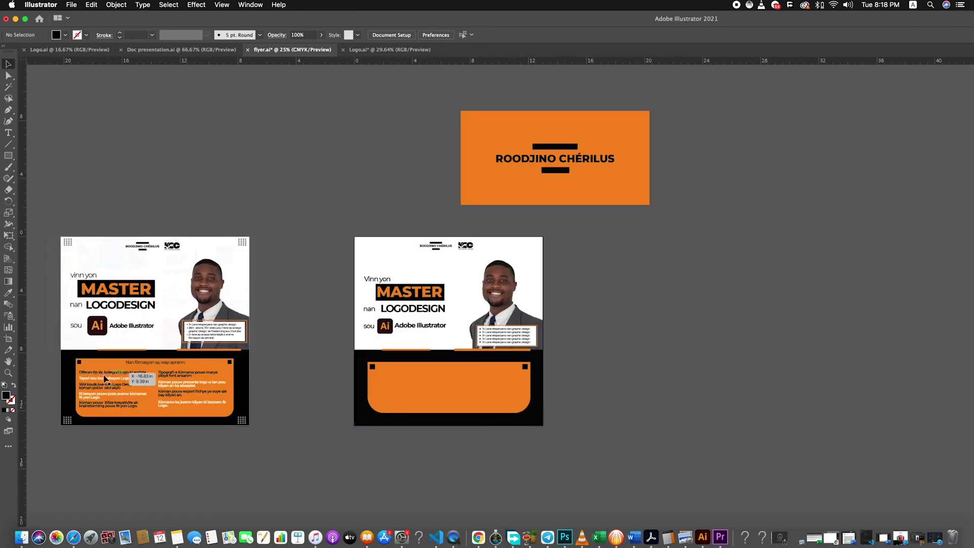
# Step: Paste the heading 'Nan fòmasyon sa, wap aprann:' from the earlier flyer onto the panel
pyautogui.click(172, 365)
pyautogui.doubleClick(170, 364)
pyautogui.hotkey('ctrl', 'c')
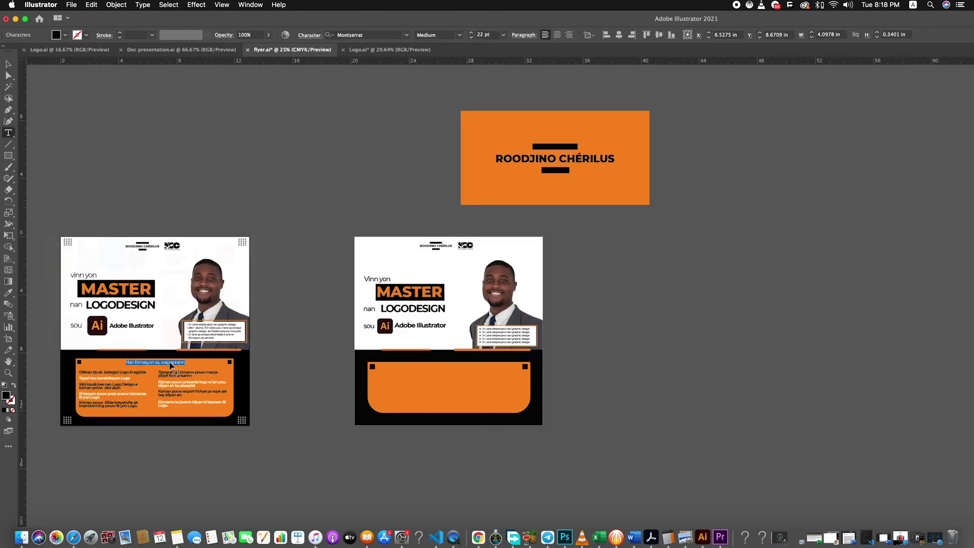
pyautogui.press('Escape')
pyautogui.click(470, 447)
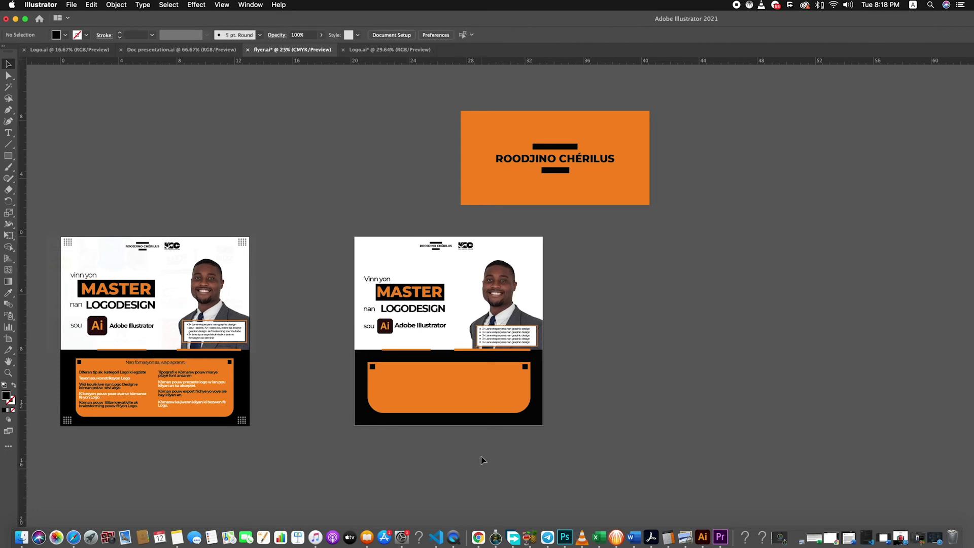
pyautogui.scroll(3, 481, 455)
pyautogui.click(8, 132)
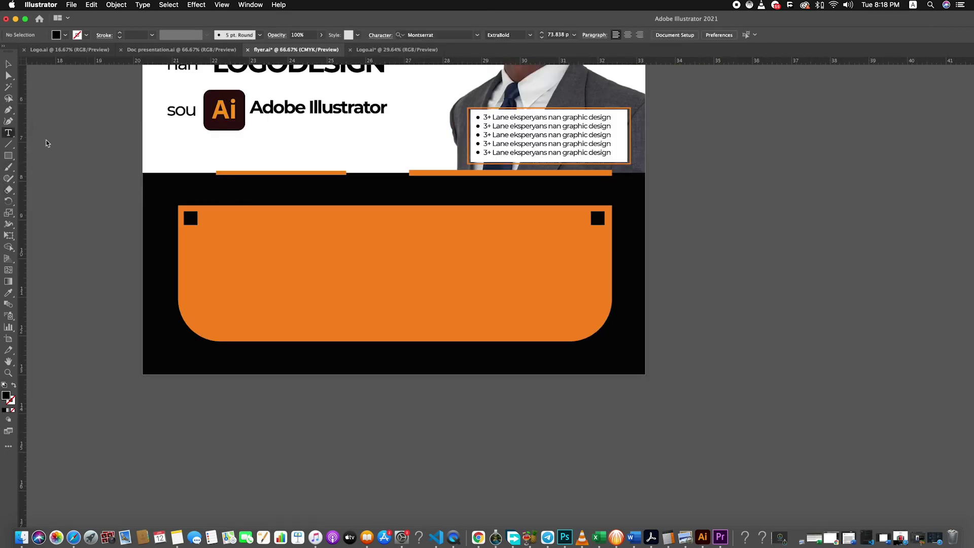
pyautogui.click(349, 218)
pyautogui.hotkey('ctrl', 'v')
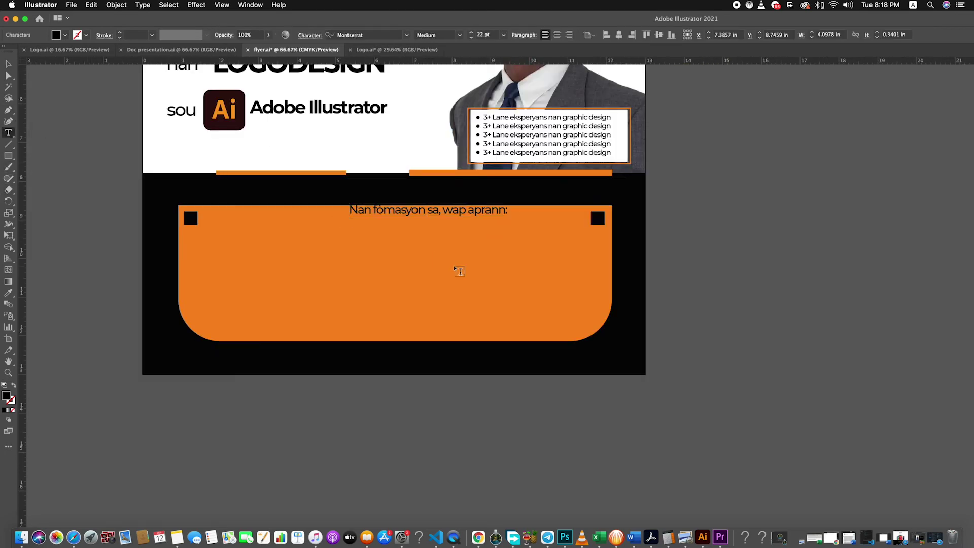
pyautogui.press('Escape')
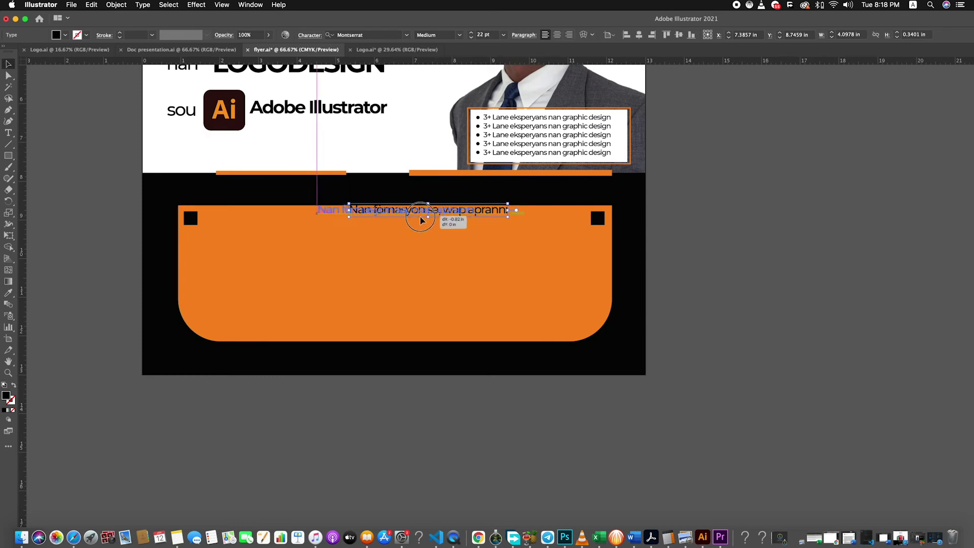
# Step: Set the heading to 20 pt and centre it at the top of the panel
pyautogui.moveTo(454, 215); pyautogui.dragTo(422, 221)
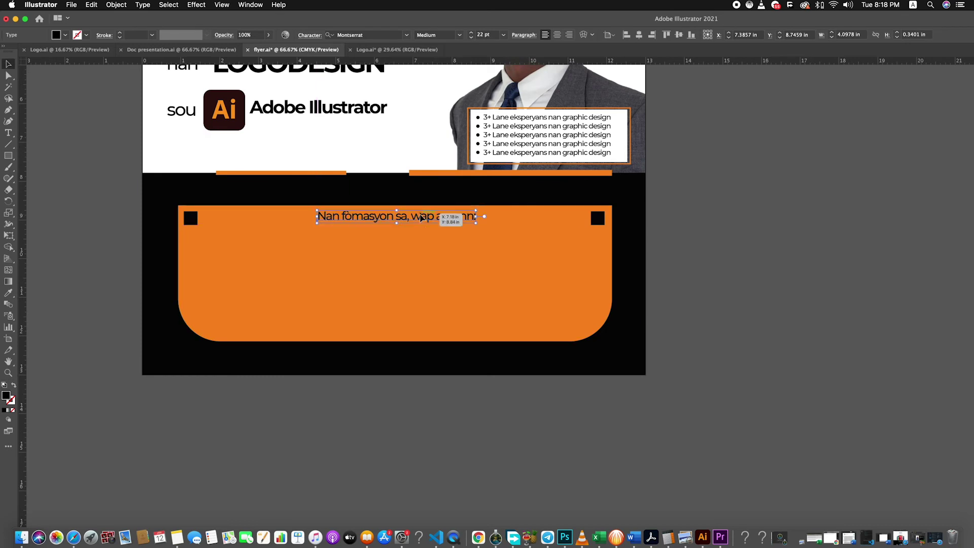
pyautogui.click(471, 38)
pyautogui.click(471, 38)
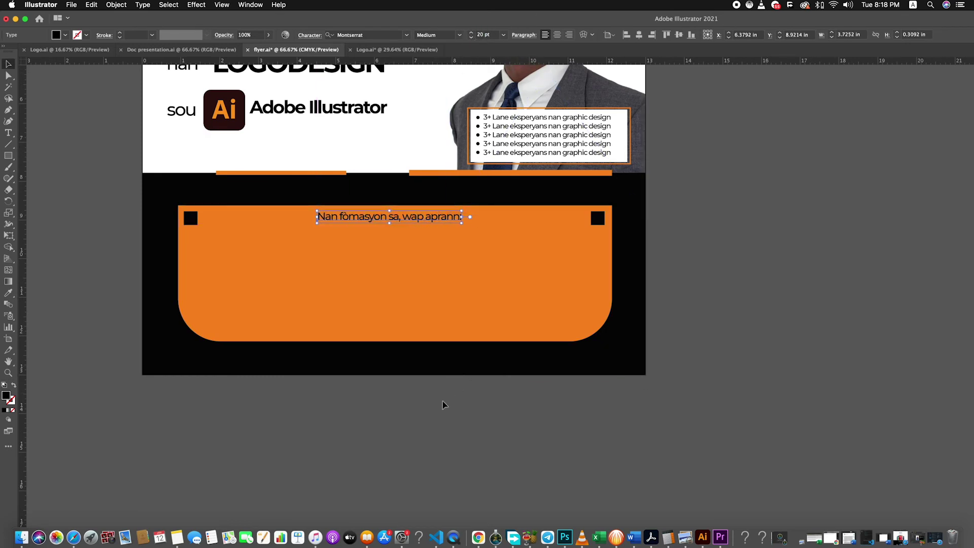
pyautogui.moveTo(420, 223); pyautogui.dragTo(425, 229)
pyautogui.click(348, 467)
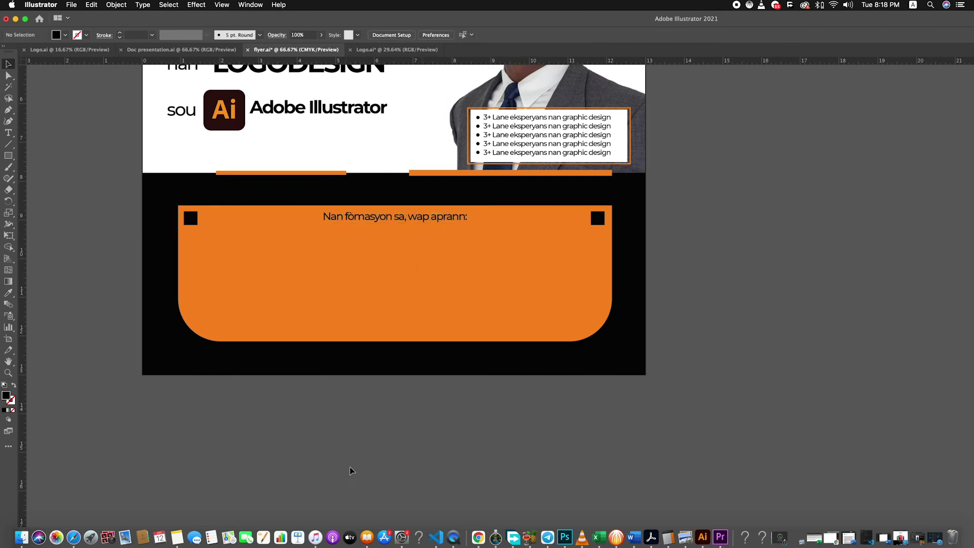
pyautogui.keyDown('alt'); pyautogui.scroll(-2, 350, 461); pyautogui.keyUp('alt')
pyautogui.keyDown('alt'); pyautogui.scroll(-1, 350, 462); pyautogui.keyUp('alt')
pyautogui.doubleClick(39, 373)
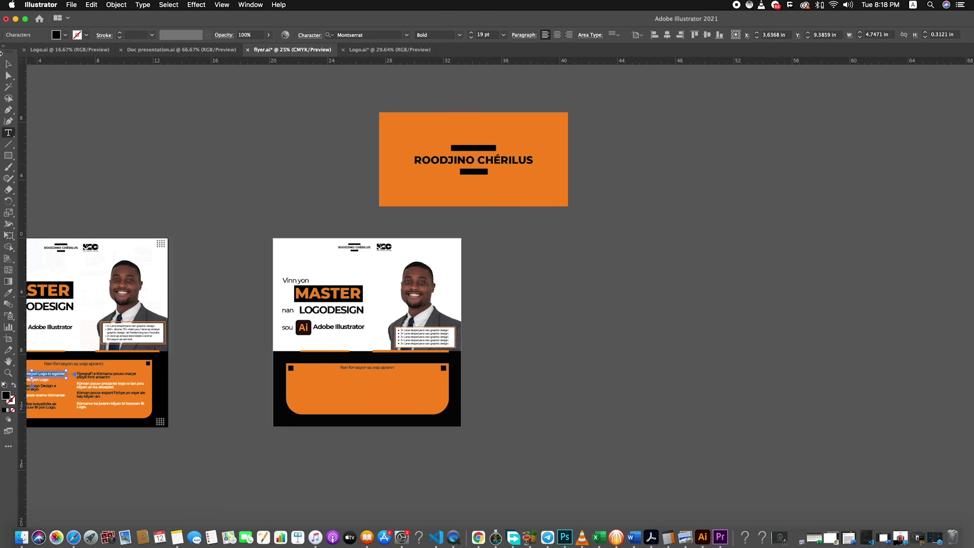
# Step: Add a bold 19 pt 'Diferan tip ak kategori Logo ki egziste' line inside the orange panel
pyautogui.click(9, 62)
pyautogui.click(343, 489)
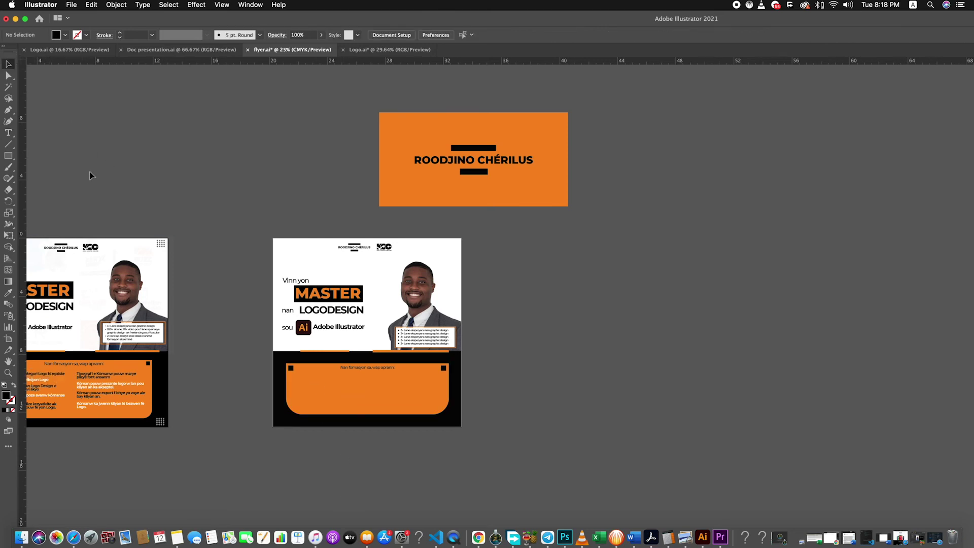
pyautogui.press('t')
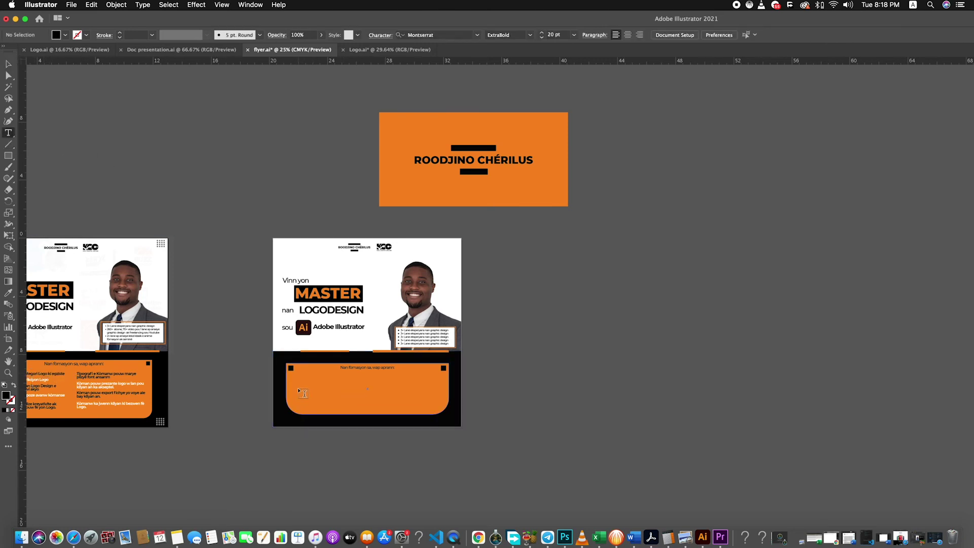
pyautogui.press('super+1')
pyautogui.click(283, 344)
pyautogui.write('Diferan tip ak  kategori Logo ki egziste')
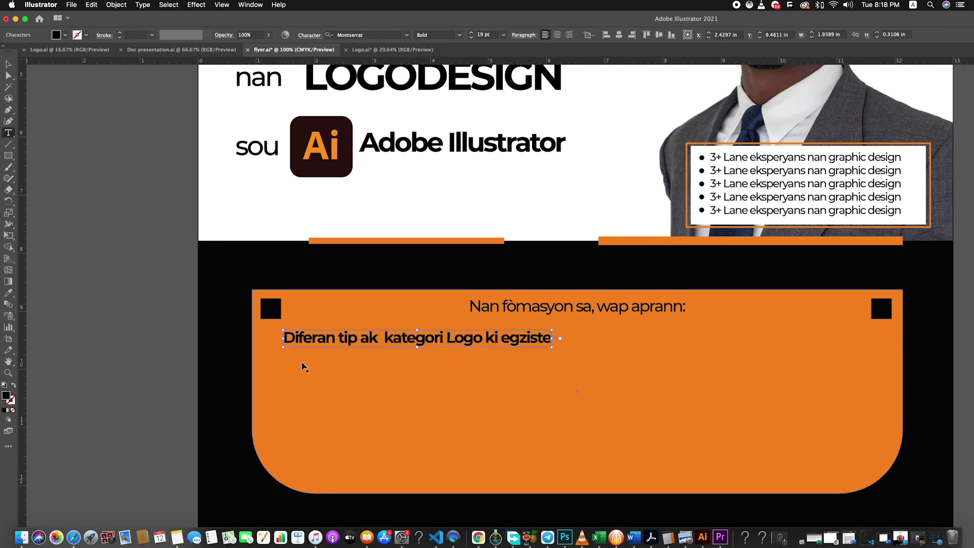
pyautogui.click(8, 74)
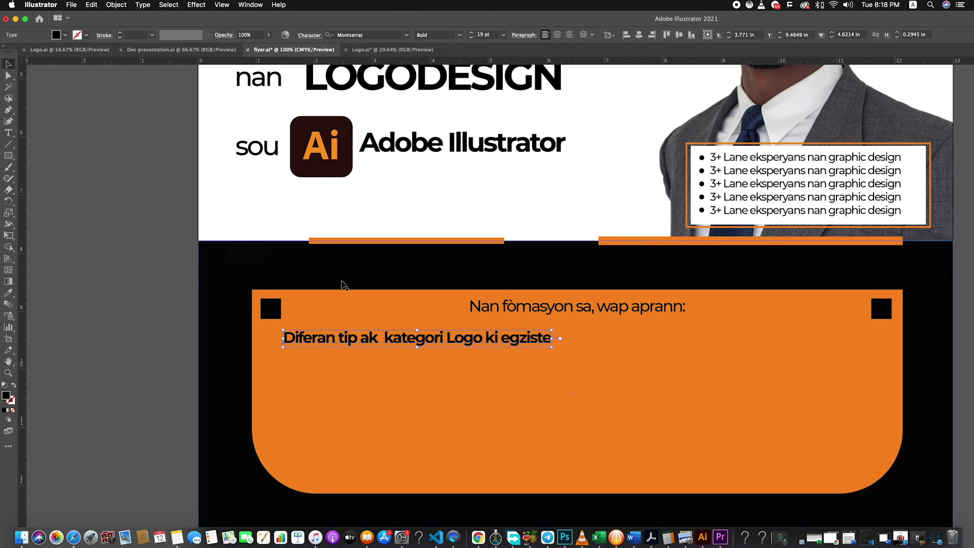
pyautogui.moveTo(358, 337)
pyautogui.mouseDown()
pyautogui.moveTo(394, 348)
pyautogui.moveTo(404, 389)
pyautogui.mouseUp()
# Step: Copy the topic line into five rows, making the second and fourth lines white
pyautogui.press('super+minus')
pyautogui.press('super+minus')
pyautogui.press('super+minus')
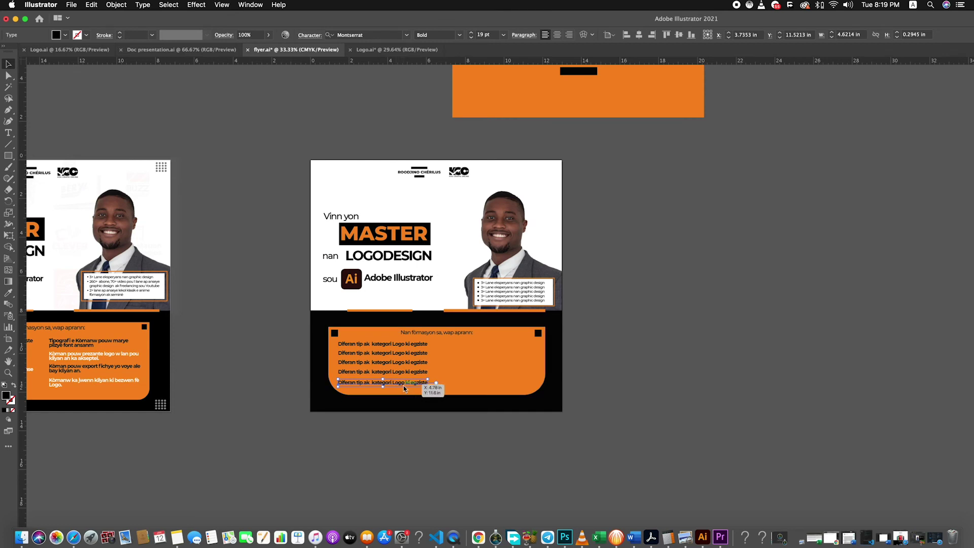
pyautogui.moveTo(404, 388); pyautogui.dragTo(404, 354)
pyautogui.press('o')
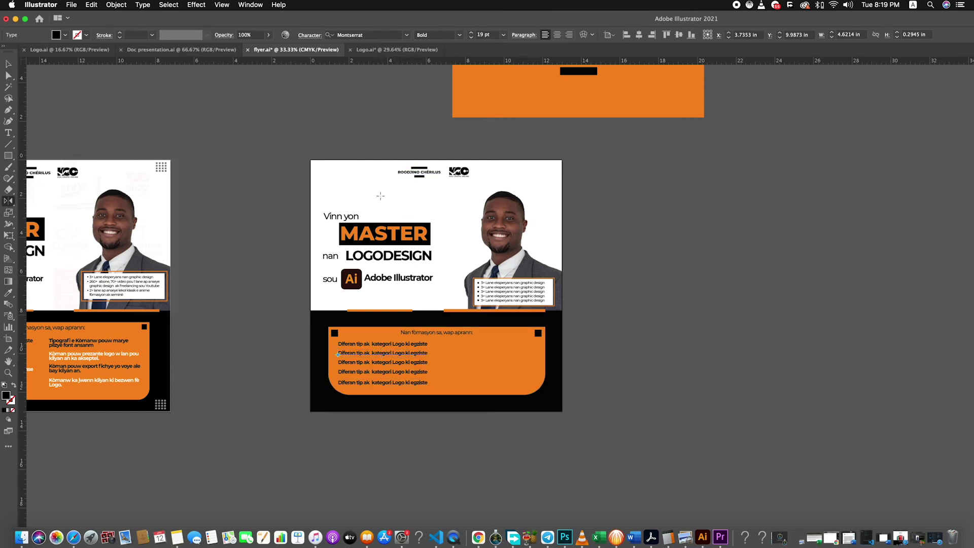
pyautogui.press('i')
pyautogui.click(370, 163)
pyautogui.click(401, 371)
pyautogui.press('i')
pyautogui.click(384, 184)
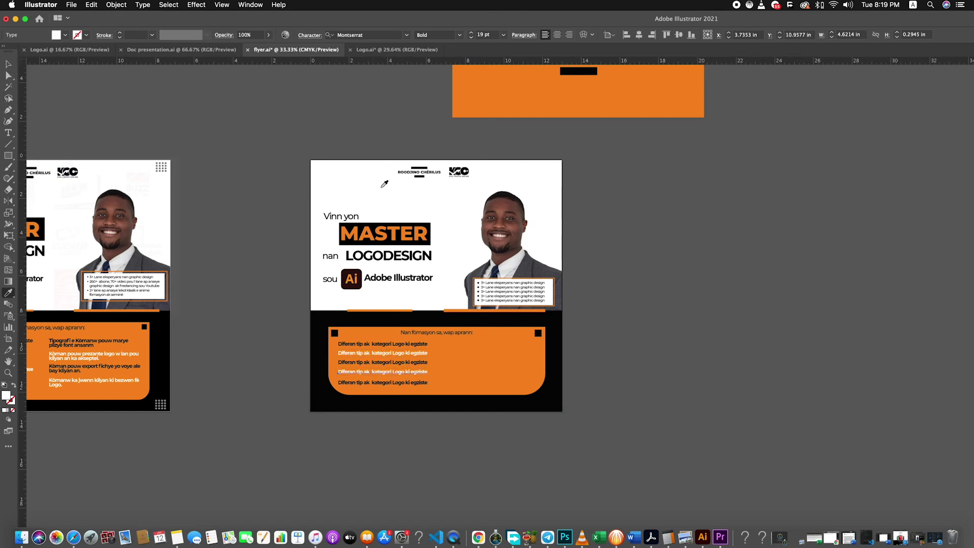
# Step: Align the lower topic lines and duplicate all five into a right-hand column
pyautogui.click(8, 64)
pyautogui.keyDown('shift'); pyautogui.click(401, 382); pyautogui.keyUp('shift')
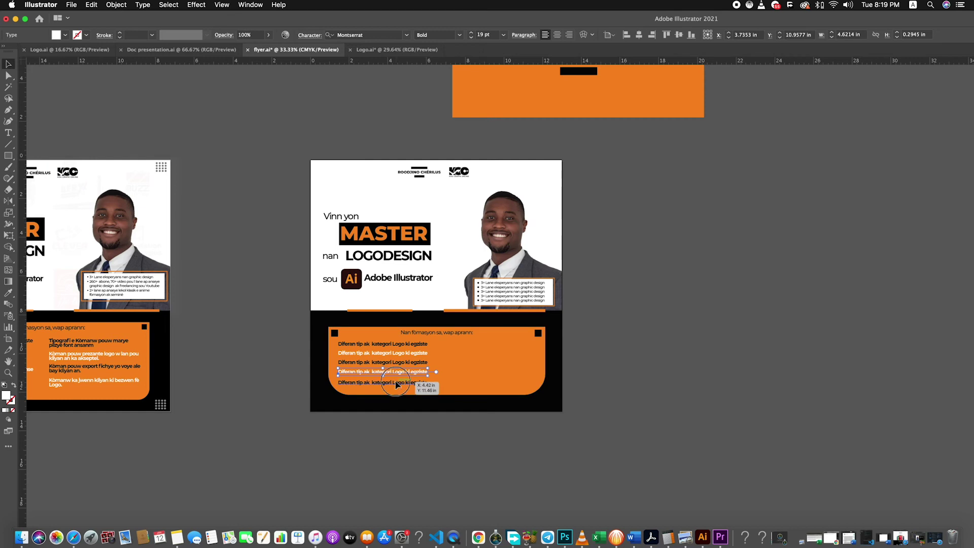
pyautogui.moveTo(401, 382)
pyautogui.mouseDown()
pyautogui.moveTo(391, 356)
pyautogui.moveTo(489, 353)
pyautogui.mouseUp()
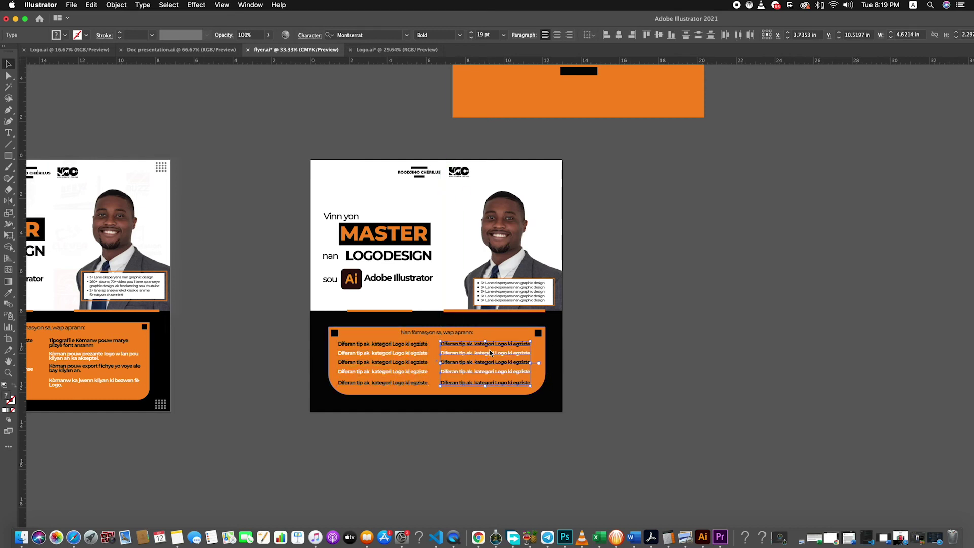
pyautogui.moveTo(508, 349); pyautogui.dragTo(512, 349)
pyautogui.click(604, 390)
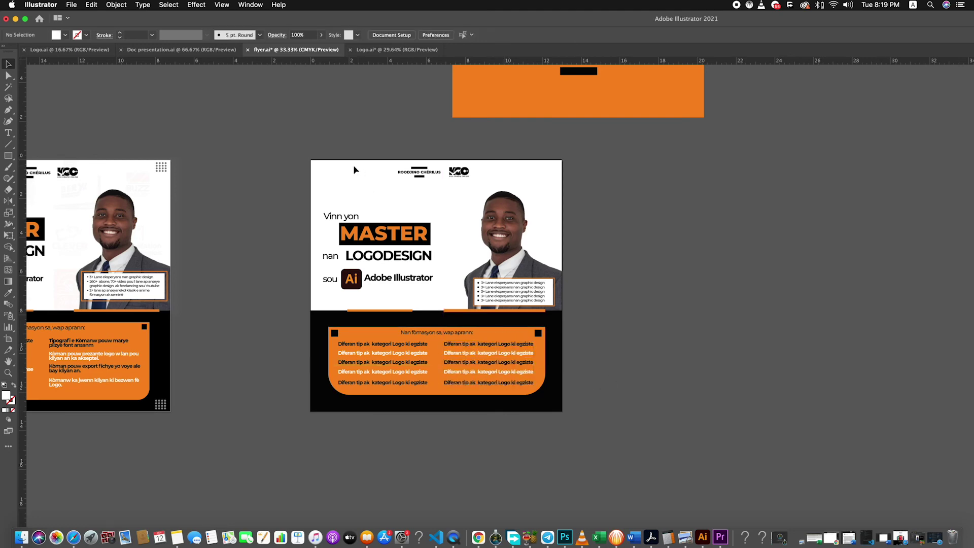
pyautogui.scroll(1, 353, 166)
pyautogui.scroll(-1, 70, 170)
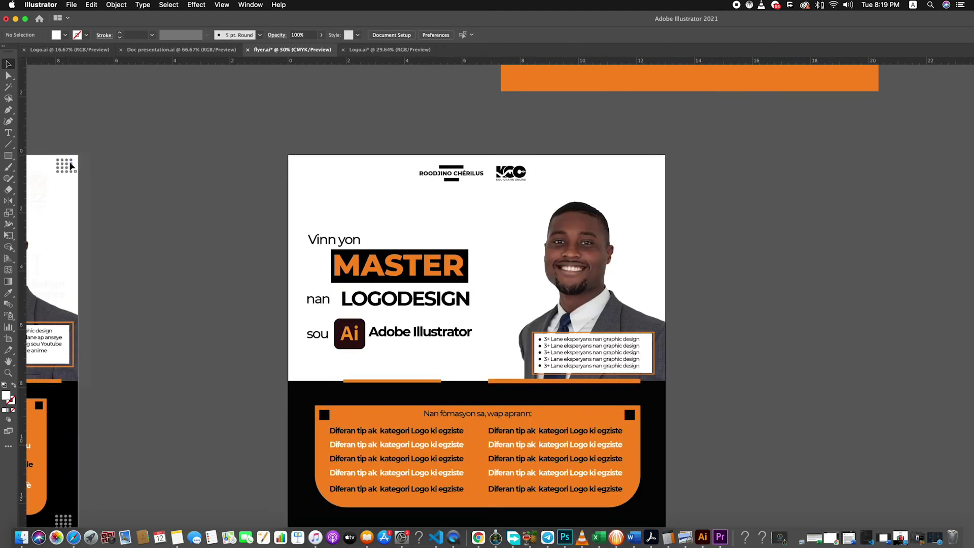
# Step: Draw a small circle near the top-left corner and give it the logo's black fill
pyautogui.click(9, 157)
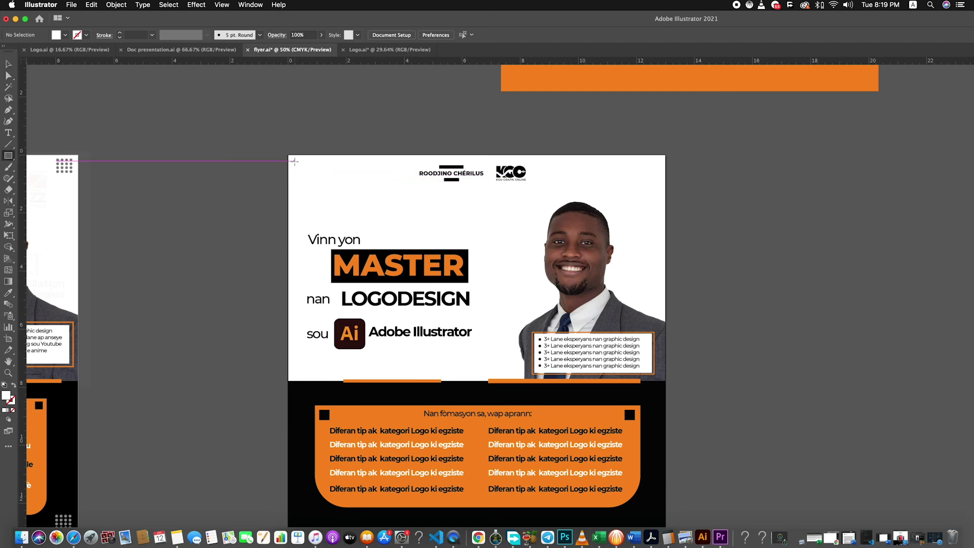
pyautogui.moveTo(9, 156); pyautogui.dragTo(44, 181)
pyautogui.moveTo(302, 168); pyautogui.dragTo(298, 162)
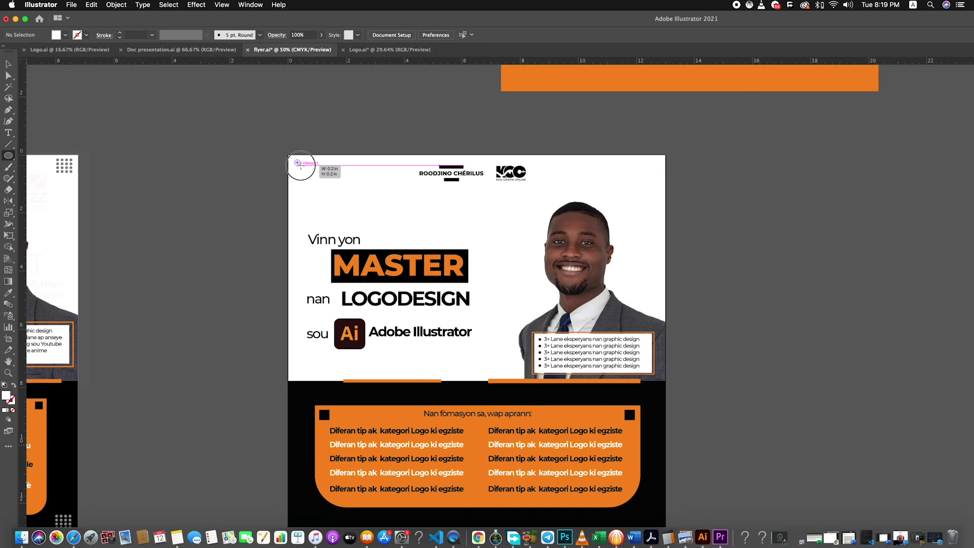
pyautogui.press('v')
pyautogui.click(297, 164)
pyautogui.click(297, 165)
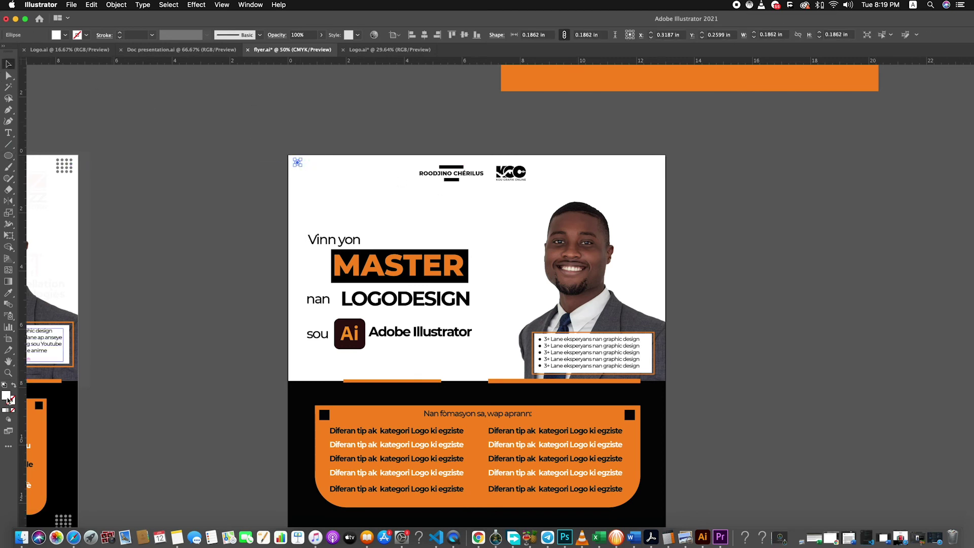
pyautogui.press('i')
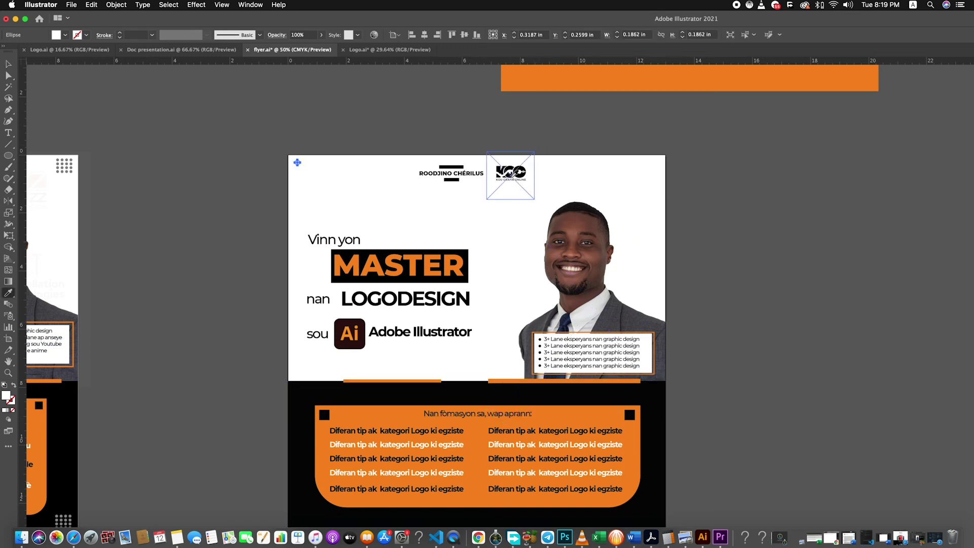
pyautogui.click(510, 175)
# Step: Copy the dot into a grid, shrink it to about 0.6 × 0.54 in, and place it top-left
pyautogui.press('v')
pyautogui.click(226, 149)
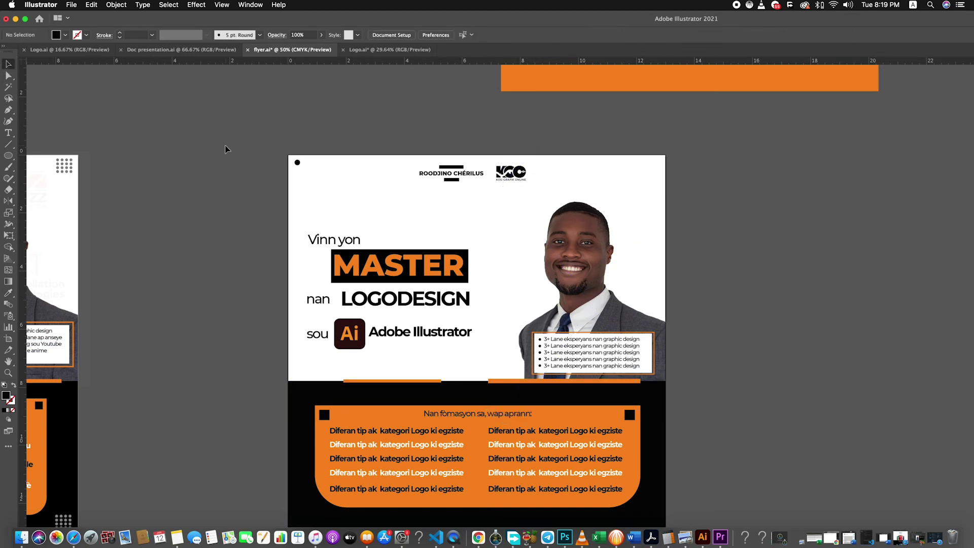
pyautogui.moveTo(297, 162)
pyautogui.mouseDown()
pyautogui.moveTo(328, 166)
pyautogui.moveTo(319, 193)
pyautogui.mouseUp()
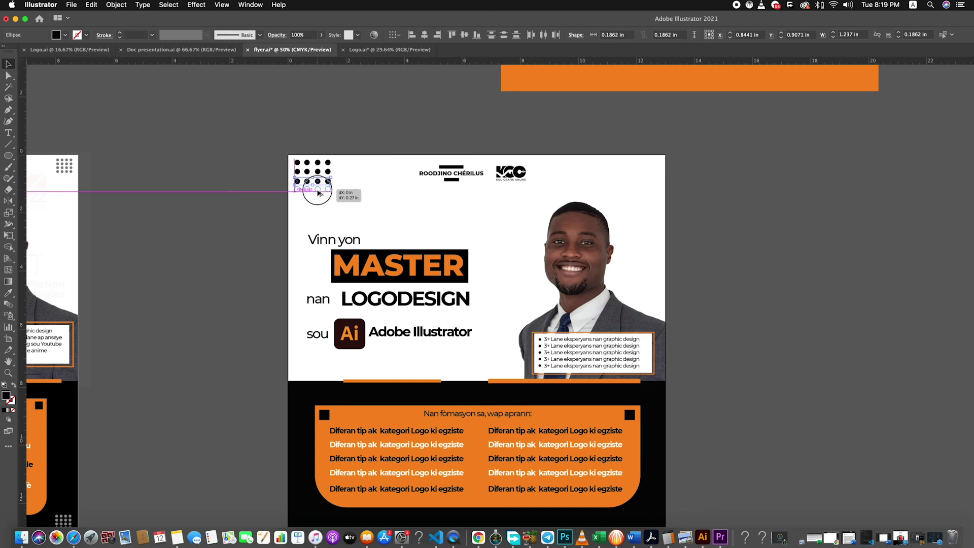
pyautogui.moveTo(334, 194); pyautogui.dragTo(327, 188)
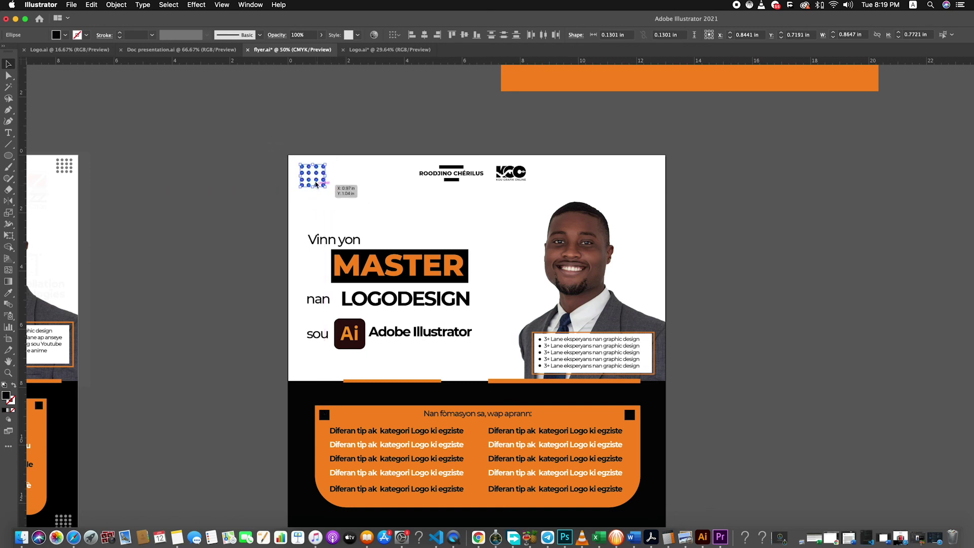
pyautogui.moveTo(316, 177); pyautogui.dragTo(304, 170)
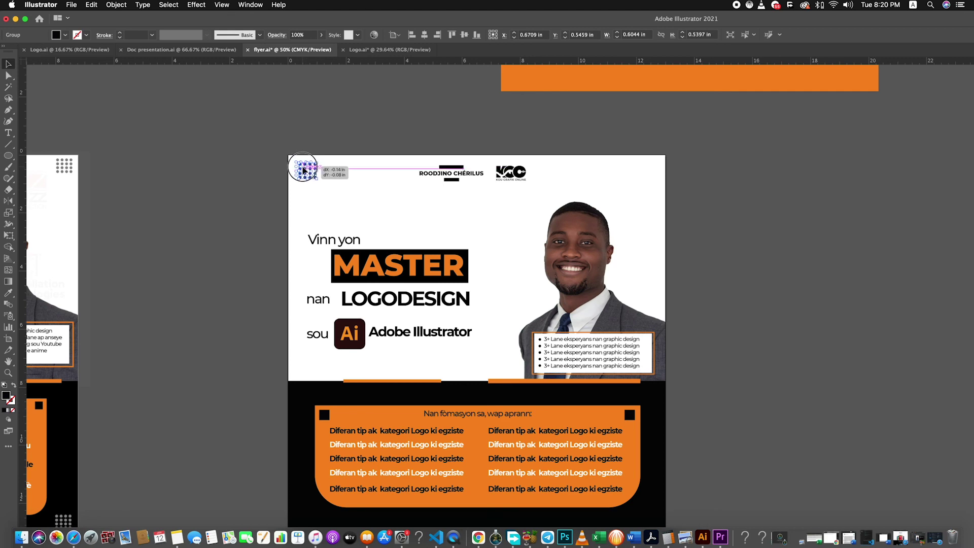
pyautogui.scroll(-3, 373, 247)
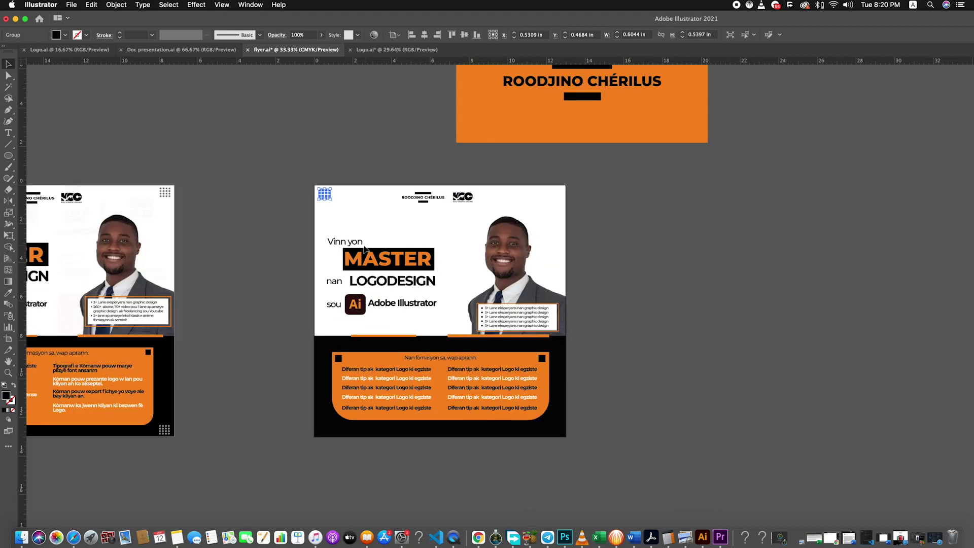
# Step: Copy the dot grid to the top-right corner, then both grids to the bottom corners
pyautogui.click(323, 205)
pyautogui.moveTo(345, 220); pyautogui.dragTo(462, 224)
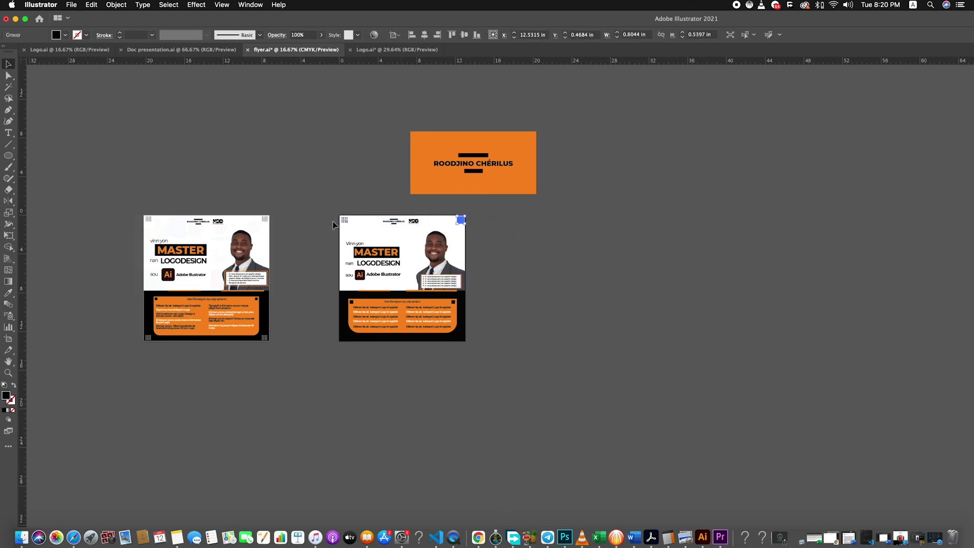
pyautogui.keyDown('shift'); pyautogui.click(344, 222); pyautogui.keyUp('shift')
pyautogui.moveTo(347, 223); pyautogui.dragTo(345, 339)
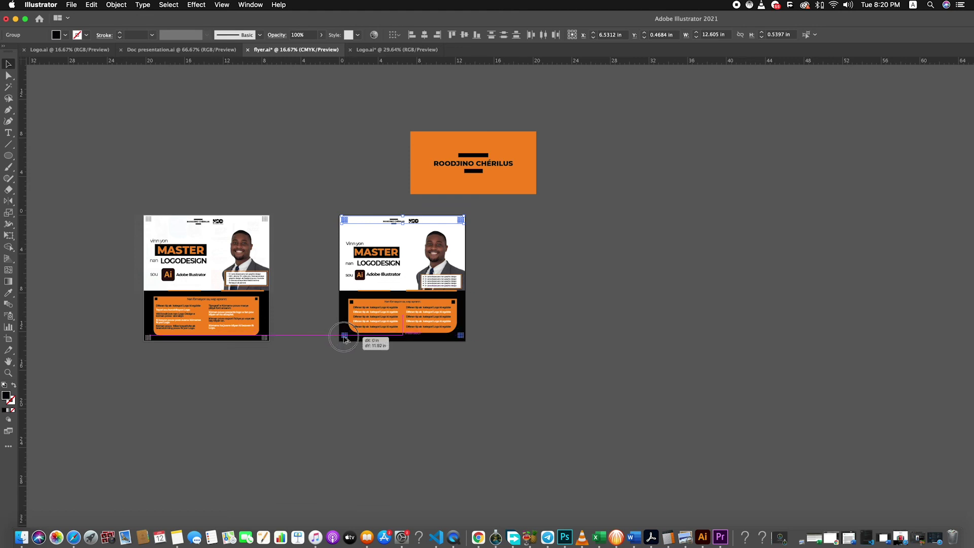
pyautogui.moveTo(344, 339); pyautogui.dragTo(344, 339)
pyautogui.keyDown('shift'); pyautogui.click(461, 220); pyautogui.keyUp('shift')
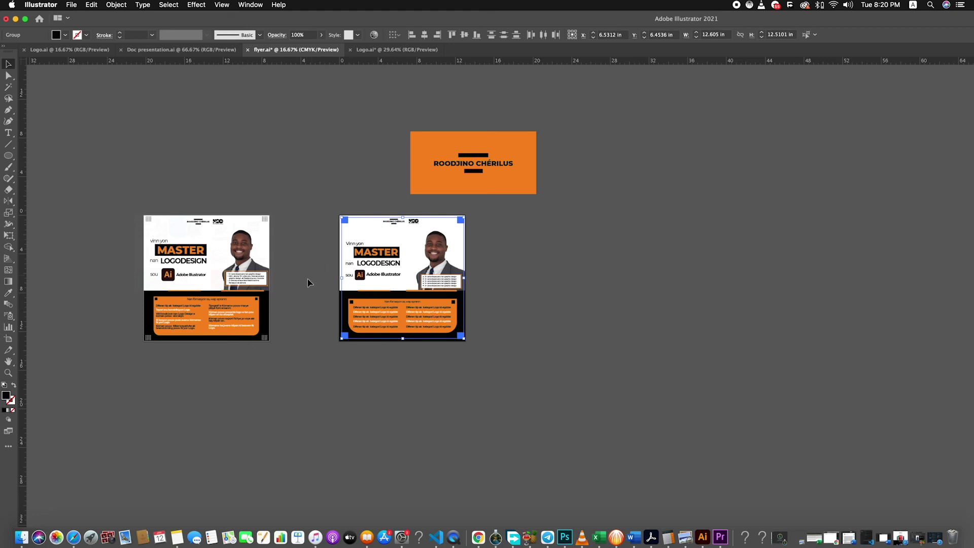
# Step: Group the four corner dot grids and fade them to 38% opacity
pyautogui.click(537, 376)
pyautogui.click(462, 339)
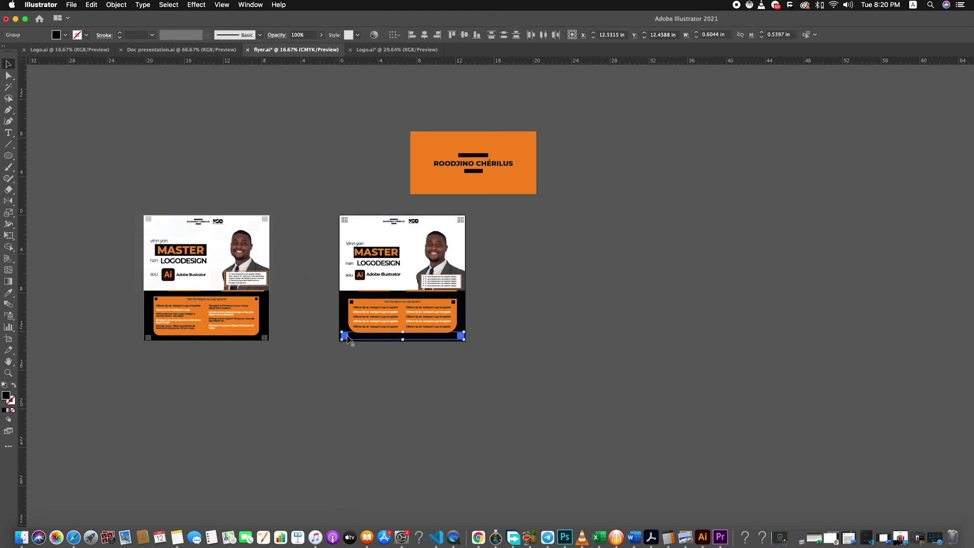
pyautogui.press('i')
pyautogui.click(8, 63)
pyautogui.keyDown('shift'); pyautogui.click(461, 221); pyautogui.keyUp('shift')
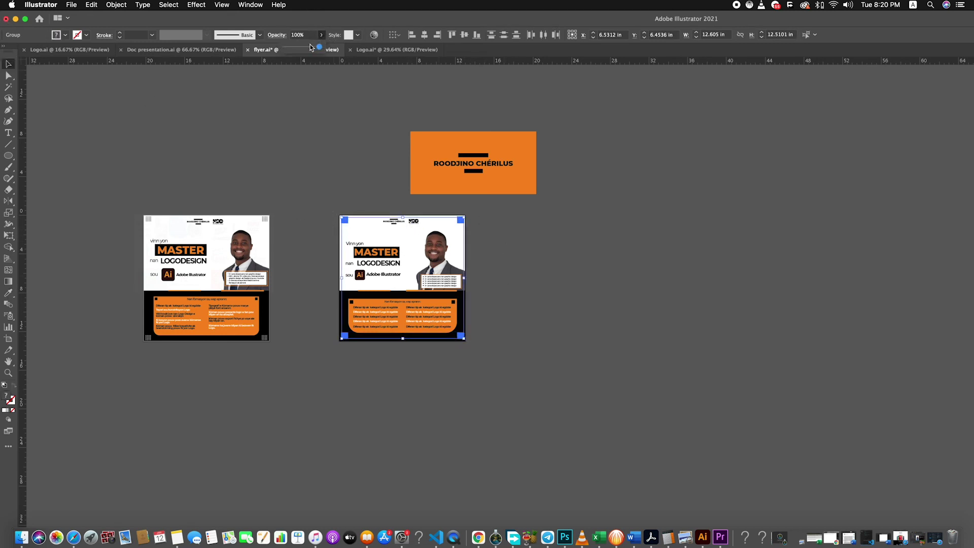
pyautogui.click(291, 96)
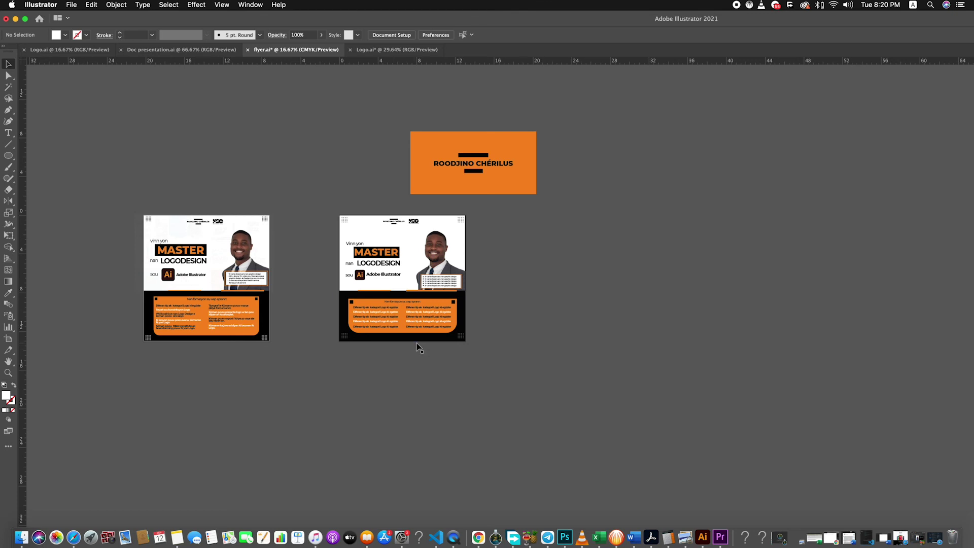
pyautogui.scroll(1, 465, 275)
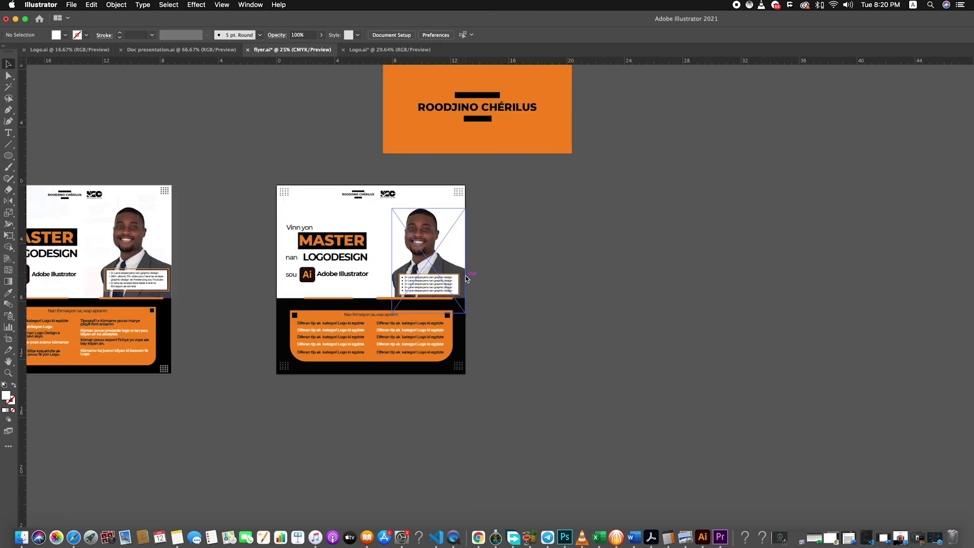
pyautogui.scroll(1, 464, 275)
pyautogui.scroll(-1, 465, 276)
pyautogui.scroll(-1, 464, 275)
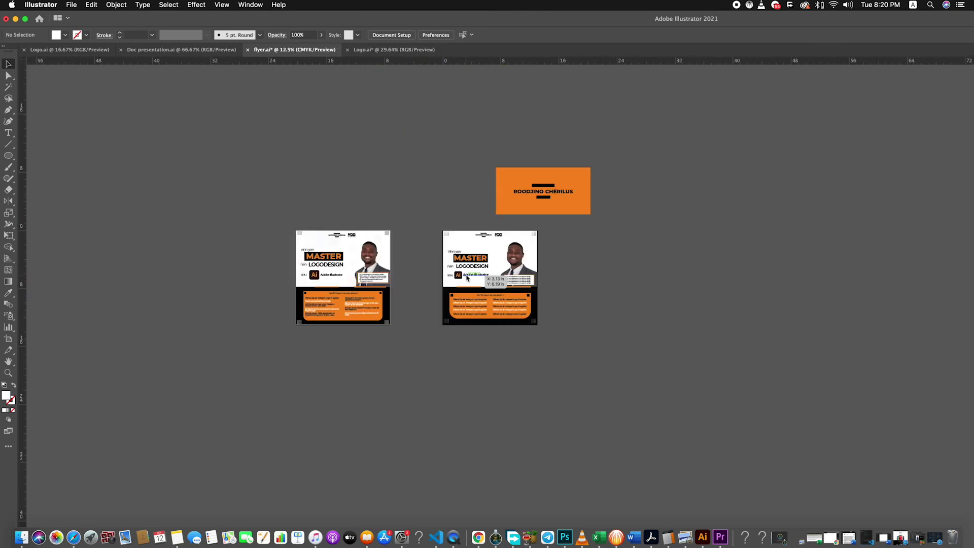